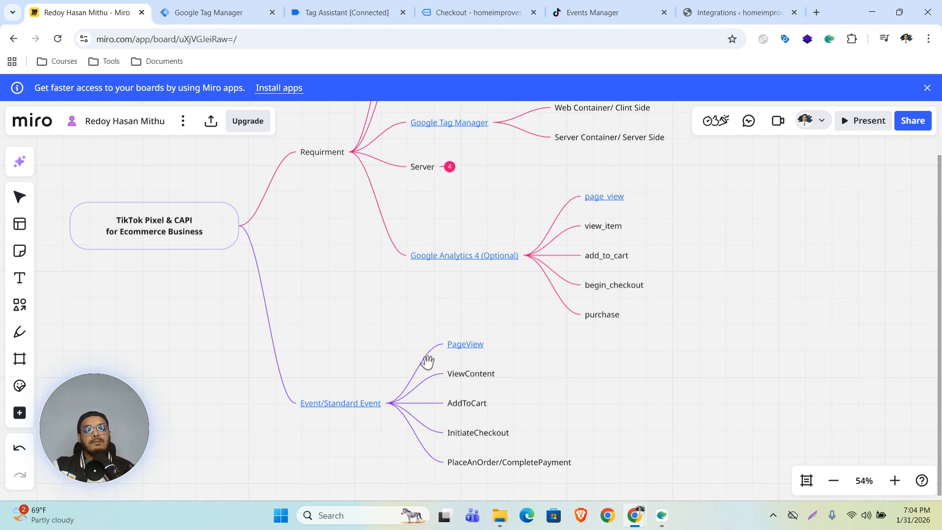
# Collapse the Event/Standard Event branch and open analytics.google.com from the Google Analytics 4 link.
pyautogui.scroll(1, 796, 260)
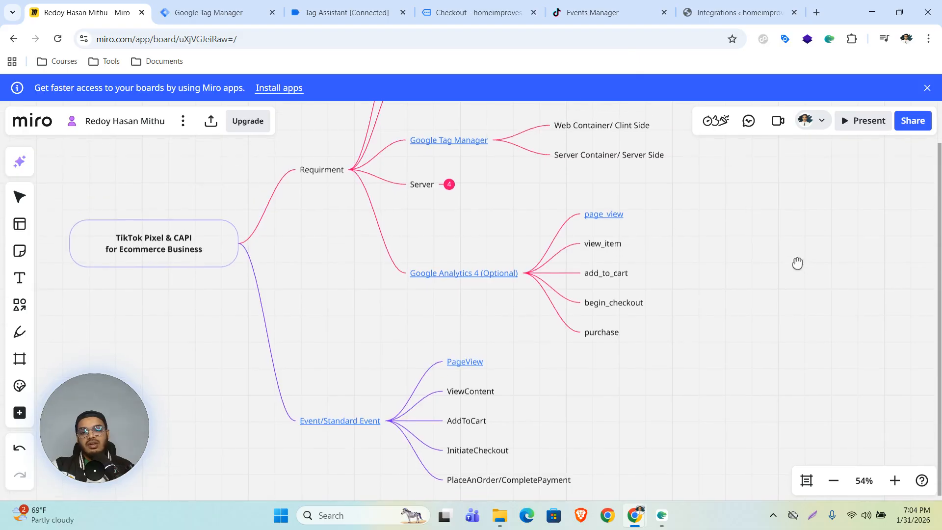
pyautogui.scroll(3, 318, 295)
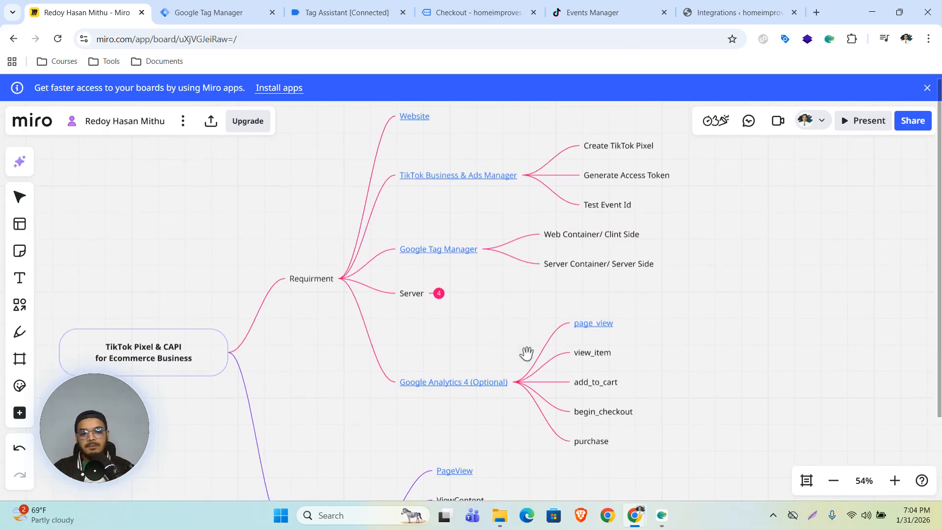
pyautogui.moveTo(459, 343); pyautogui.dragTo(465, 265)
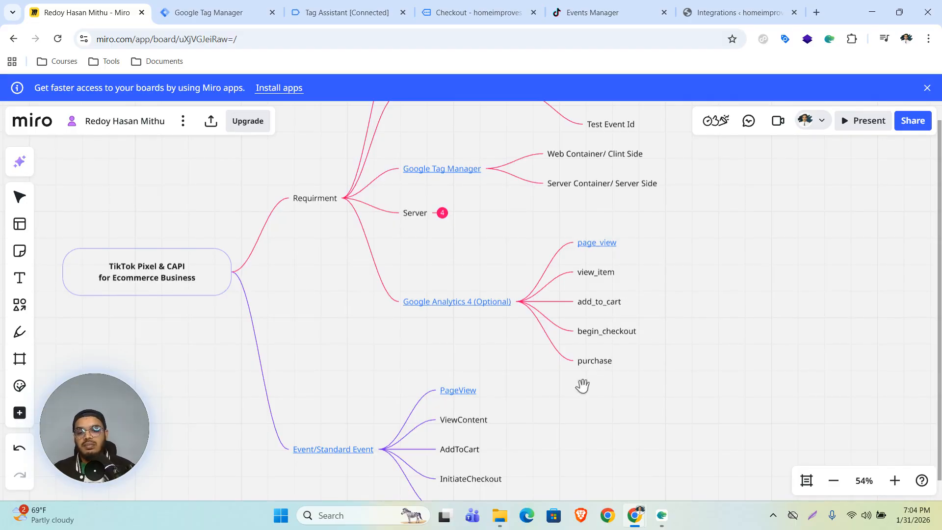
pyautogui.click(382, 452)
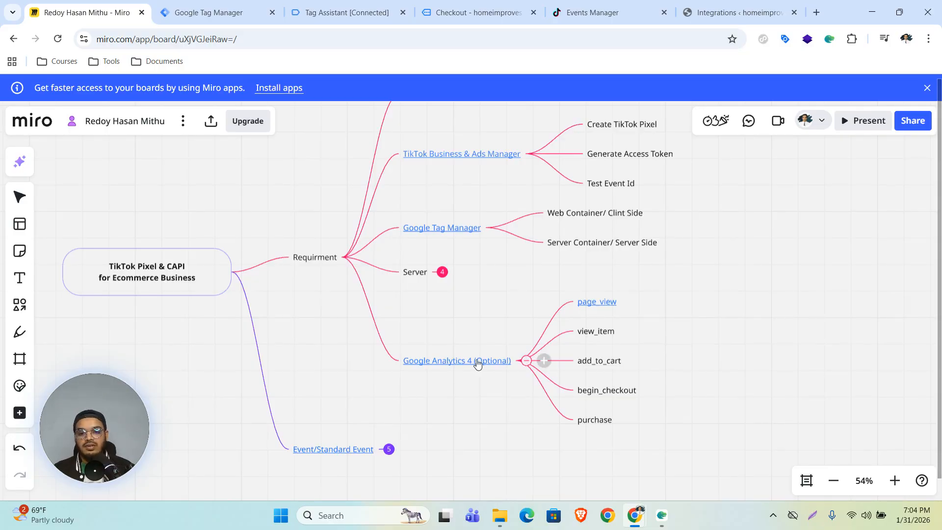
pyautogui.click(463, 387)
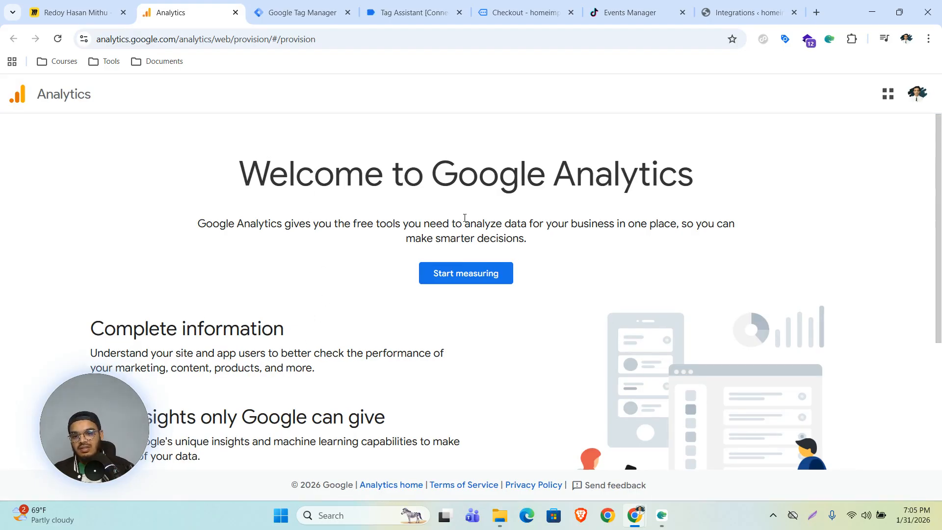
# Start a new Analytics account with the owner's full name as Account name, then continue.
pyautogui.click(456, 277)
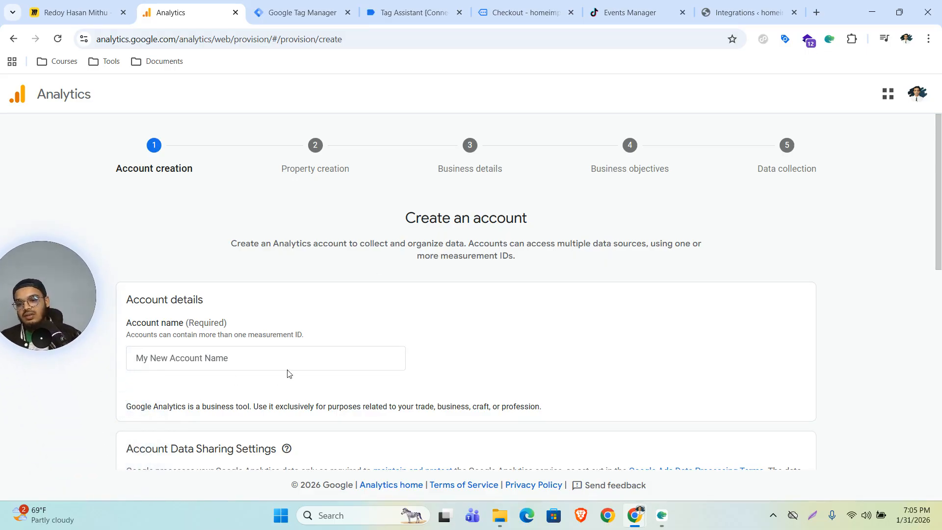
pyautogui.scroll(-4, 663, 320)
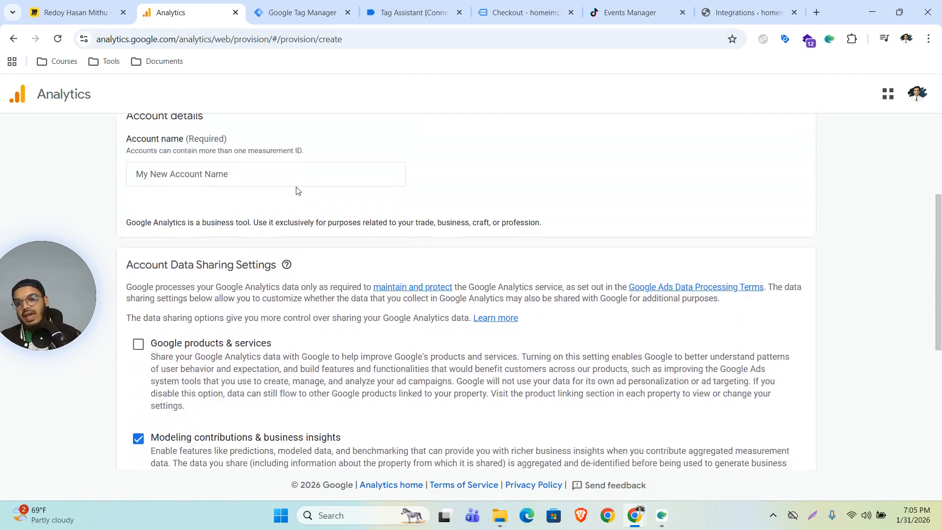
pyautogui.click(245, 174)
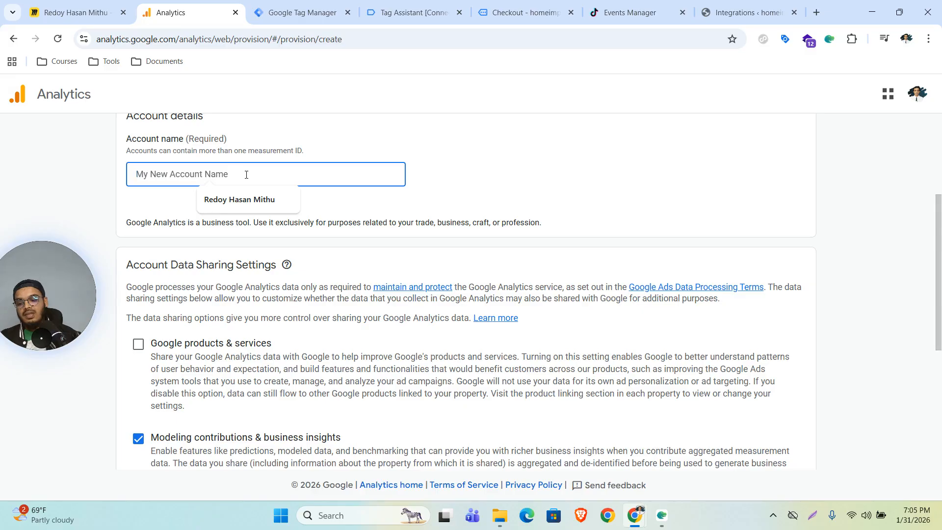
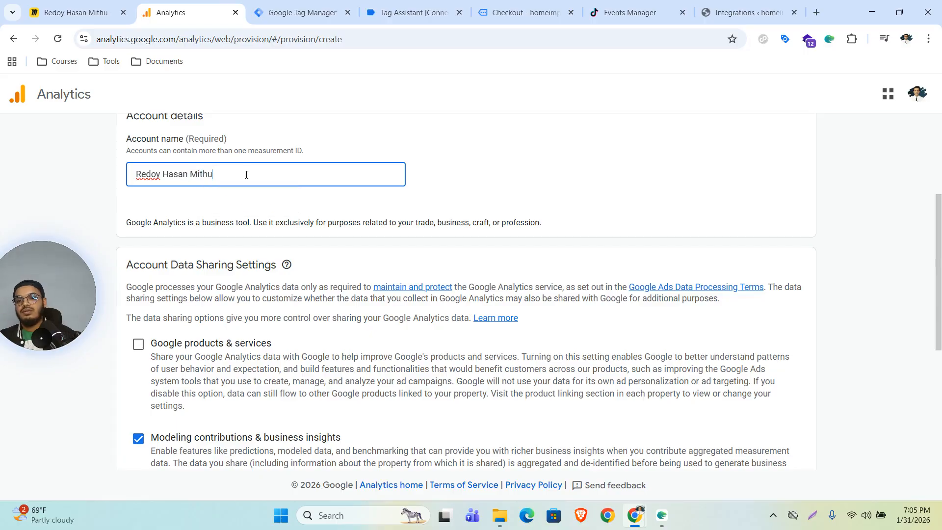
pyautogui.scroll(-5, 484, 223)
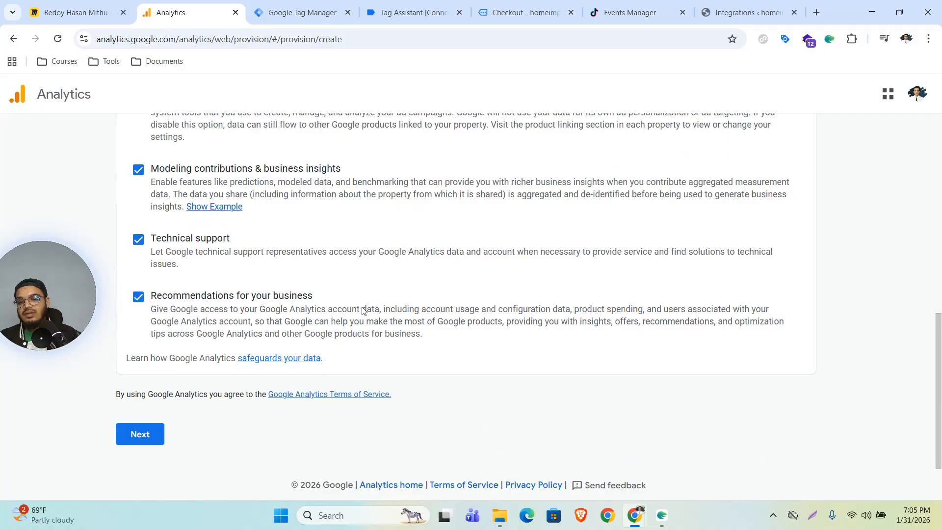
pyautogui.click(140, 434)
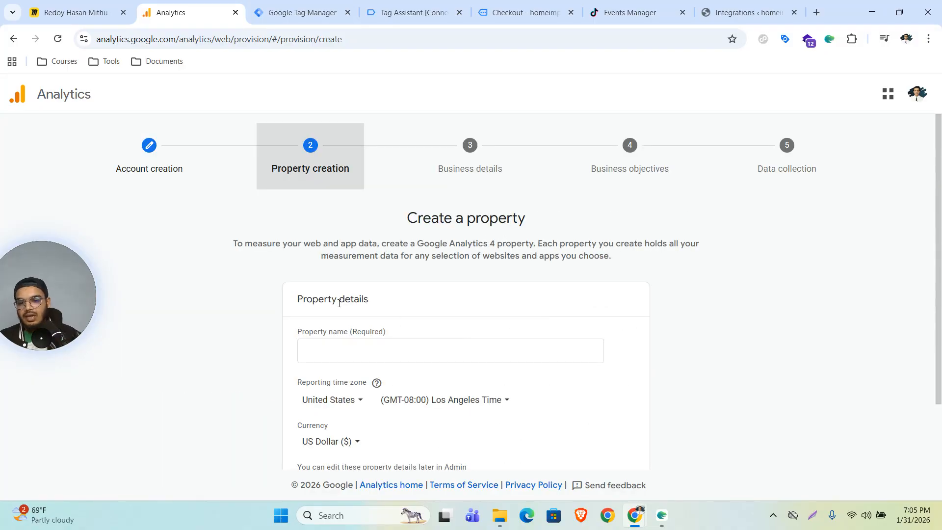
# Enter 'Home Improves' as the property name.
pyautogui.scroll(-1, 447, 318)
pyautogui.click(366, 301)
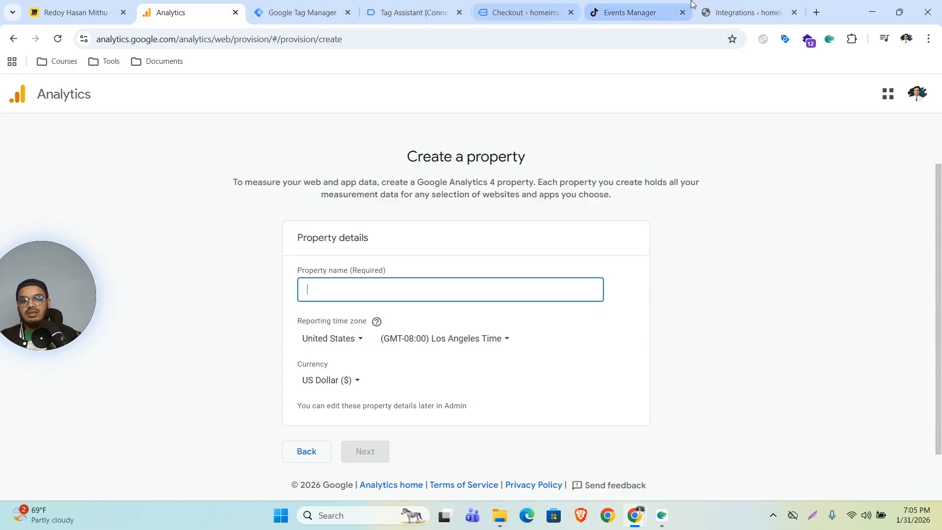
pyautogui.click(510, 12)
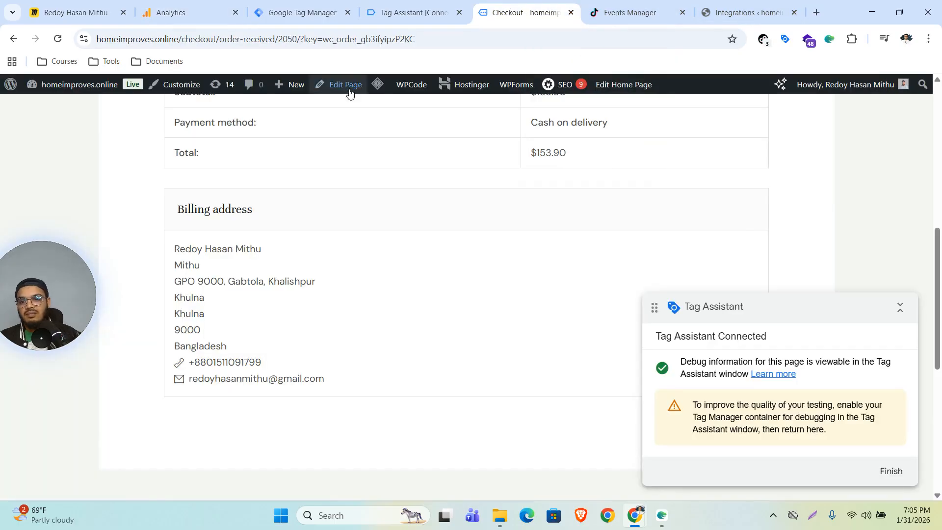
pyautogui.scroll(9, 358, 218)
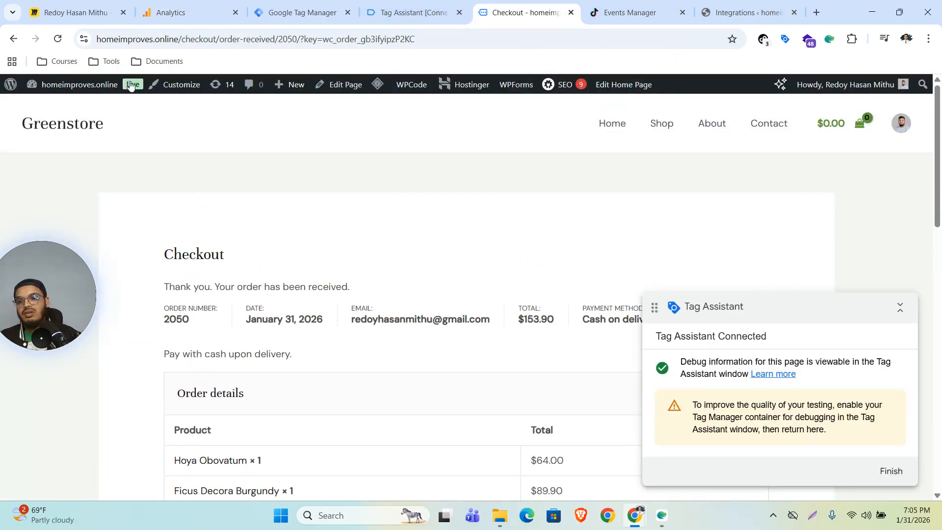
pyautogui.click(222, 6)
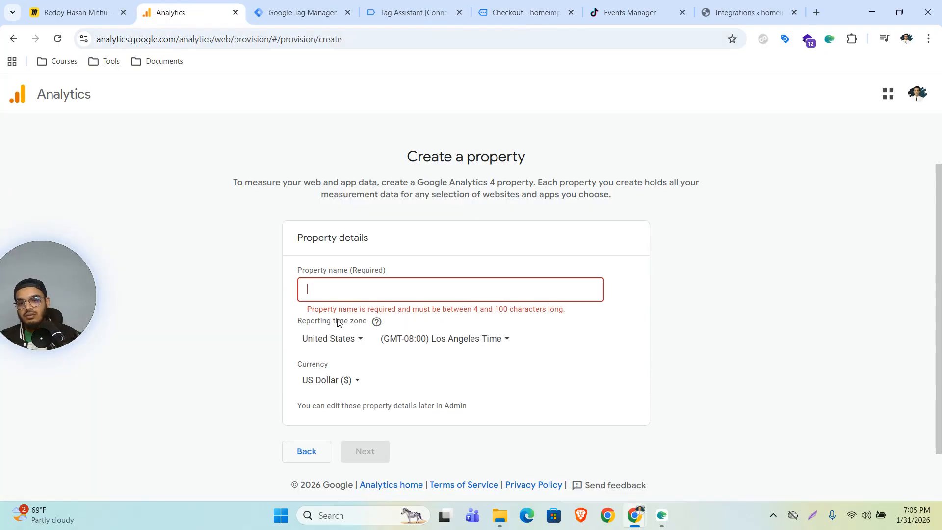
pyautogui.click(370, 287)
pyautogui.write('Homel')
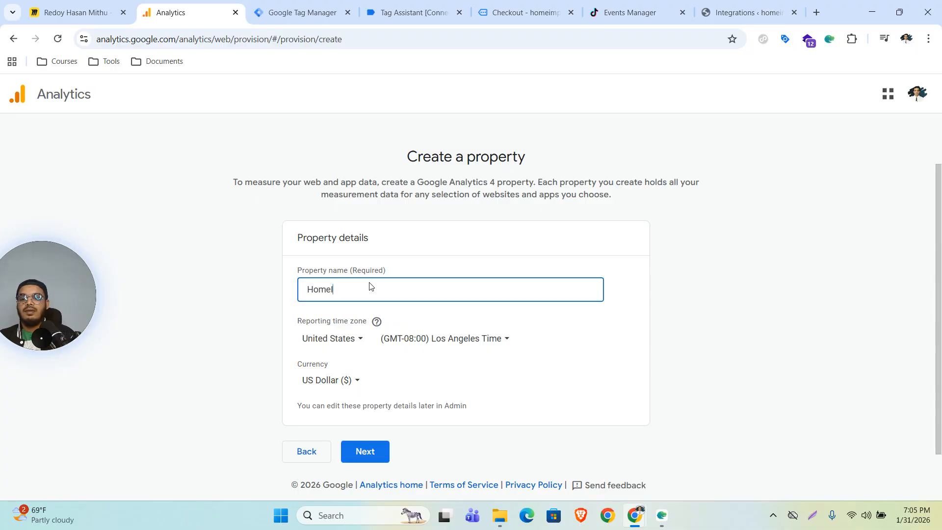
pyautogui.write('mproves')
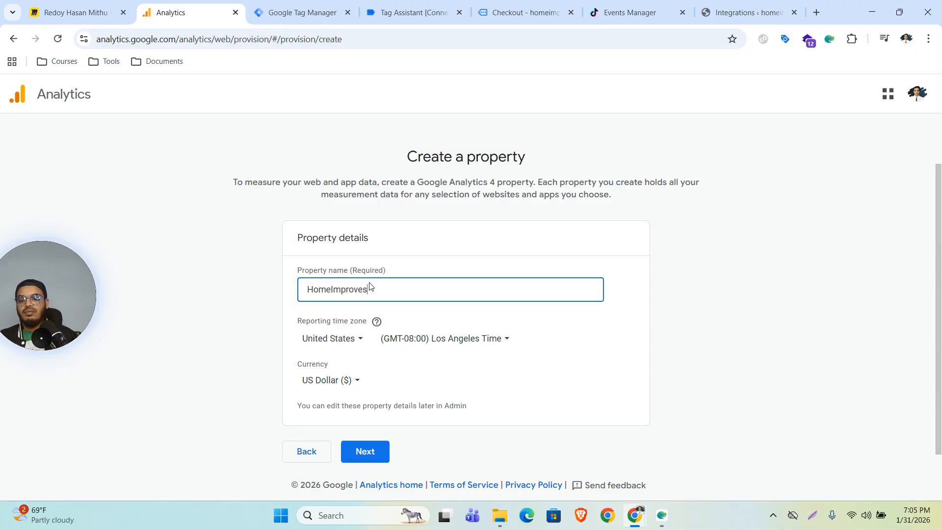
pyautogui.press('Left')
pyautogui.press('Left')
pyautogui.press('Left')
pyautogui.press('Left')
pyautogui.press('Left')
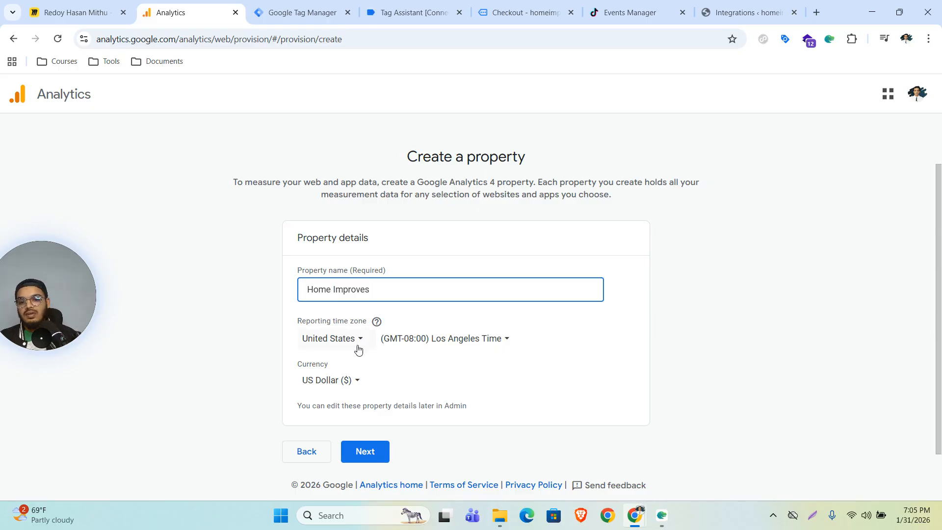
# Keep the United States time zone and US Dollar currency, then continue to business details.
pyautogui.scroll(-1, 429, 380)
pyautogui.moveTo(287, 296); pyautogui.dragTo(586, 379)
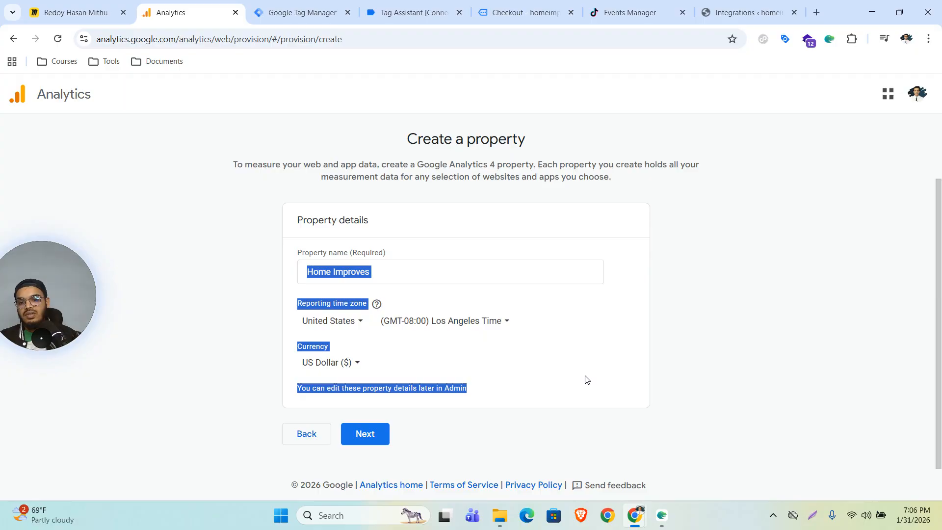
pyautogui.click(805, 345)
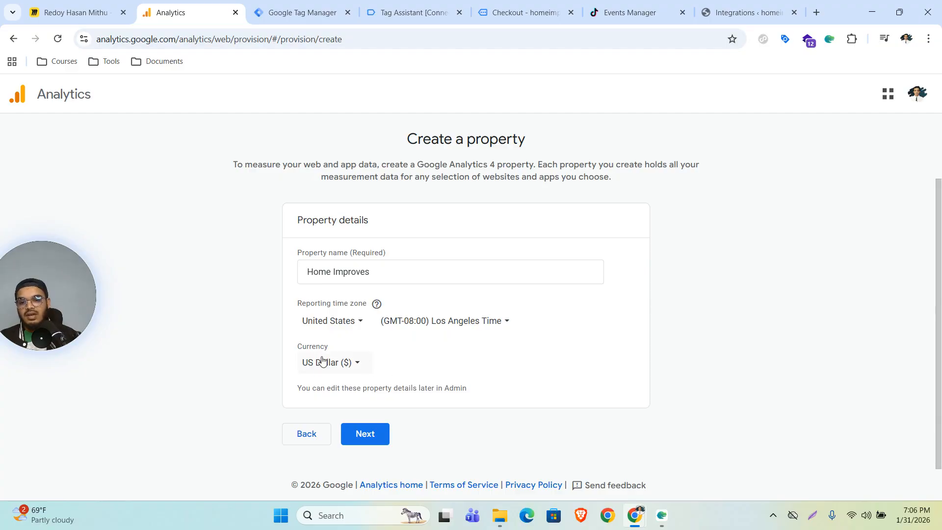
pyautogui.click(505, 7)
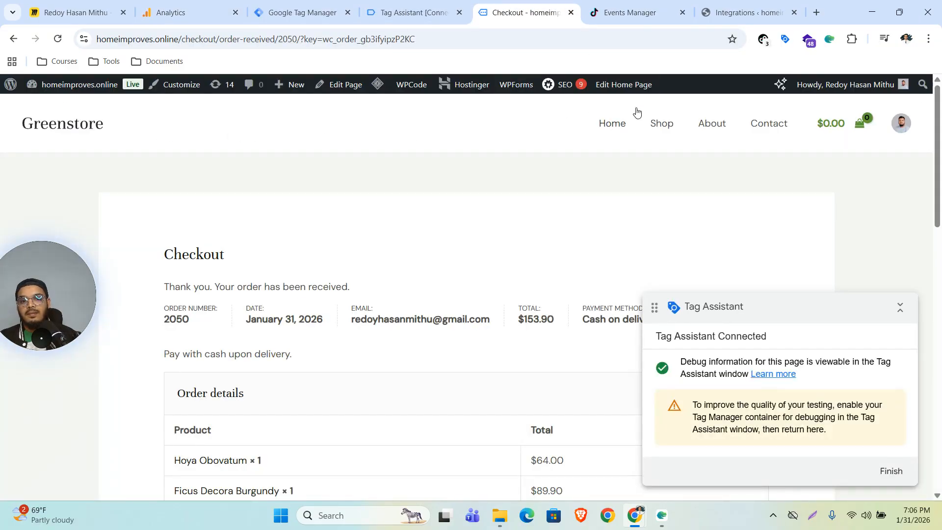
pyautogui.scroll(-3, 406, 307)
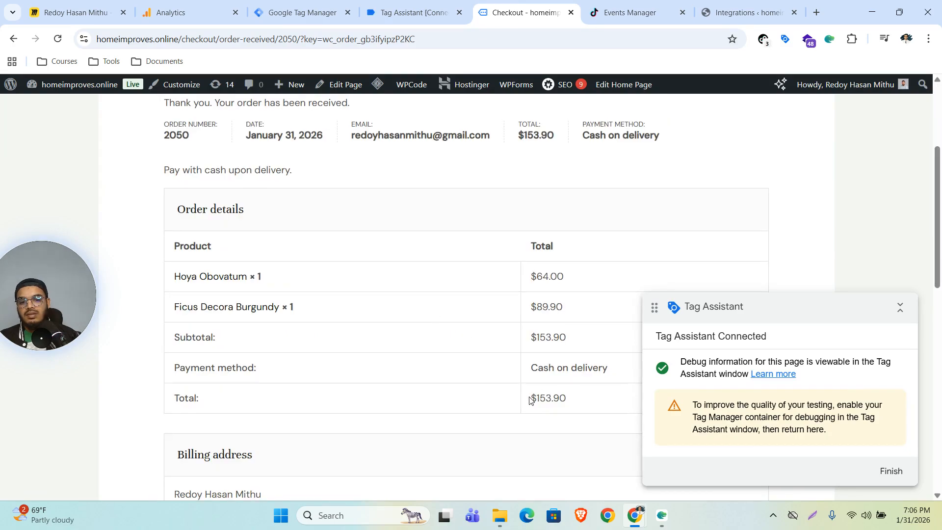
pyautogui.click(203, 6)
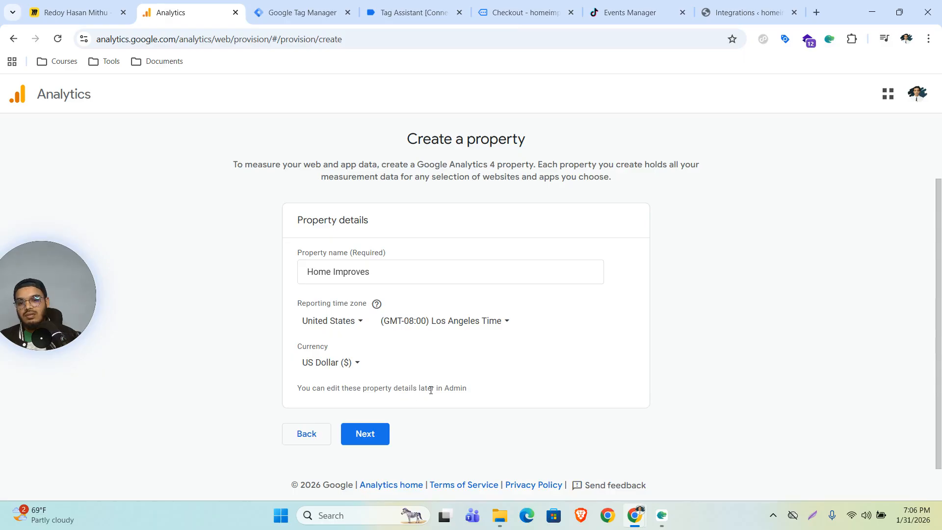
pyautogui.click(368, 434)
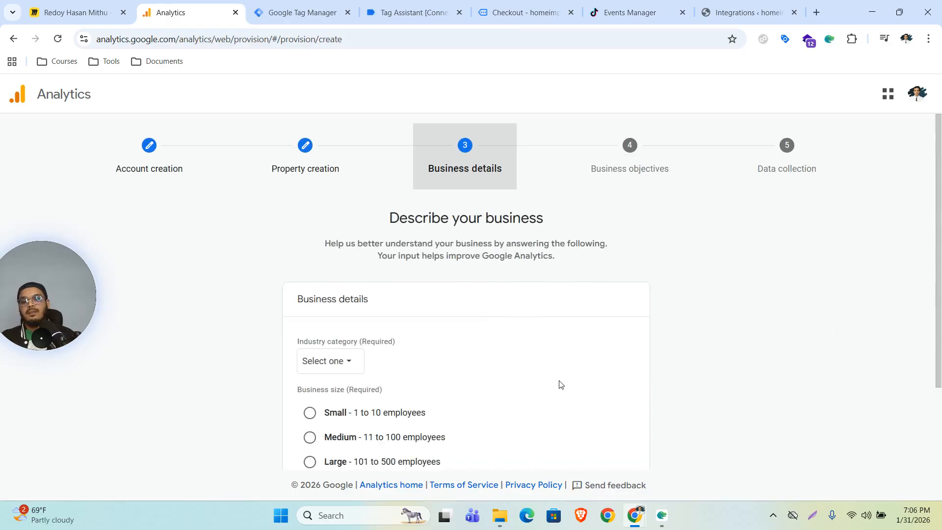
# Set the industry category to Shopping and business size to Small.
pyautogui.scroll(-1, 539, 382)
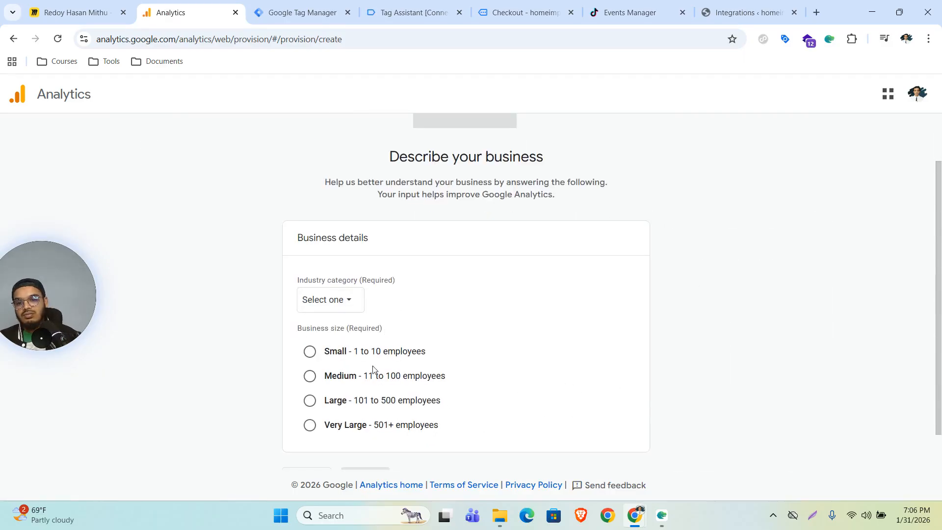
pyautogui.click(347, 305)
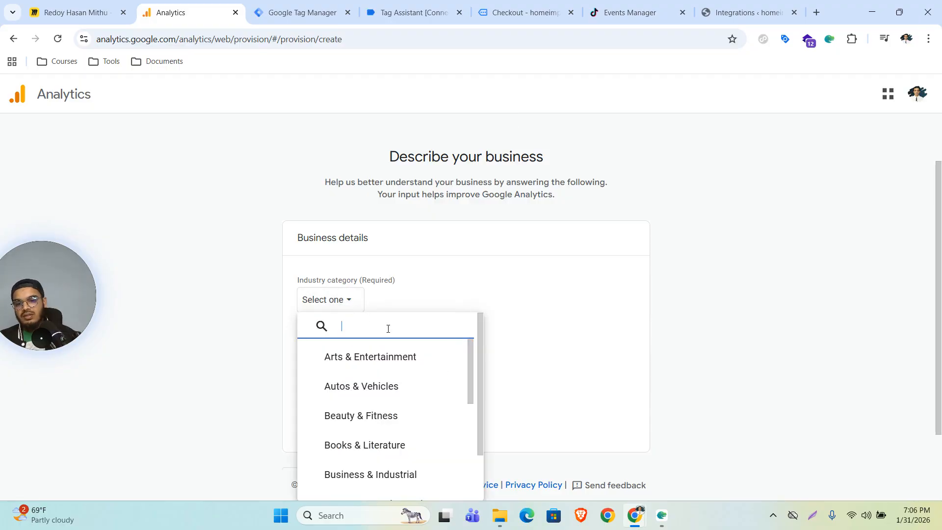
pyautogui.write('sho')
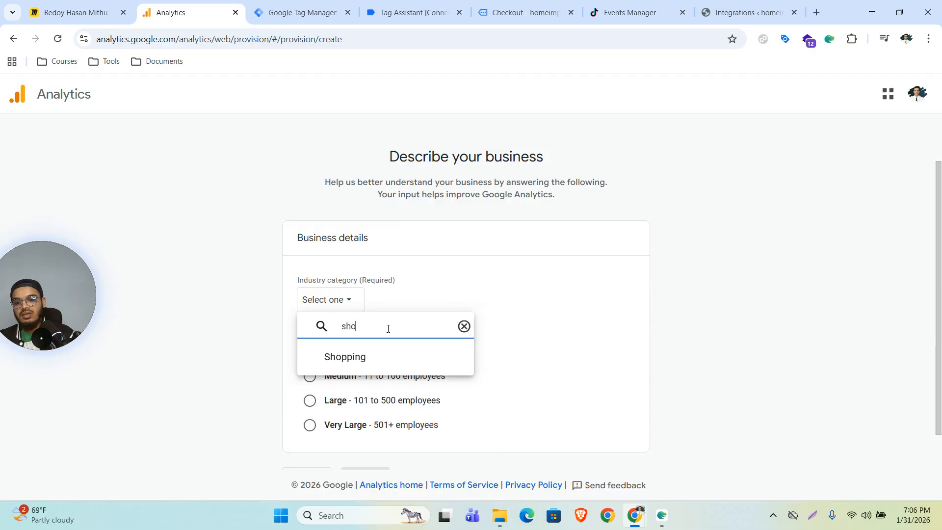
pyautogui.click(345, 357)
pyautogui.click(309, 352)
pyautogui.scroll(-2, 526, 375)
pyautogui.click(364, 433)
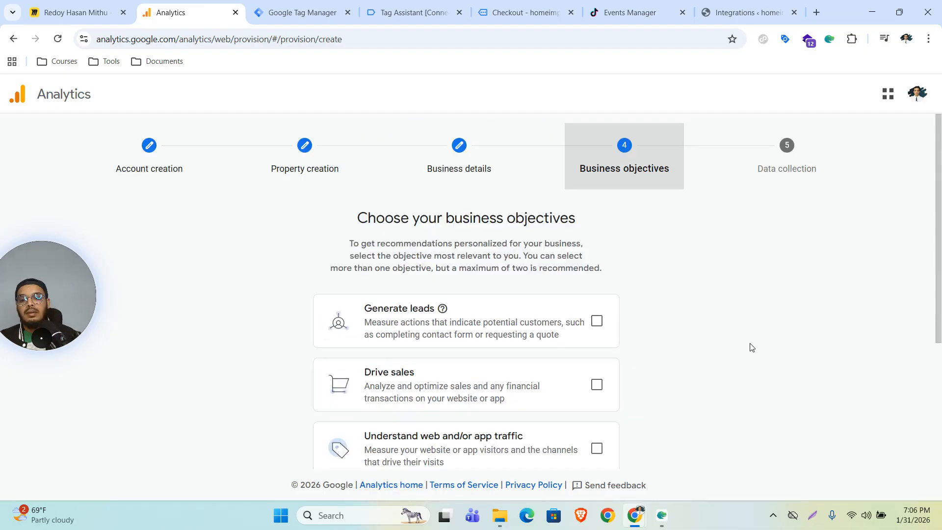
# Tick Drive sales and Generate leads as business objectives.
pyautogui.scroll(-2, 750, 347)
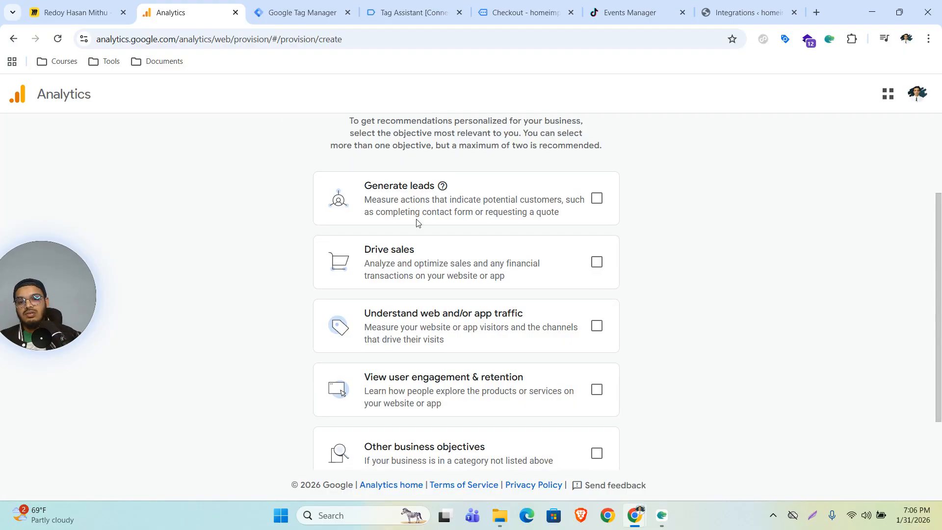
pyautogui.moveTo(374, 249); pyautogui.dragTo(459, 251)
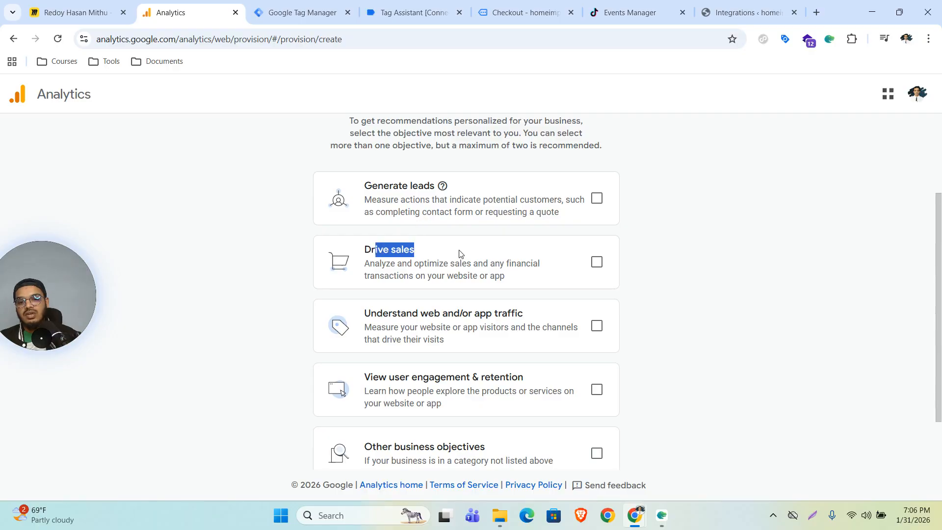
pyautogui.click(598, 265)
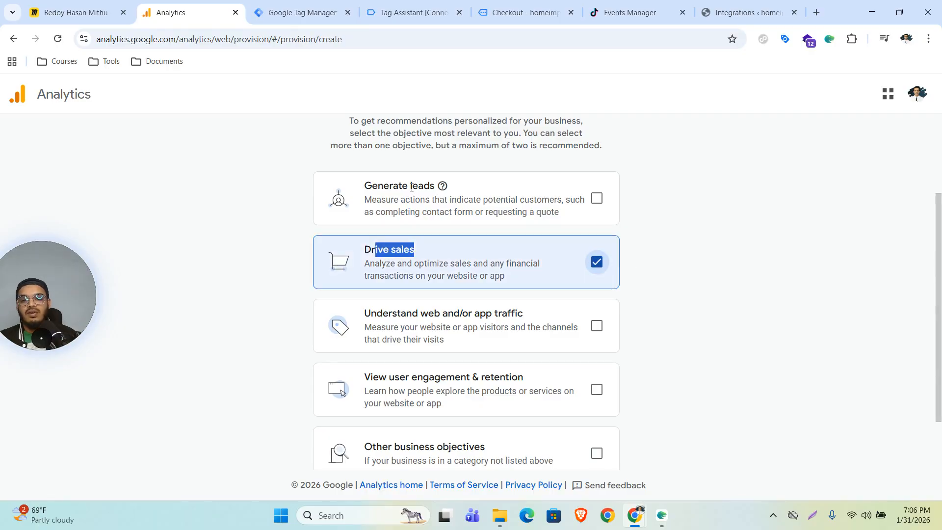
pyautogui.click(597, 200)
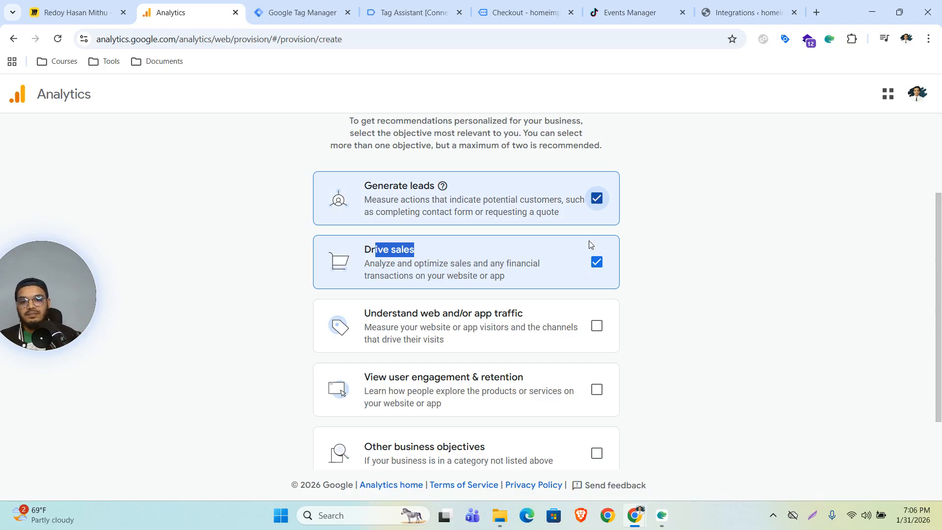
pyautogui.click(360, 257)
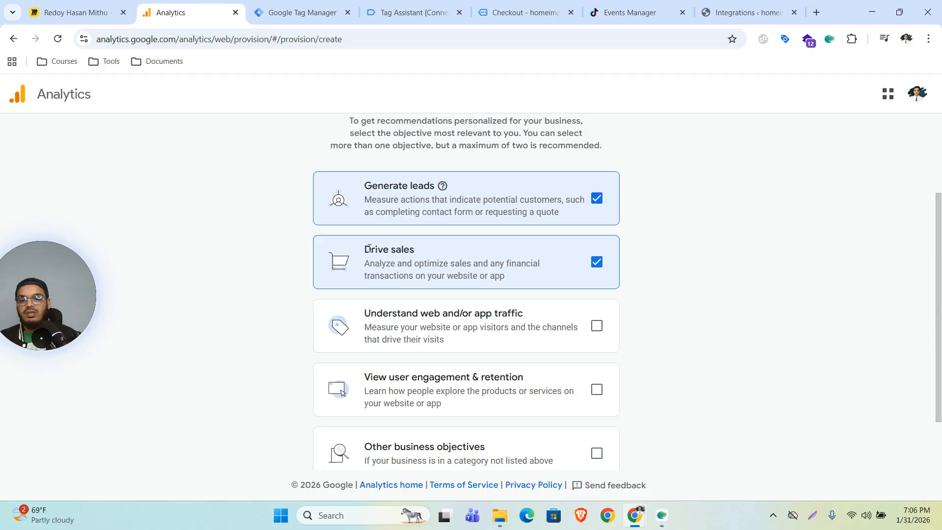
pyautogui.moveTo(364, 249); pyautogui.dragTo(439, 254)
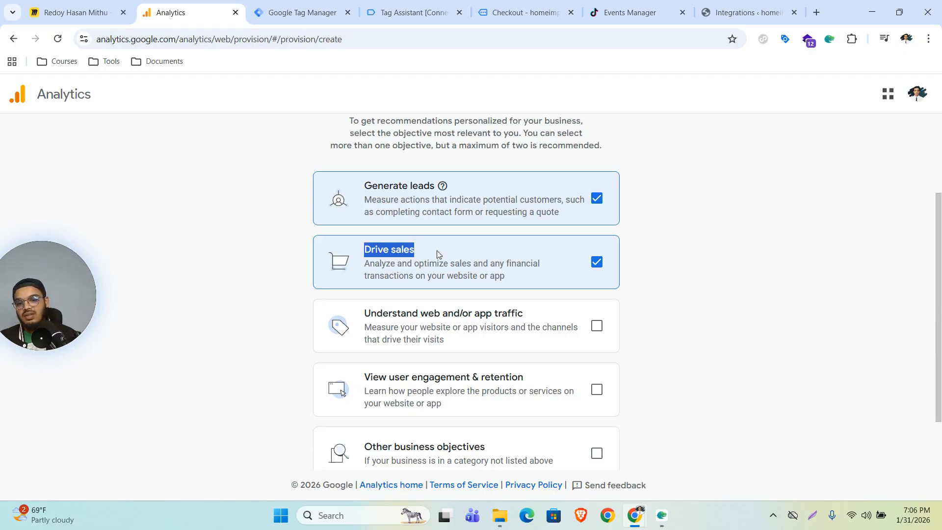
pyautogui.click(465, 250)
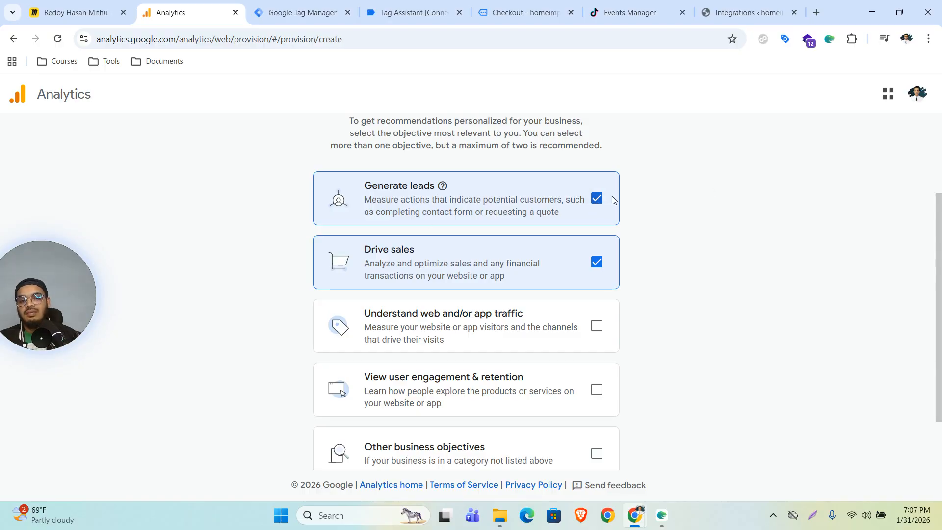
pyautogui.scroll(-2, 706, 297)
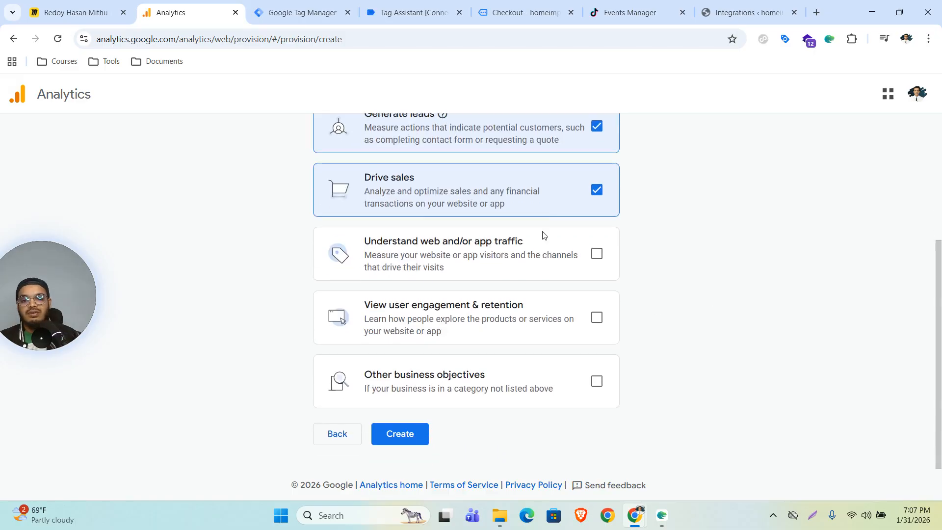
pyautogui.scroll(3, 564, 233)
pyautogui.scroll(-3, 638, 245)
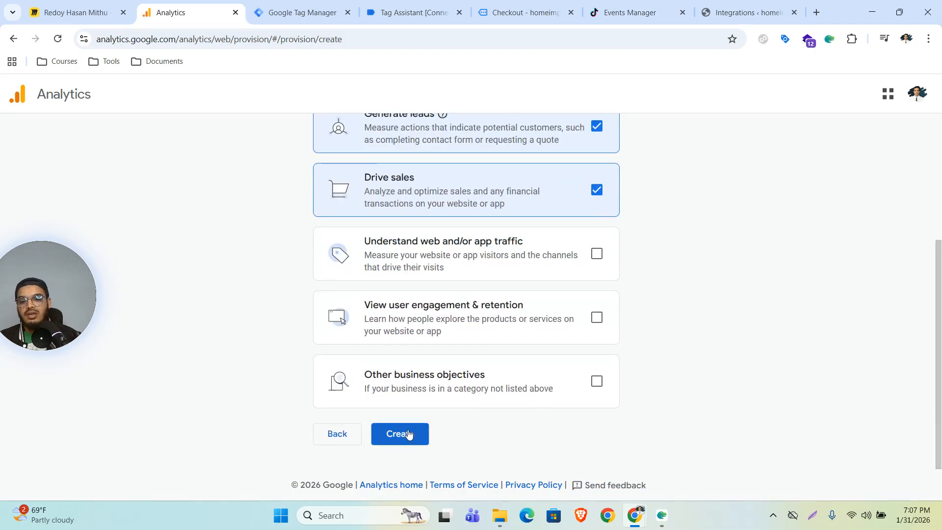
# Create the property, accepting the Data Processing Terms and the terms of service.
pyautogui.click(410, 436)
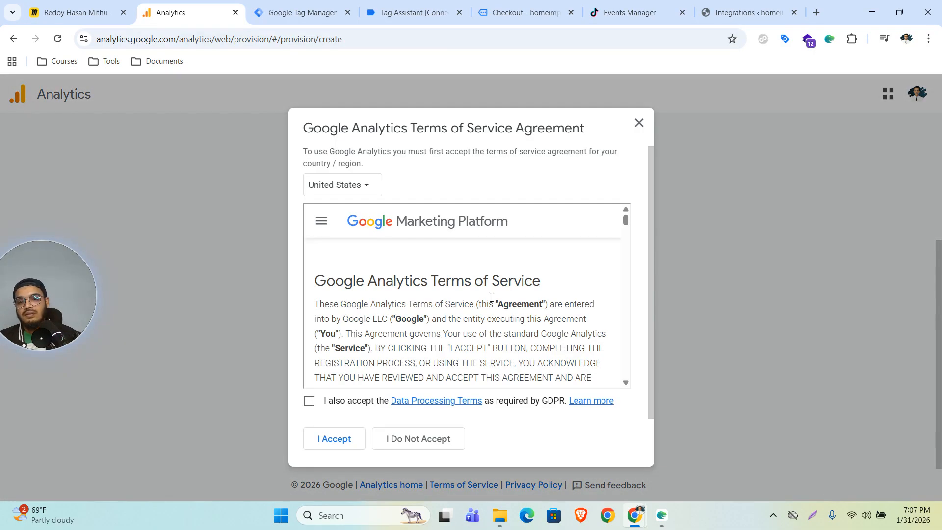
pyautogui.click(309, 401)
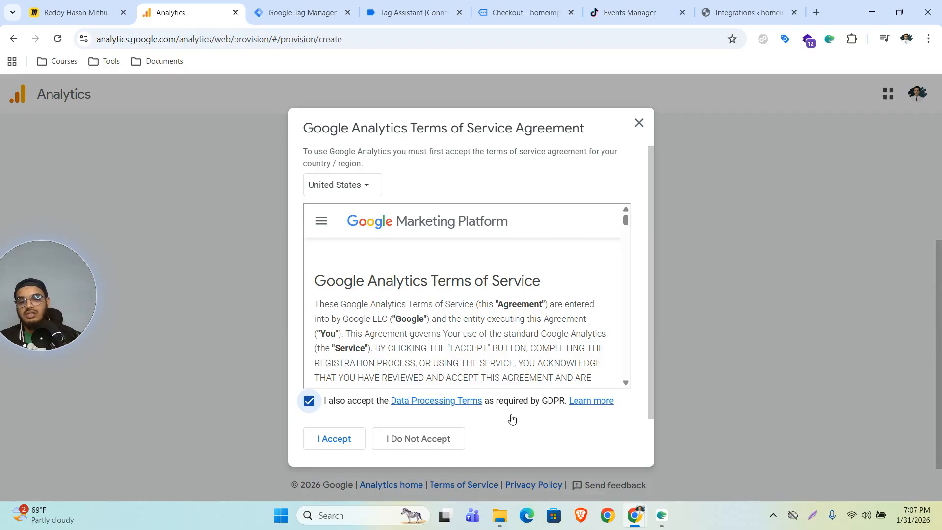
pyautogui.click(330, 445)
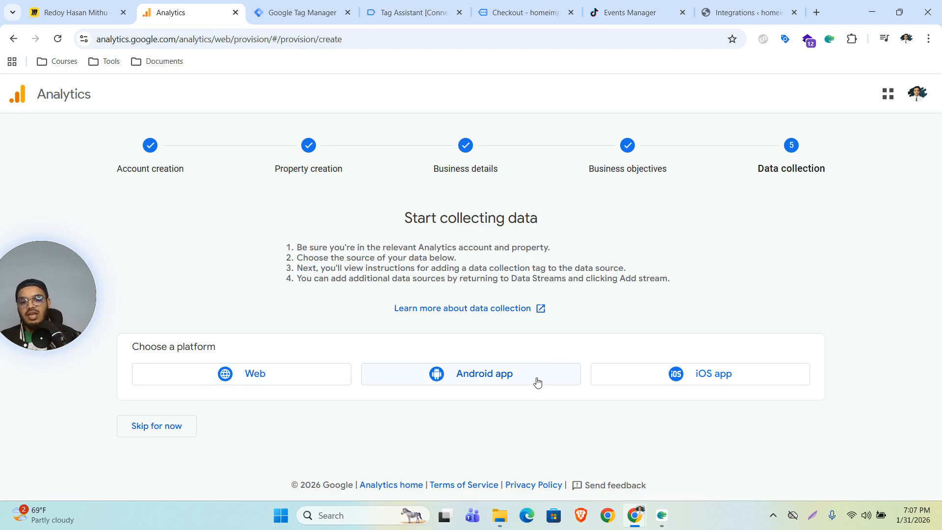
# Choose the Web platform and paste homeimproves.online as the website URL.
pyautogui.click(231, 379)
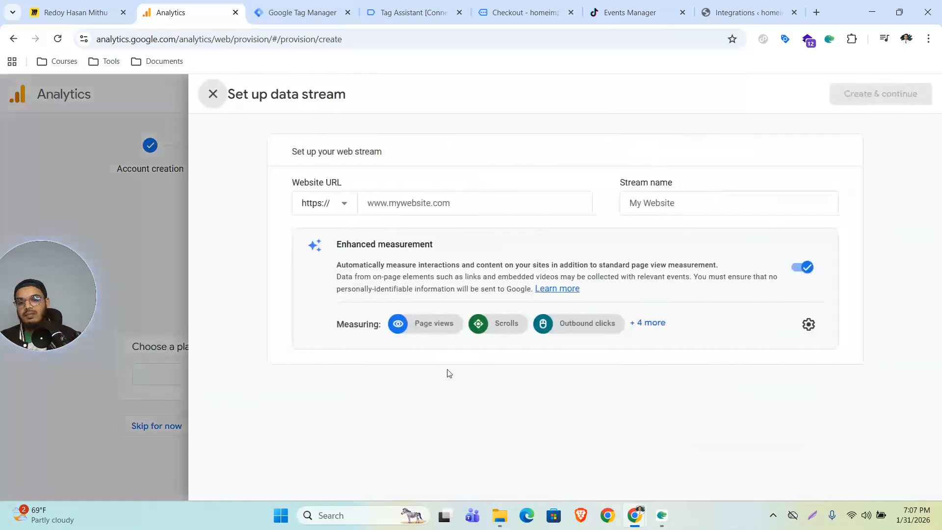
pyautogui.click(392, 204)
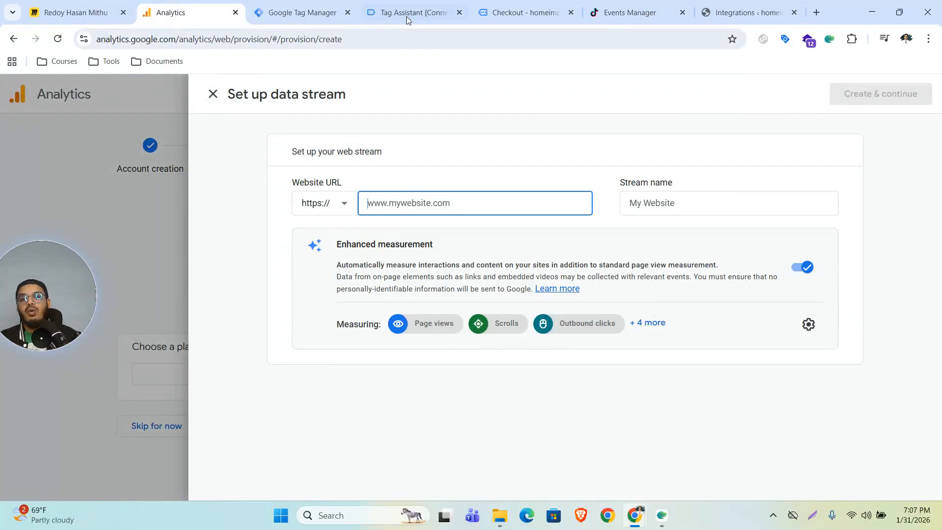
pyautogui.click(497, 10)
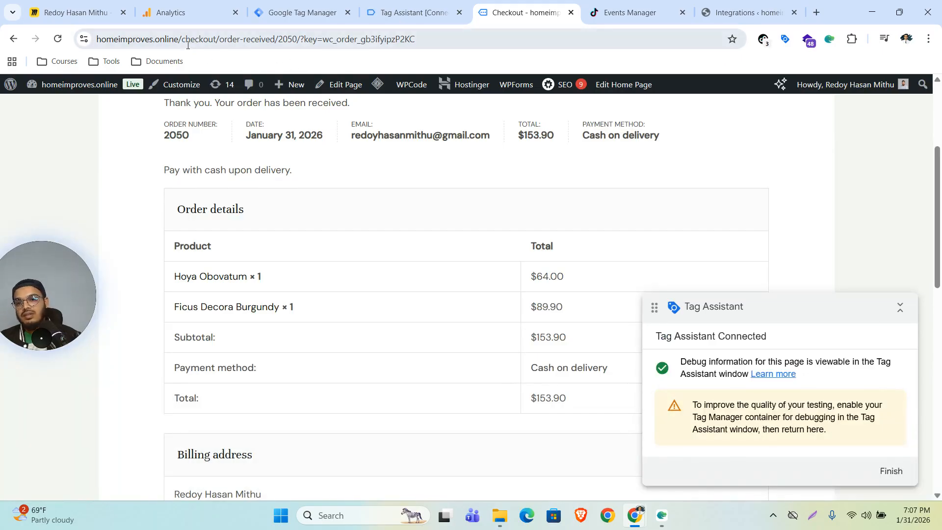
pyautogui.moveTo(179, 39); pyautogui.dragTo(97, 44)
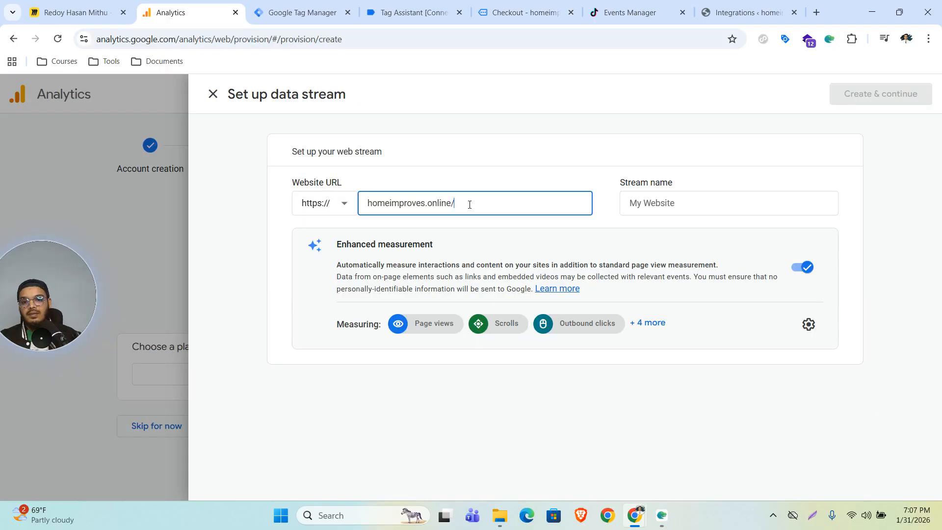
pyautogui.press('BackSpace')
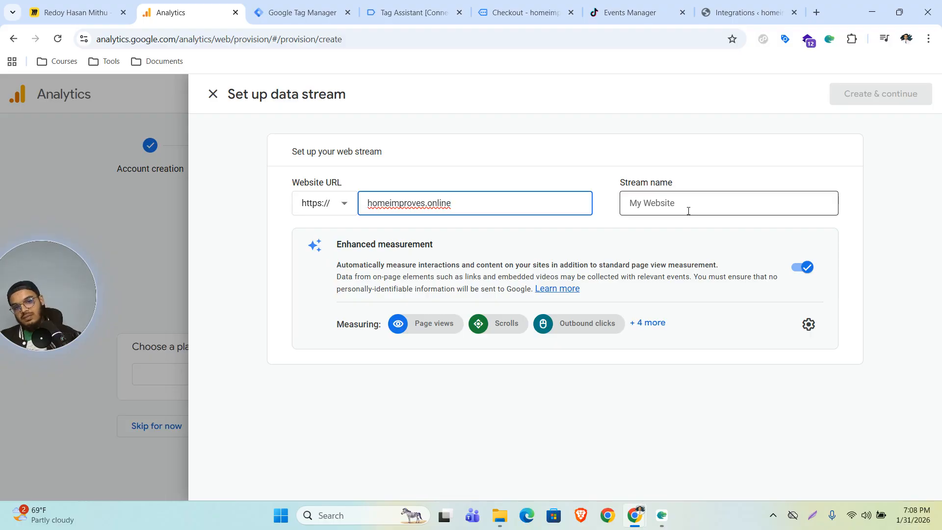
# Name the stream homeimproves, create it, and continue to Google tag setup.
pyautogui.click(669, 206)
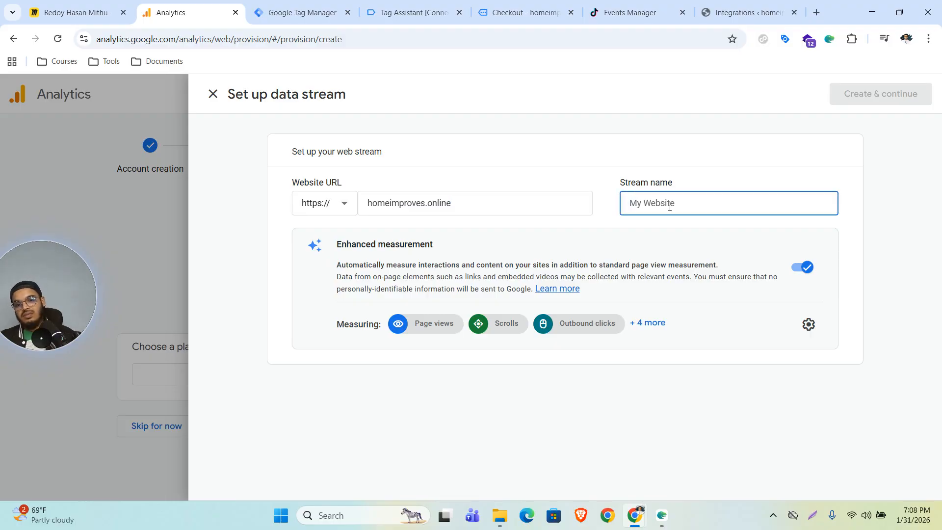
pyautogui.write('homeimproves')
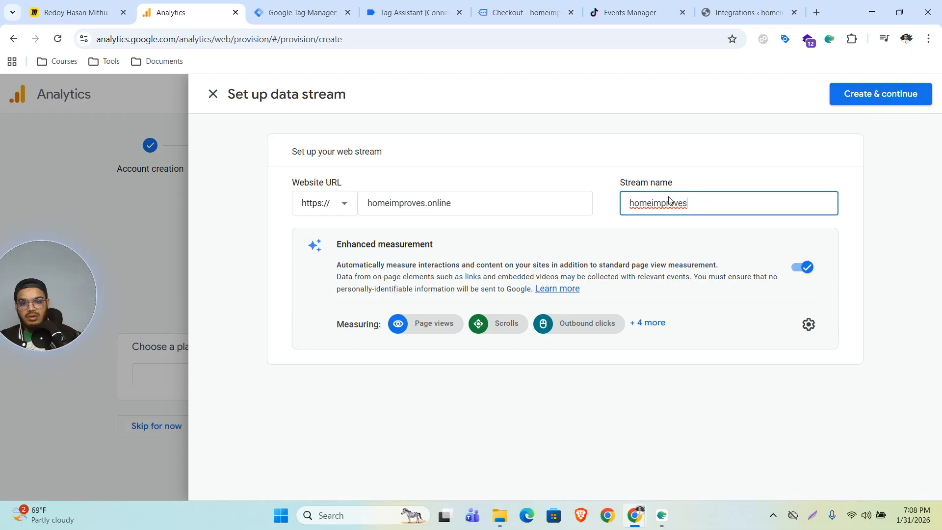
pyautogui.click(861, 97)
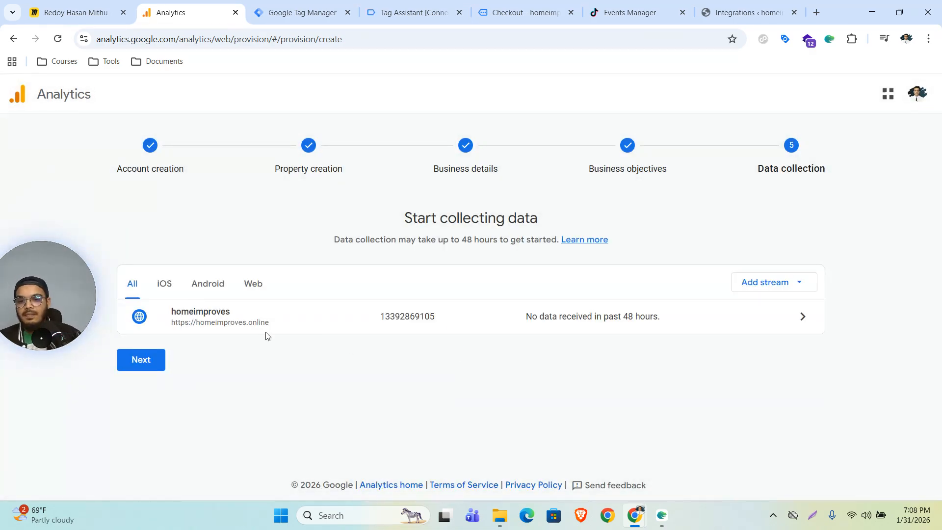
pyautogui.click(143, 361)
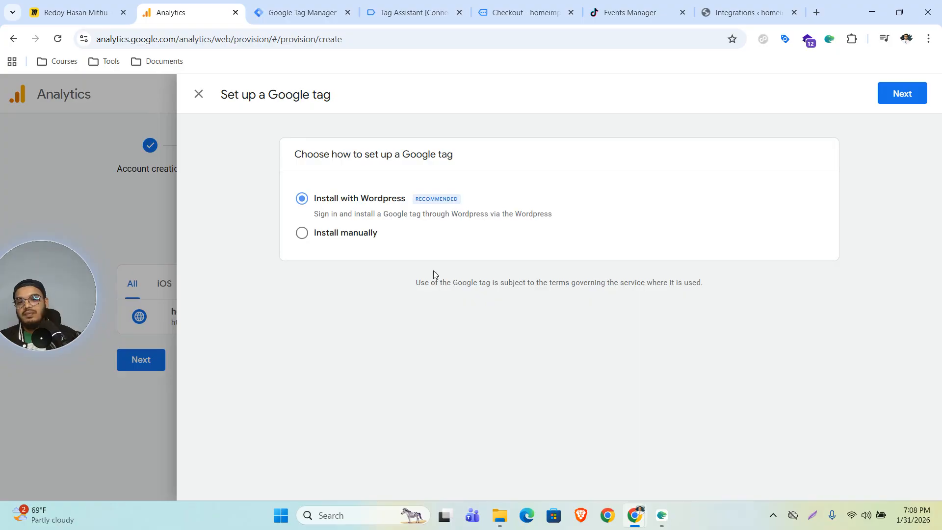
# Choose manual installation and copy the G-PTGNF3CRJS measurement ID from the gtag snippet.
pyautogui.click(309, 234)
pyautogui.scroll(-2, 657, 318)
pyautogui.moveTo(397, 296); pyautogui.dragTo(446, 302)
pyautogui.hotkey('ctrl', 'c')
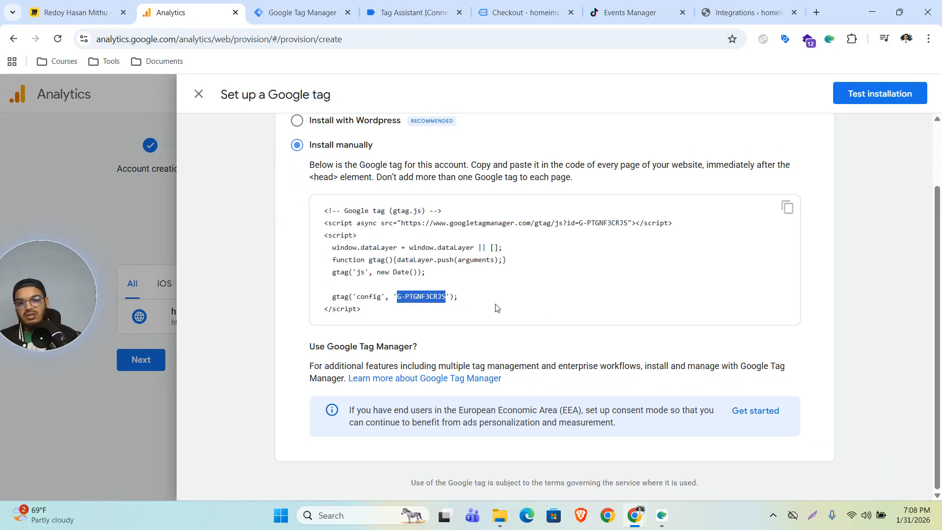
pyautogui.hotkey('ctrl', 'Tab')
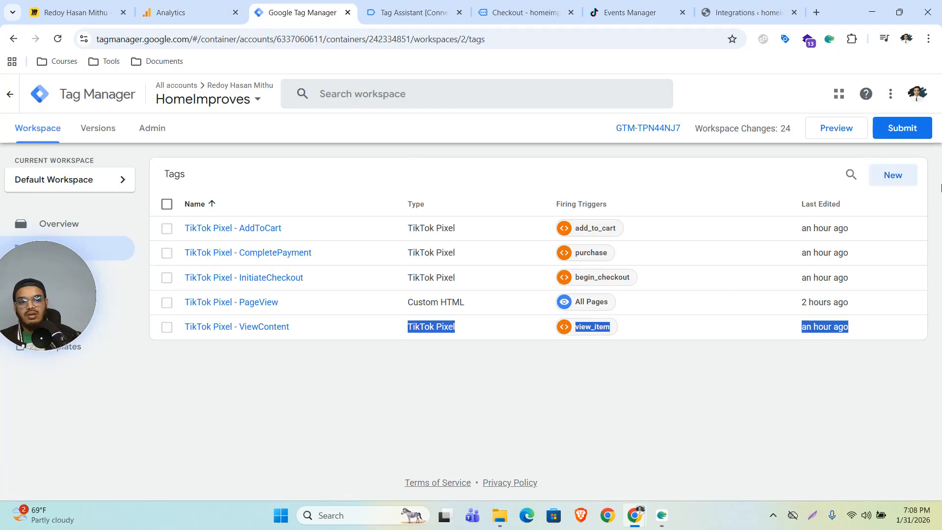
# Create a new Google Tag with Tag ID G-PTGNF3CRJS.
pyautogui.click(901, 180)
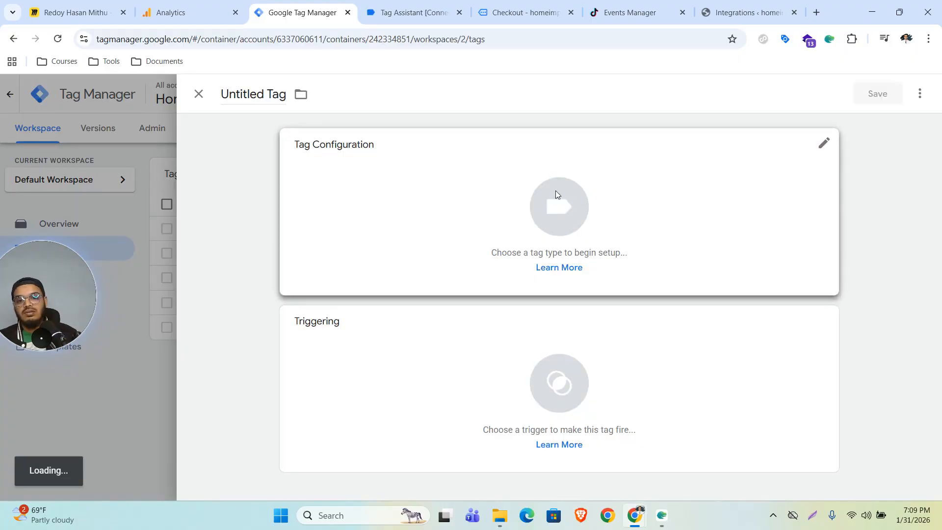
pyautogui.click(555, 192)
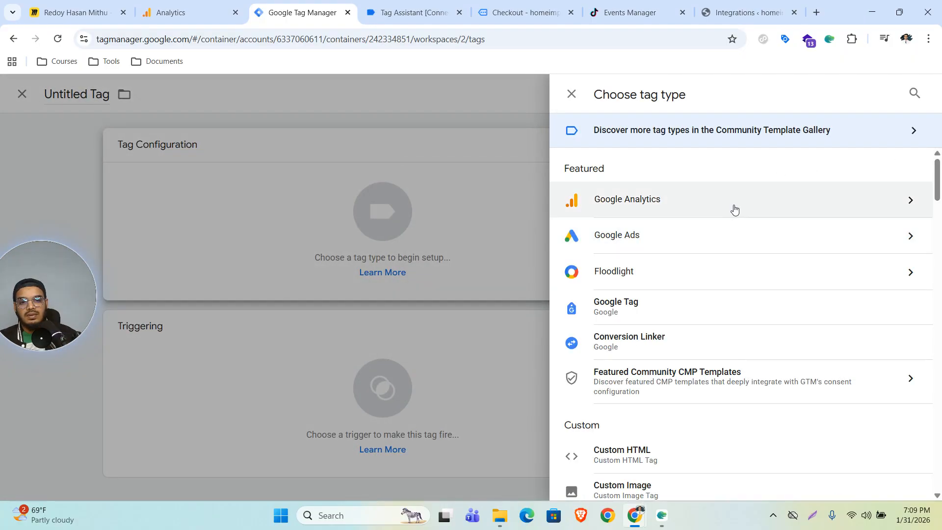
pyautogui.click(732, 207)
pyautogui.click(682, 175)
pyautogui.click(365, 266)
pyautogui.hotkey('ctrl', 'v')
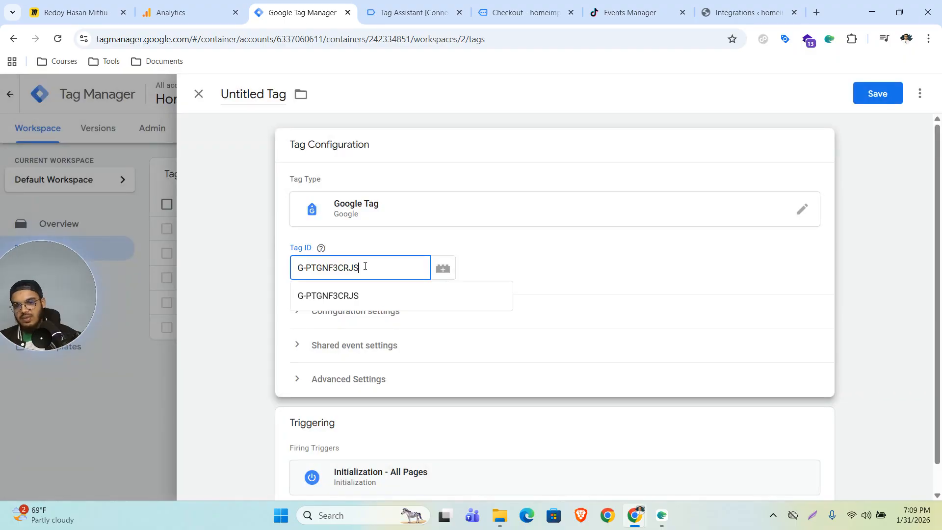
pyautogui.click(362, 297)
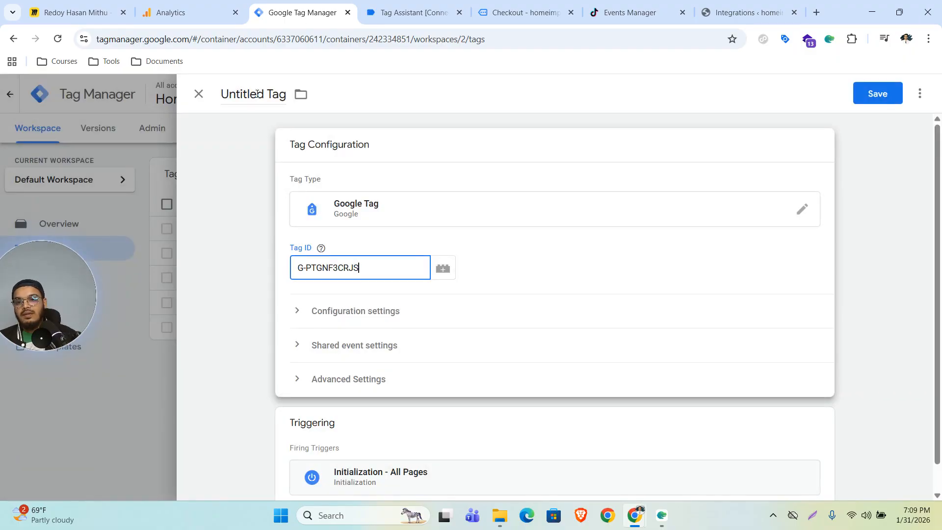
# Set the tag to fire on All Pages and save it as Google Tag.
pyautogui.click(587, 358)
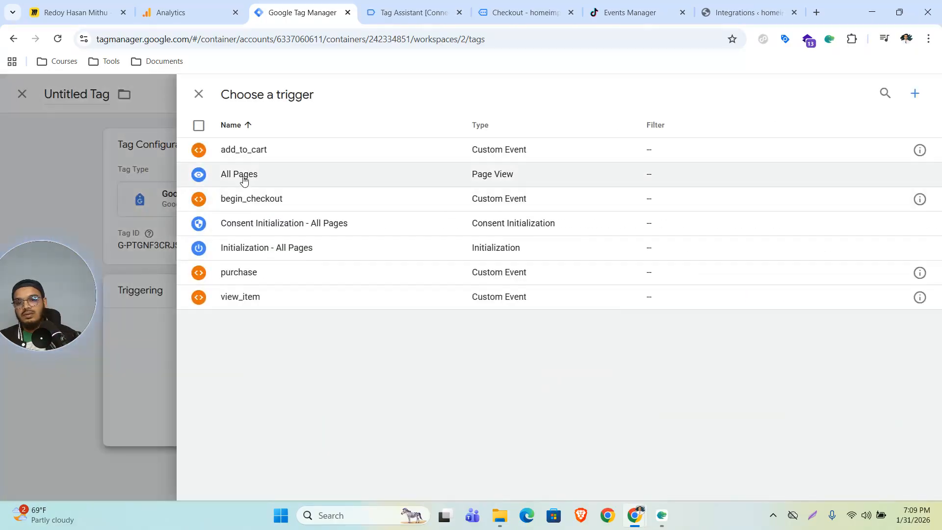
pyautogui.click(243, 179)
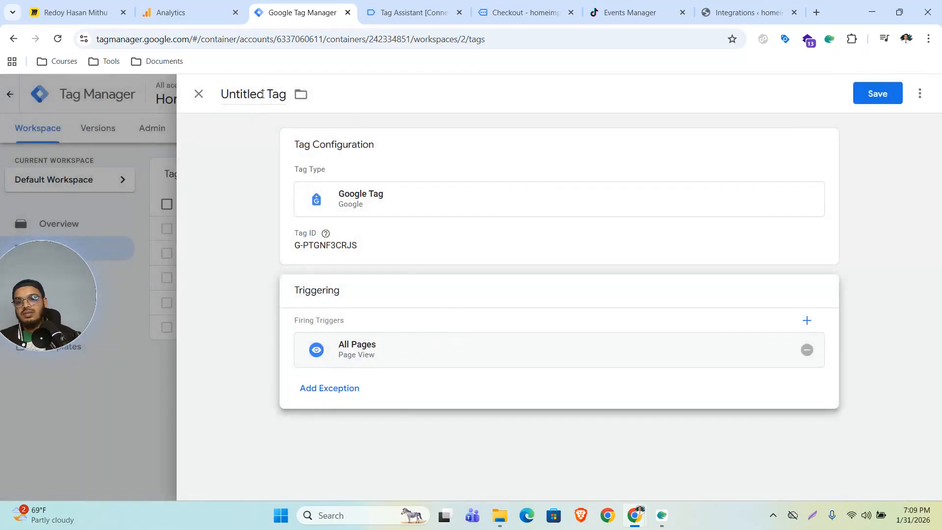
pyautogui.tripleClick(263, 93)
pyautogui.click(877, 93)
pyautogui.click(564, 273)
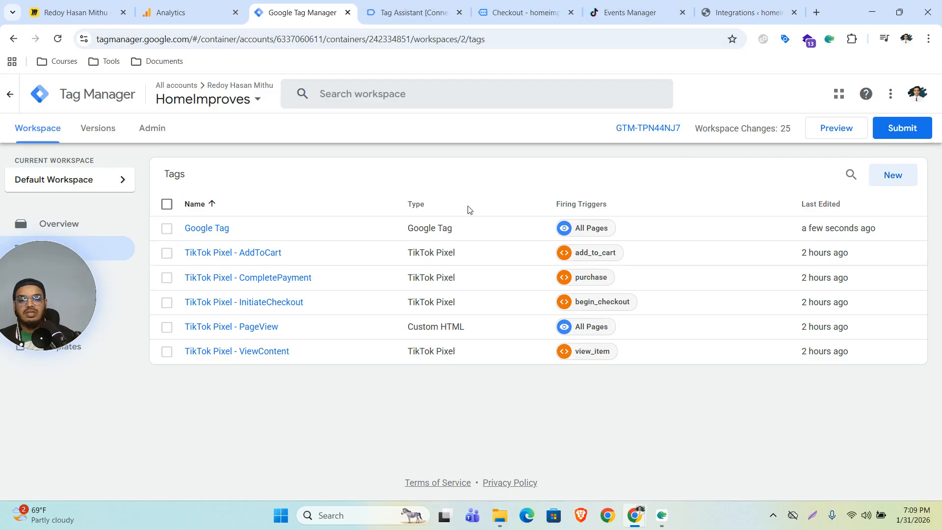
# Submit and publish the workspace as a version named 'Google Tag'.
pyautogui.click(186, 13)
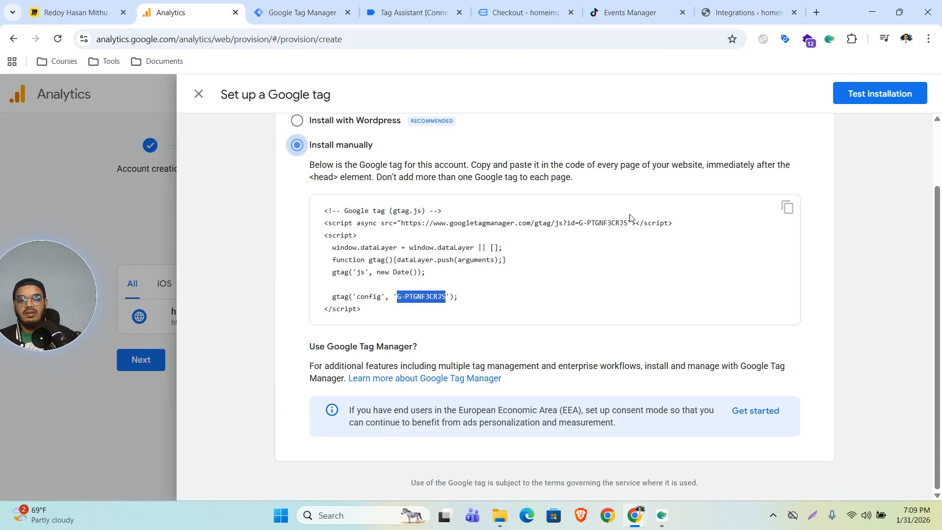
pyautogui.hotkey('ctrl', 'Tab')
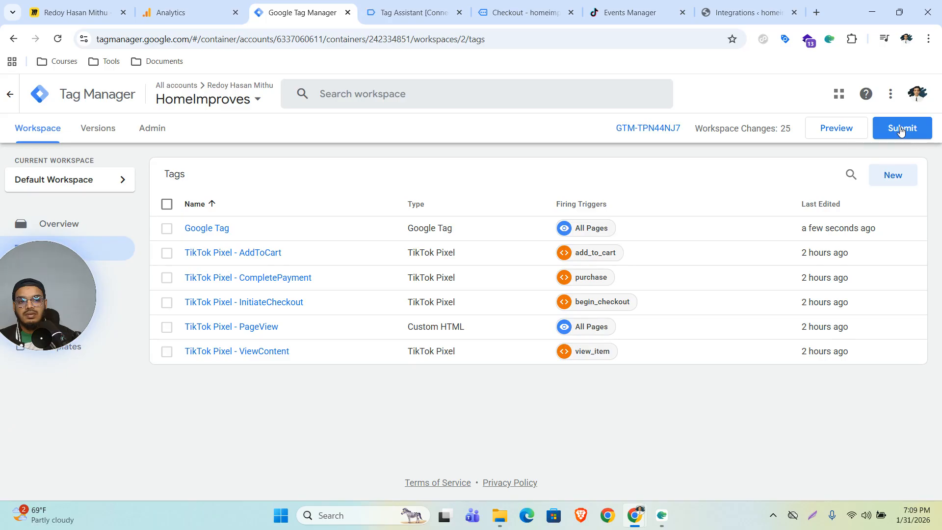
pyautogui.click(906, 133)
pyautogui.click(372, 235)
pyautogui.write('Google Tag')
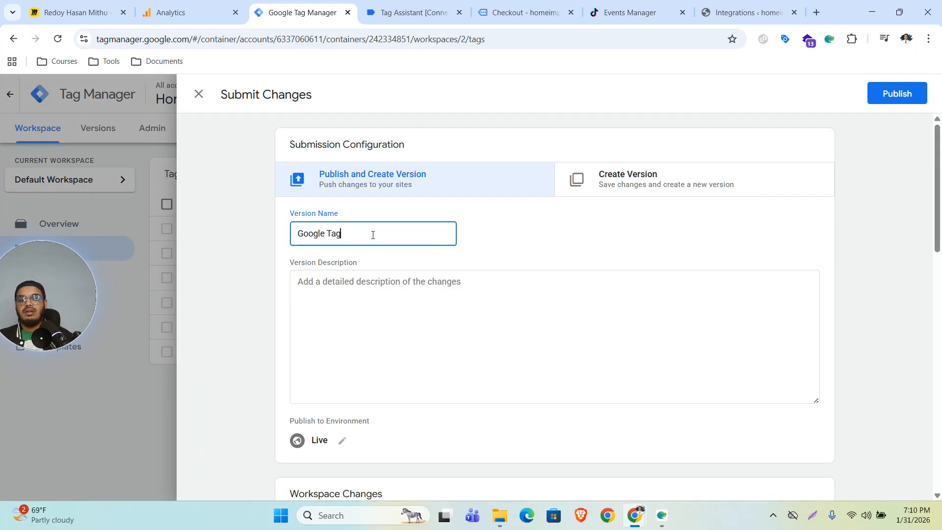
pyautogui.click(906, 95)
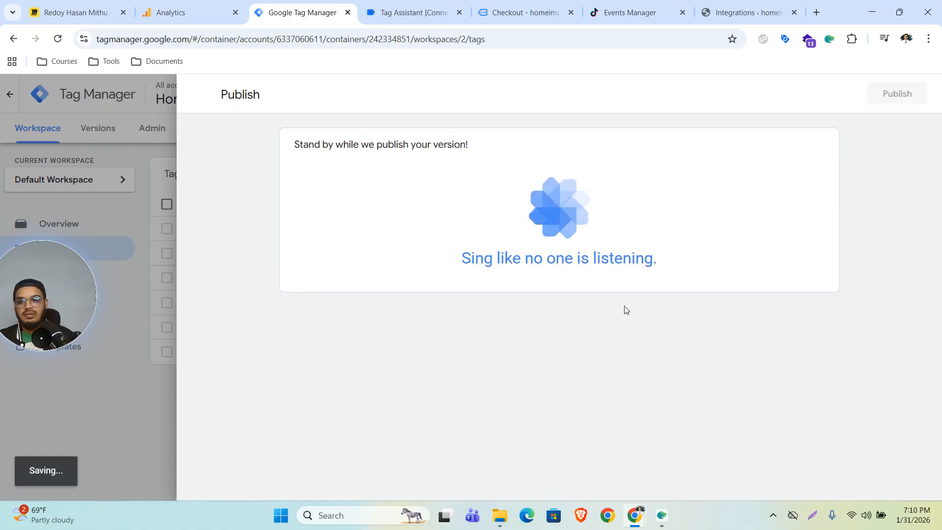
# Visit the Bird of Paradise product page on homeimproves.online, then test the Google tag installation.
pyautogui.click(813, 10)
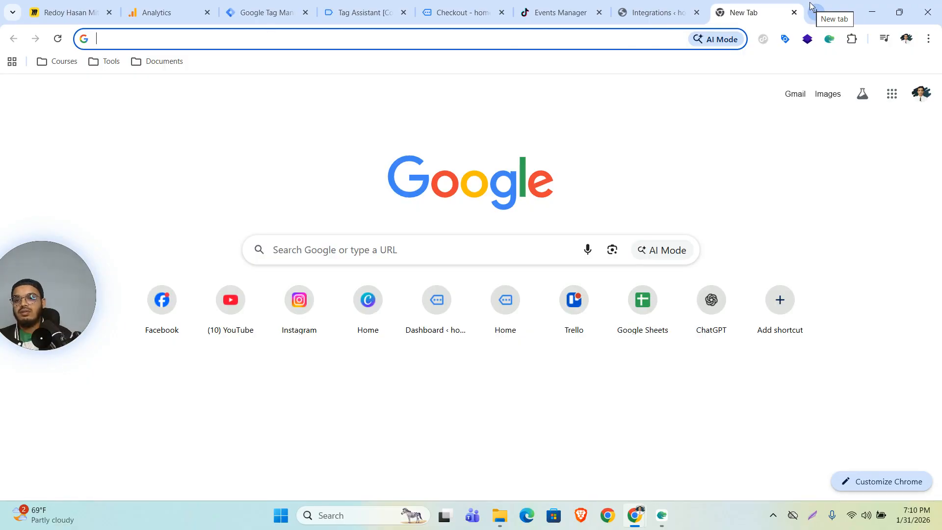
pyautogui.write('home')
pyautogui.press('Return')
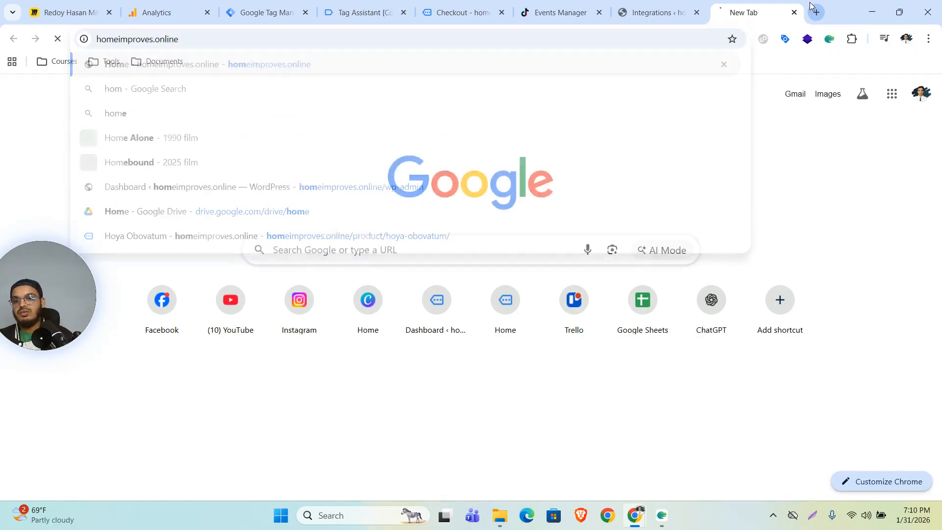
pyautogui.scroll(-15, 708, 290)
pyautogui.click(456, 307)
pyautogui.click(186, 10)
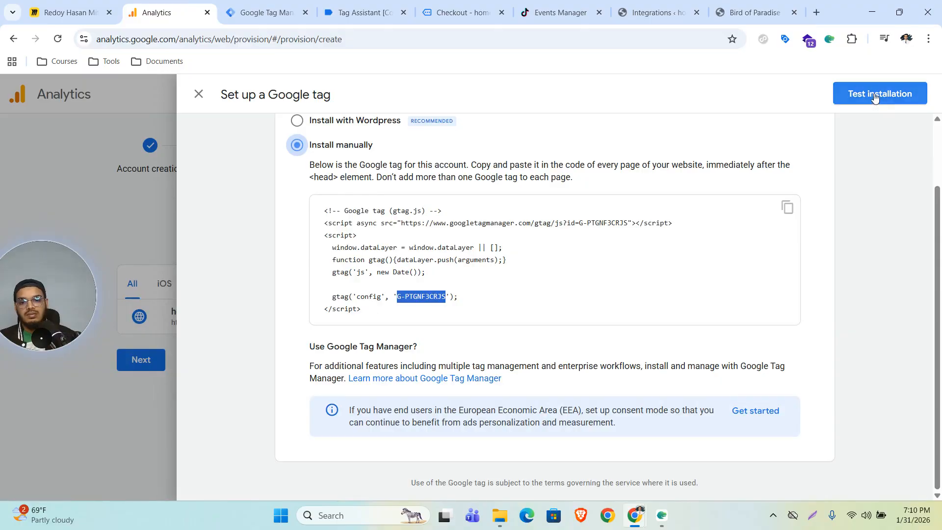
pyautogui.click(879, 94)
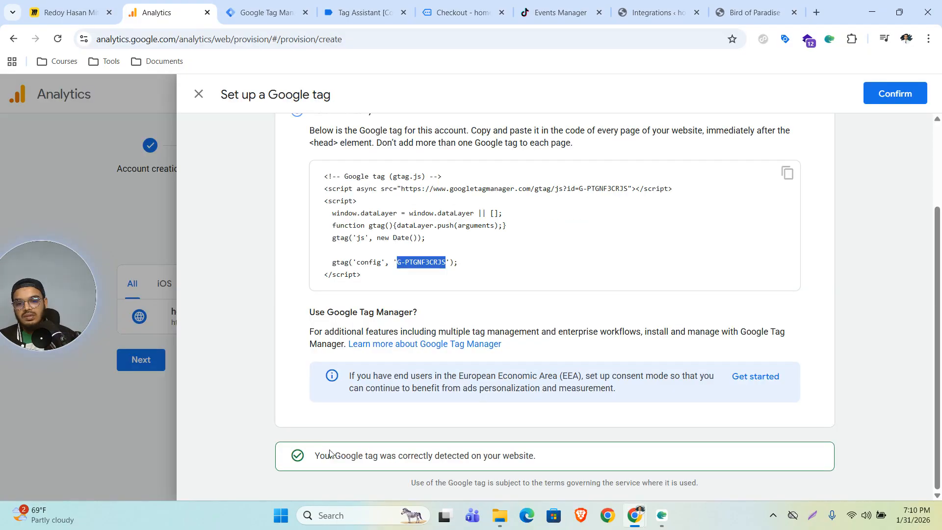
# Confirm the Google tag was detected and find the Measurement ID in the web stream details.
pyautogui.moveTo(335, 455); pyautogui.dragTo(520, 466)
pyautogui.click(903, 94)
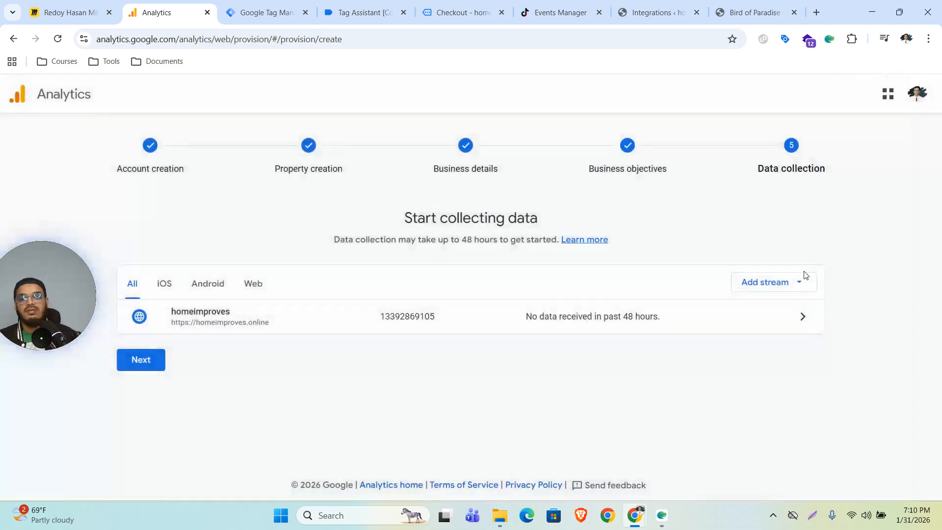
pyautogui.click(686, 319)
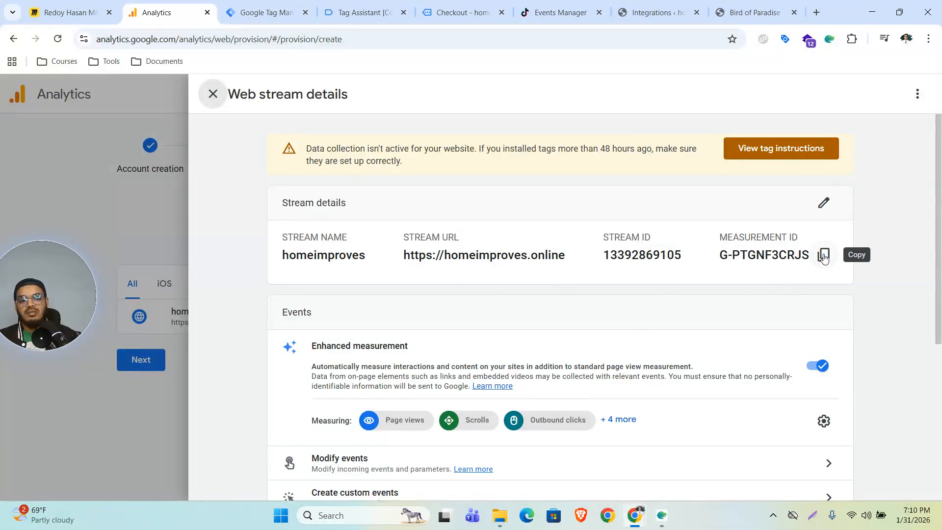
pyautogui.hotkey('ctrl', 'f')
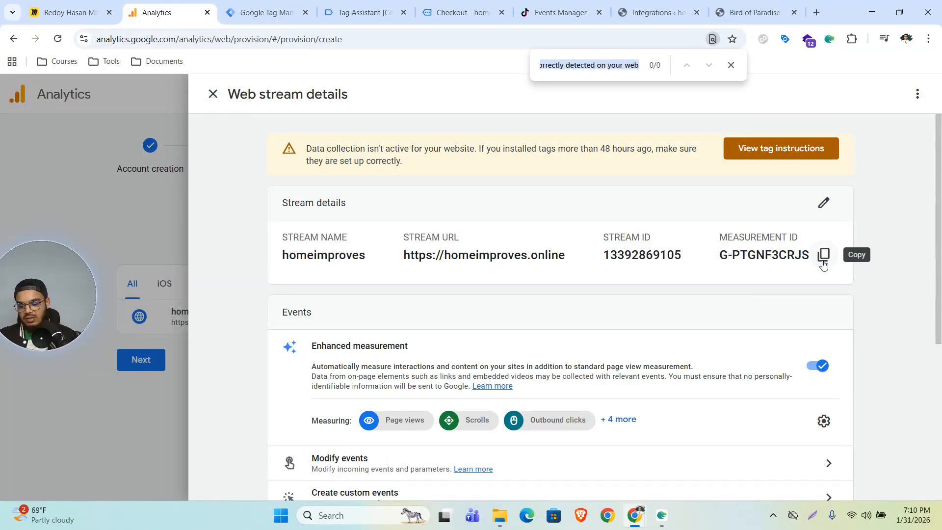
pyautogui.write('G-PTGNF3CRJS')
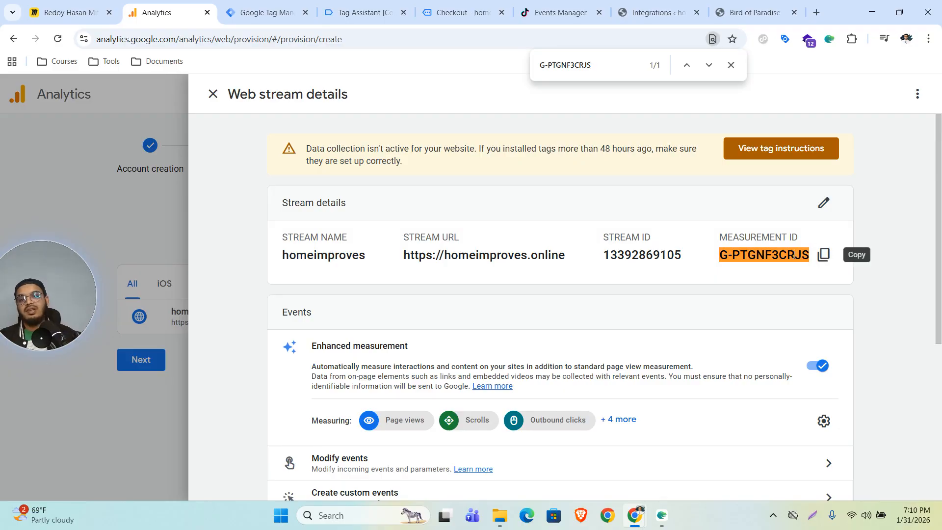
pyautogui.click(213, 94)
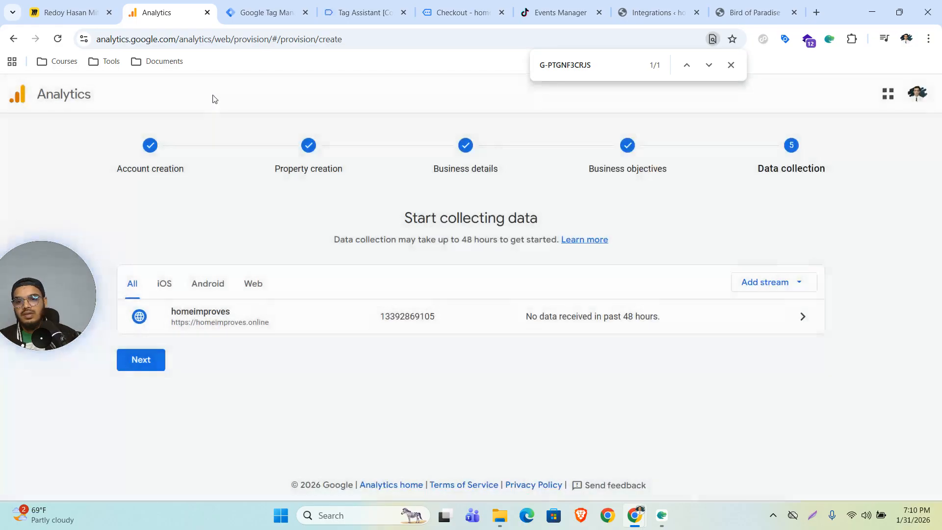
pyautogui.click(241, 4)
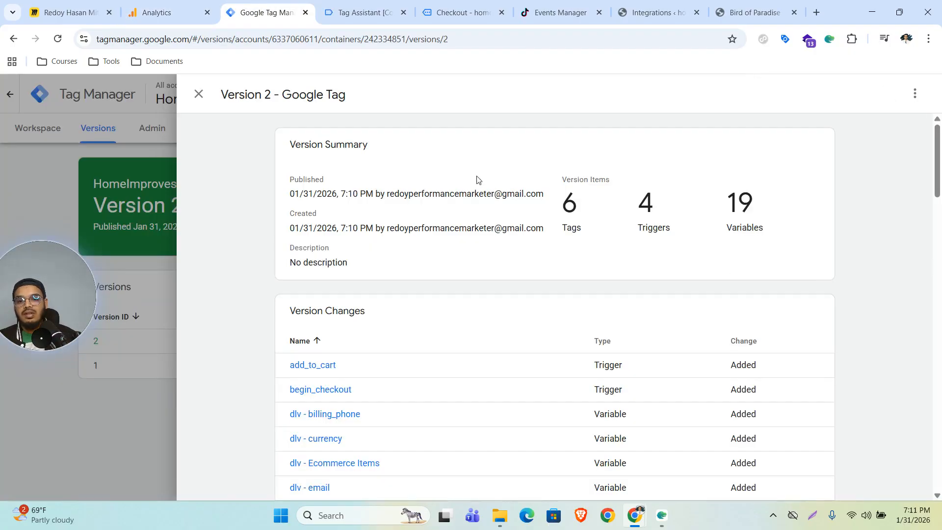
# Close the Version 2 summary, return to the workspace tags list, and switch to the Miro board.
pyautogui.click(123, 346)
pyautogui.click(59, 135)
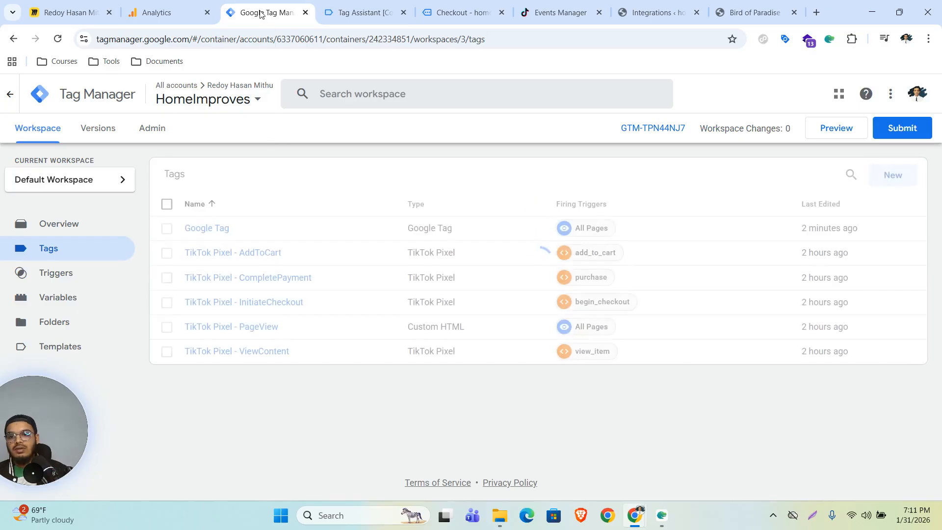
pyautogui.click(157, 13)
pyautogui.click(69, 12)
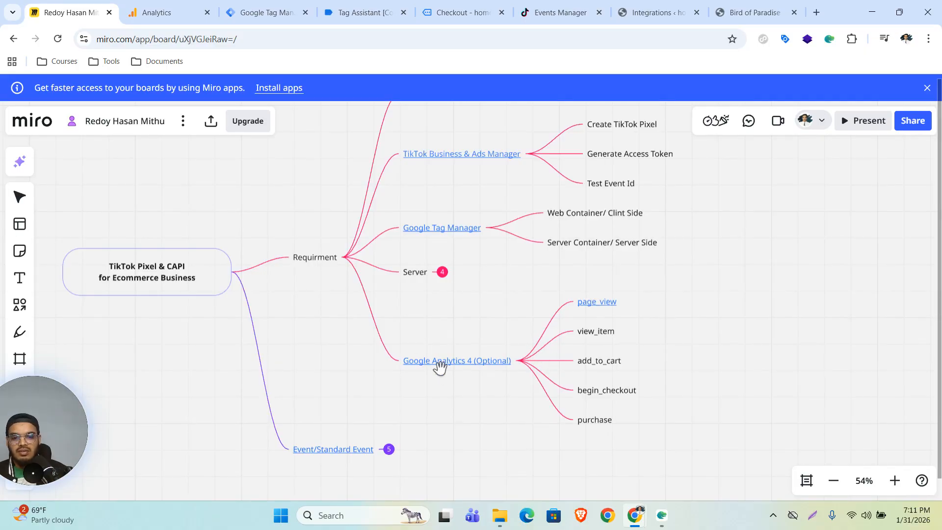
# Open the GA4 Recommended events help article from the page_view node's link and skim it.
pyautogui.moveTo(591, 310)
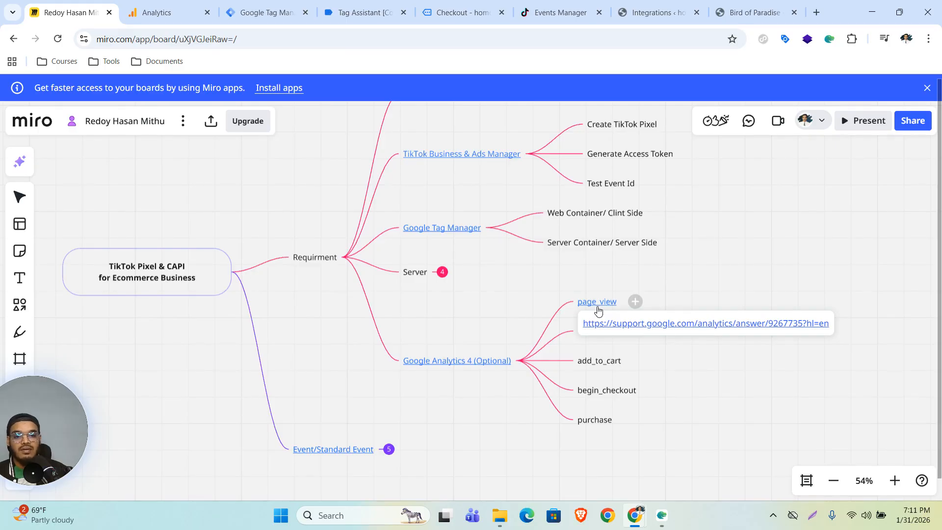
pyautogui.click(632, 326)
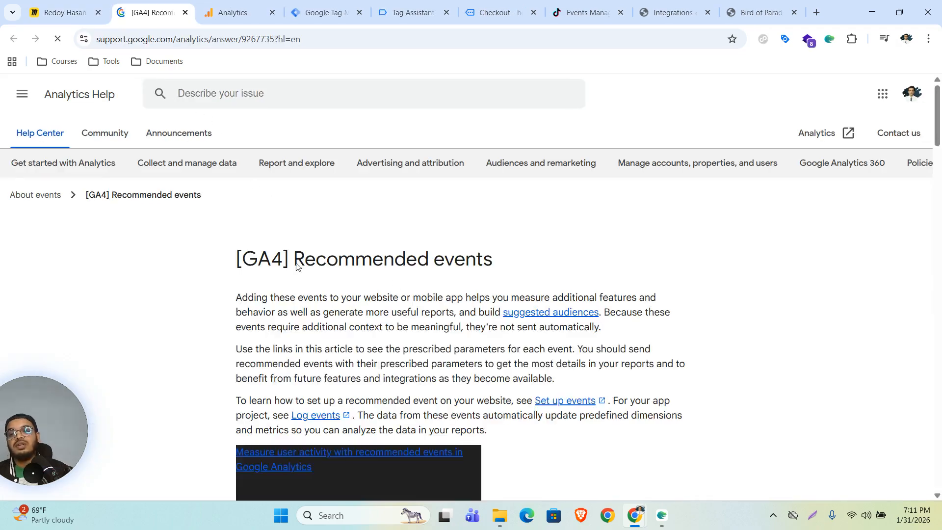
pyautogui.scroll(-15, 356, 295)
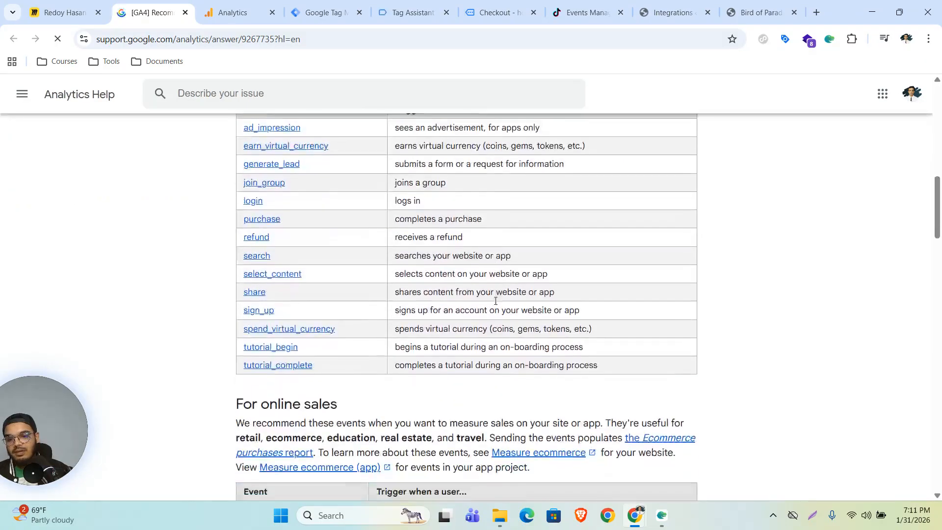
pyautogui.scroll(10, 343, 314)
pyautogui.scroll(2, 331, 320)
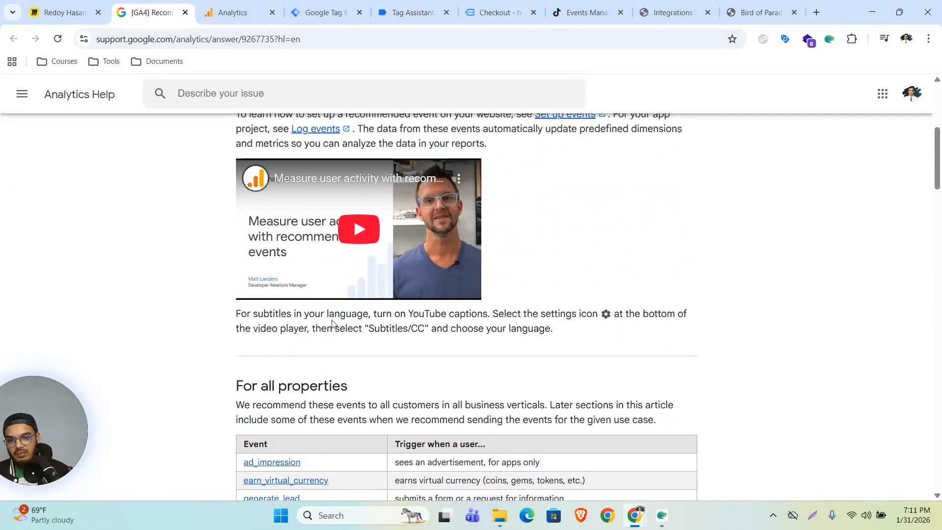
# Add configuration parameter send_page_view with value true to the Google Tag and save it.
pyautogui.click(328, 12)
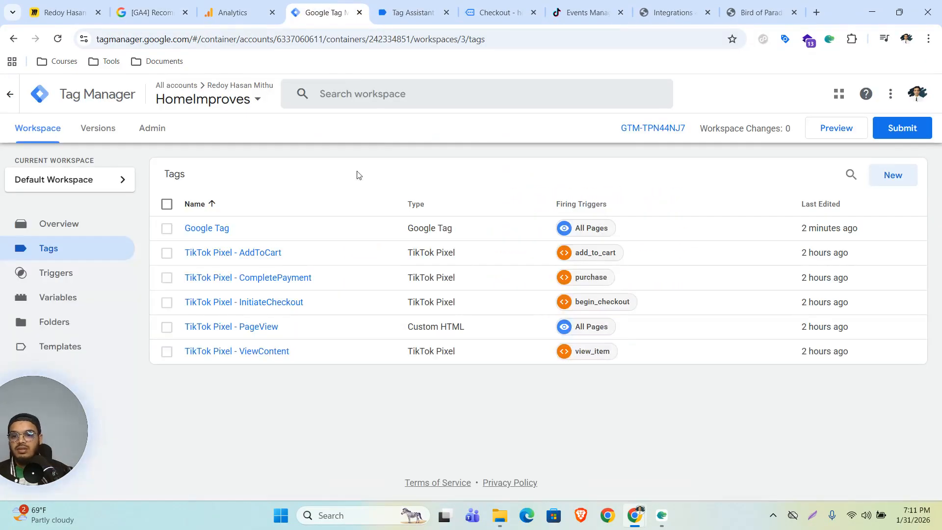
pyautogui.click(227, 231)
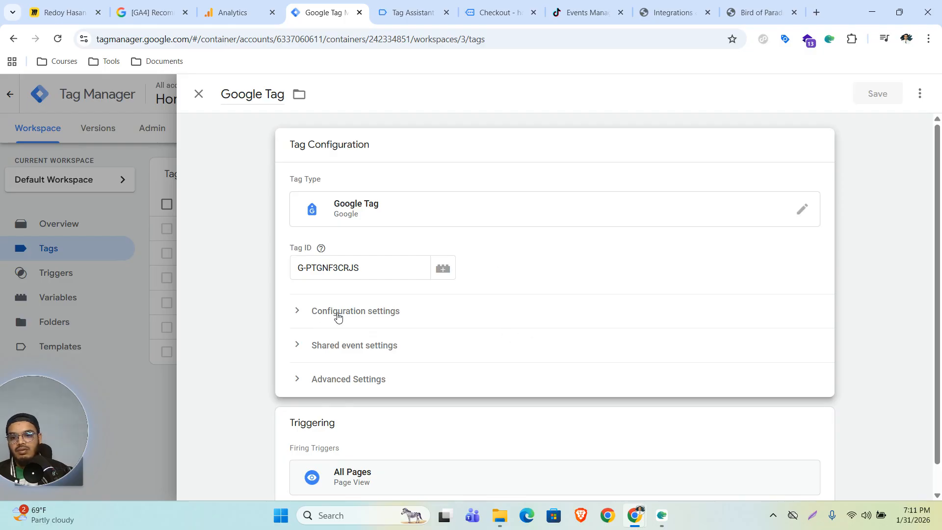
pyautogui.click(367, 317)
pyautogui.scroll(-3, 468, 391)
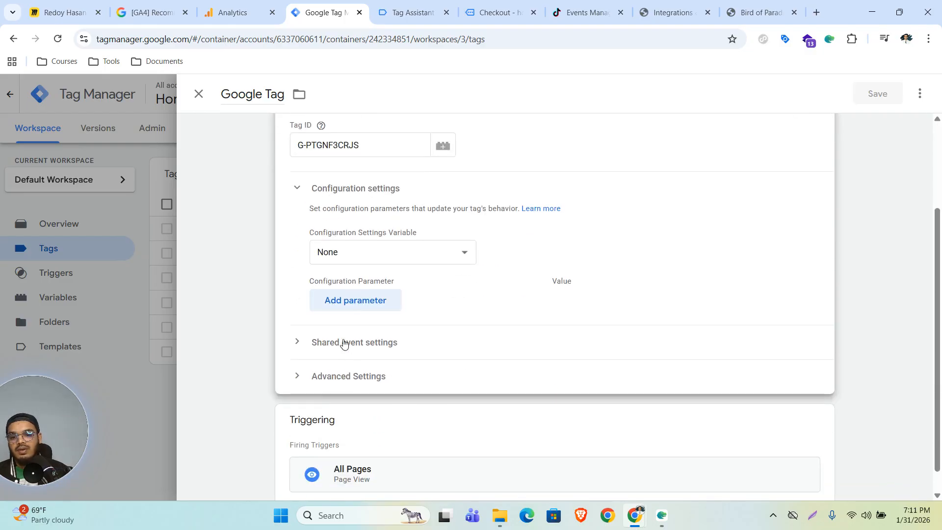
pyautogui.click(359, 301)
pyautogui.click(403, 313)
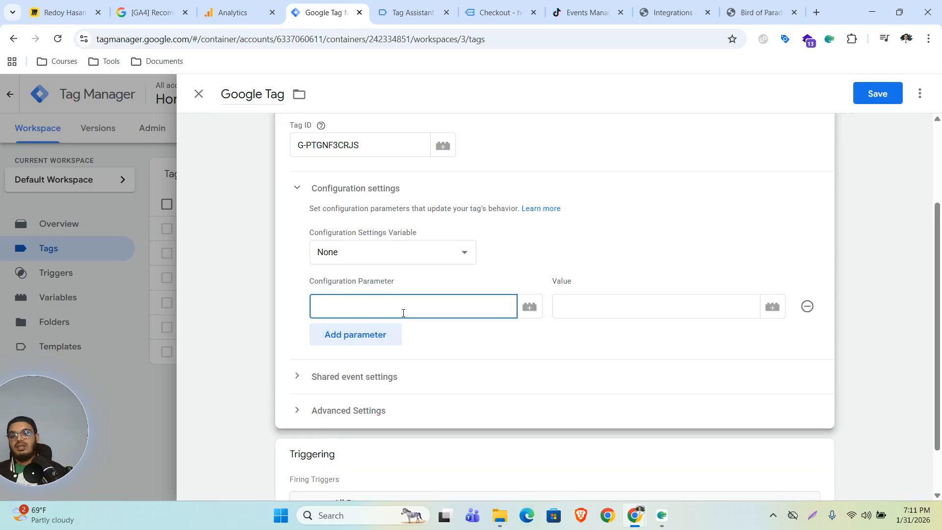
pyautogui.write('send_page')
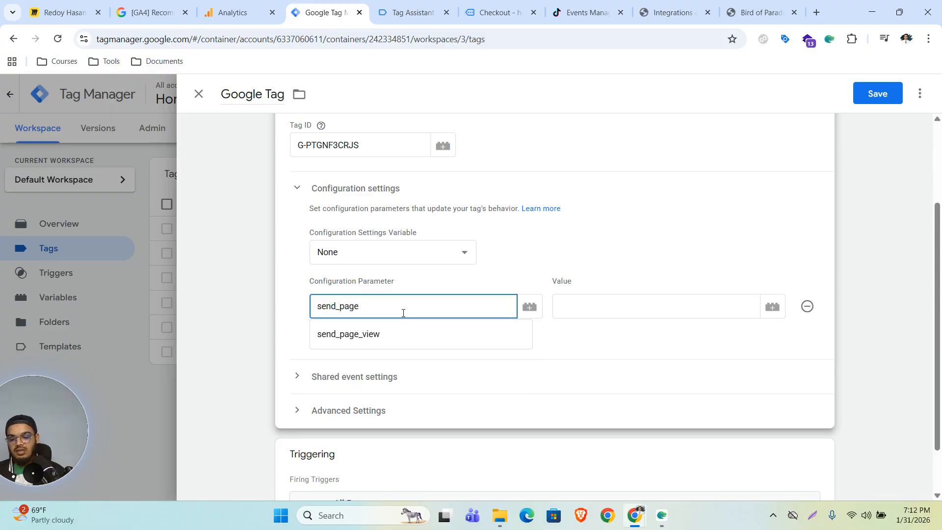
pyautogui.write('_view')
pyautogui.click(609, 310)
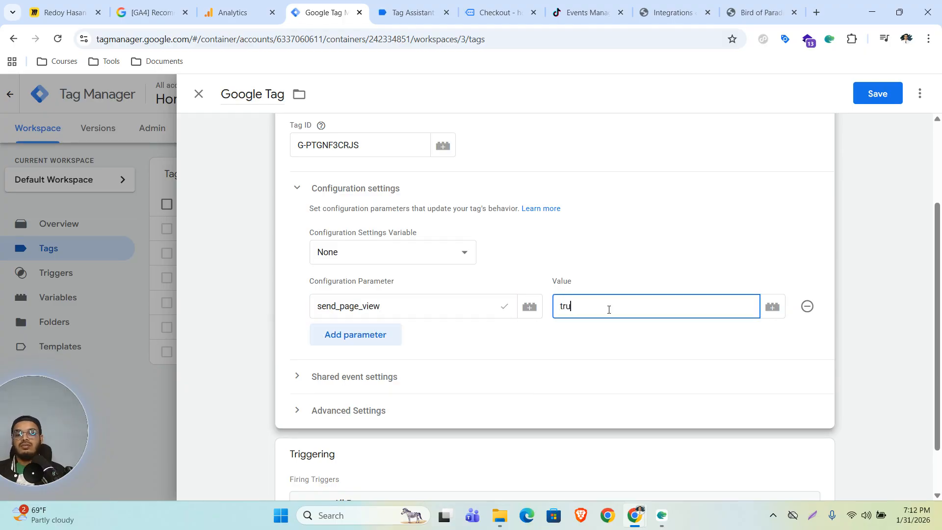
pyautogui.click(877, 93)
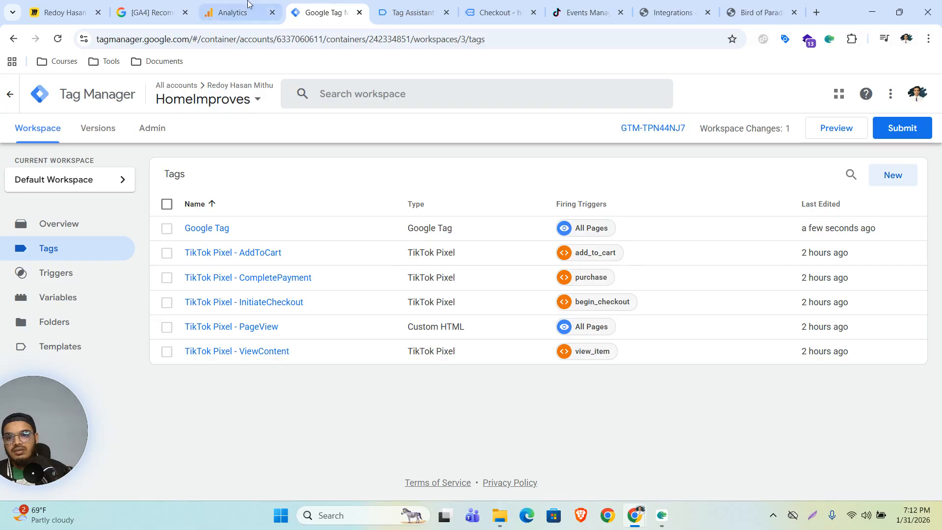
pyautogui.click(152, 13)
# Open the view_item event reference from the recommended events page in a new tab.
pyautogui.scroll(-1, 289, 396)
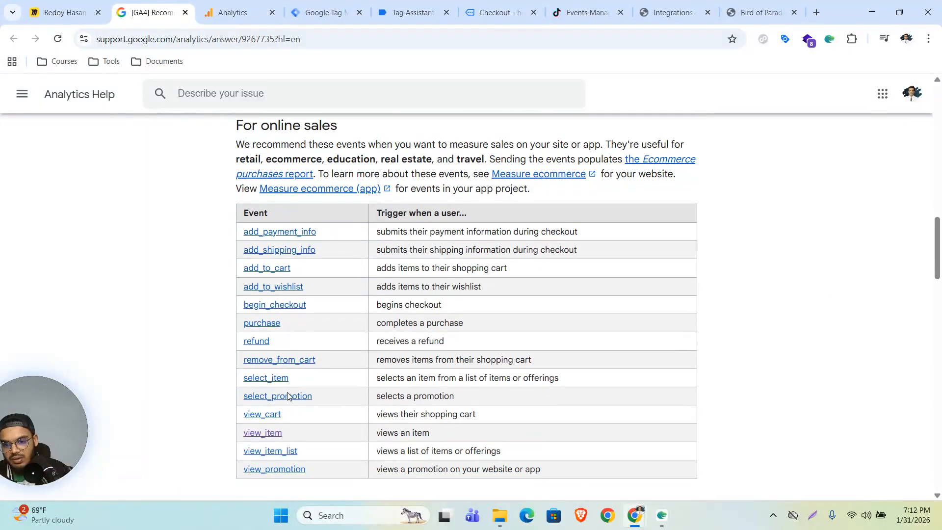
pyautogui.rightClick(279, 430)
pyautogui.click(333, 276)
pyautogui.hotkey('ctrl', 'Tab')
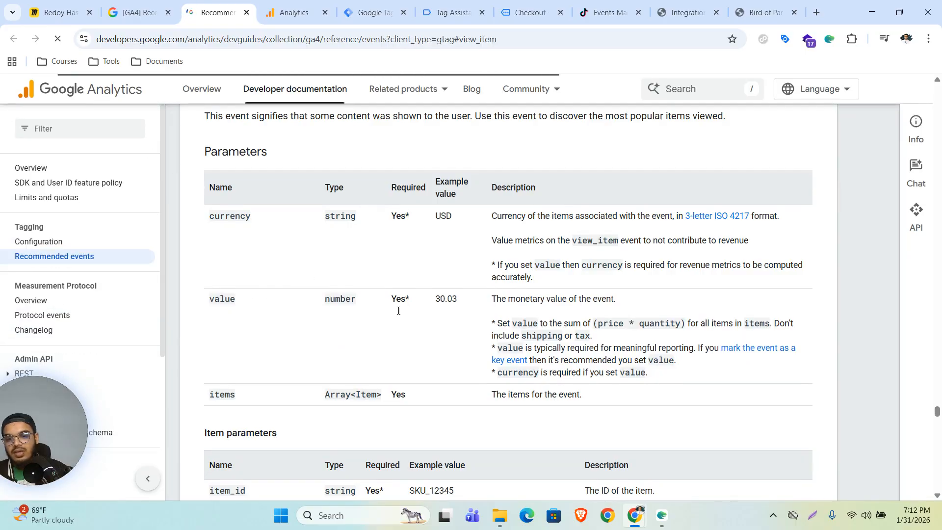
# Review the view_item parameters table, then go to Tag Manager's Variables list.
pyautogui.scroll(-3, 412, 414)
pyautogui.moveTo(378, 369); pyautogui.dragTo(210, 142)
pyautogui.scroll(5, 211, 142)
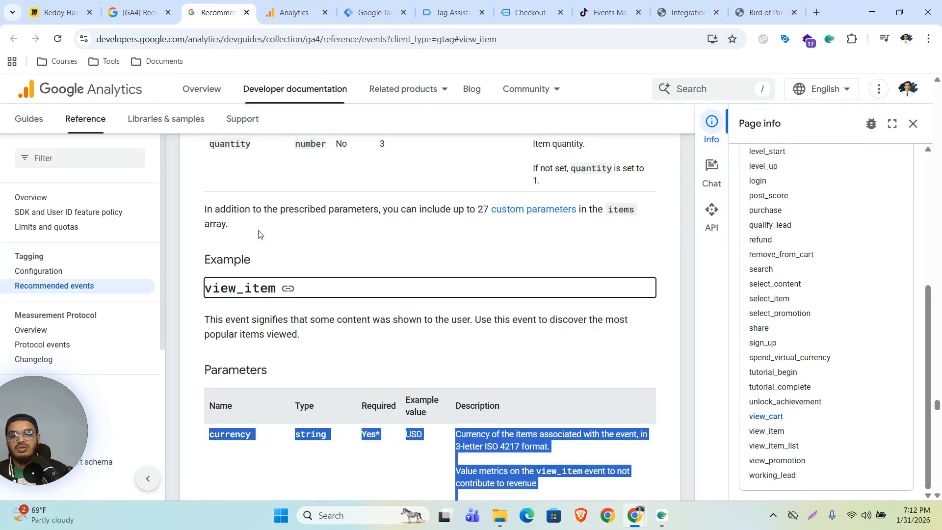
pyautogui.click(351, 381)
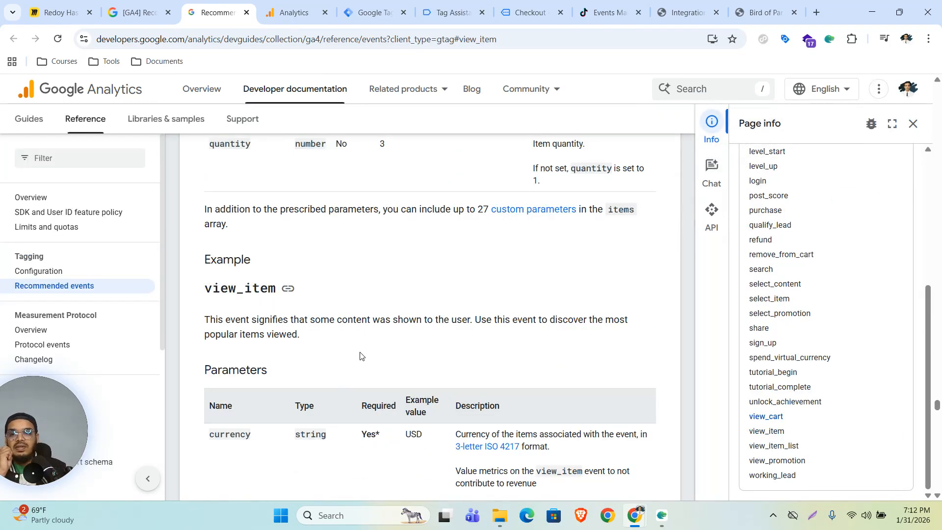
pyautogui.click(345, 5)
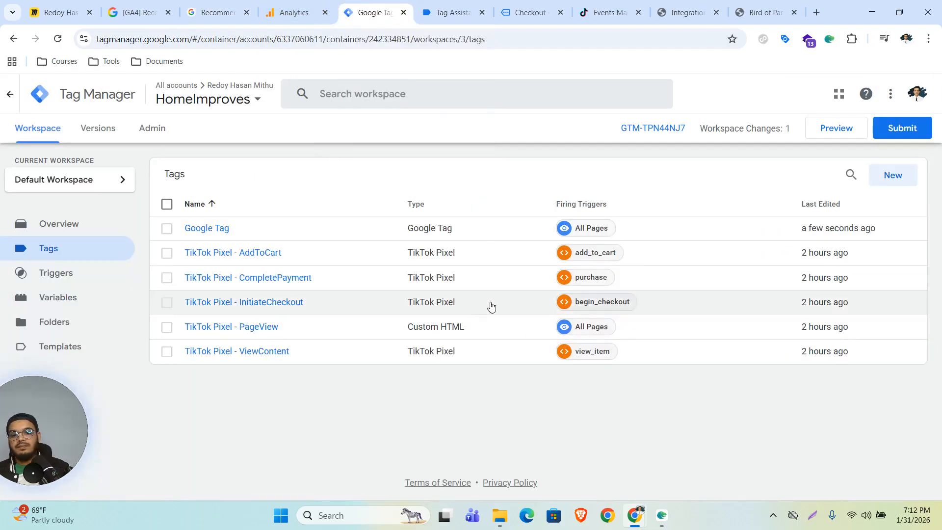
pyautogui.click(62, 298)
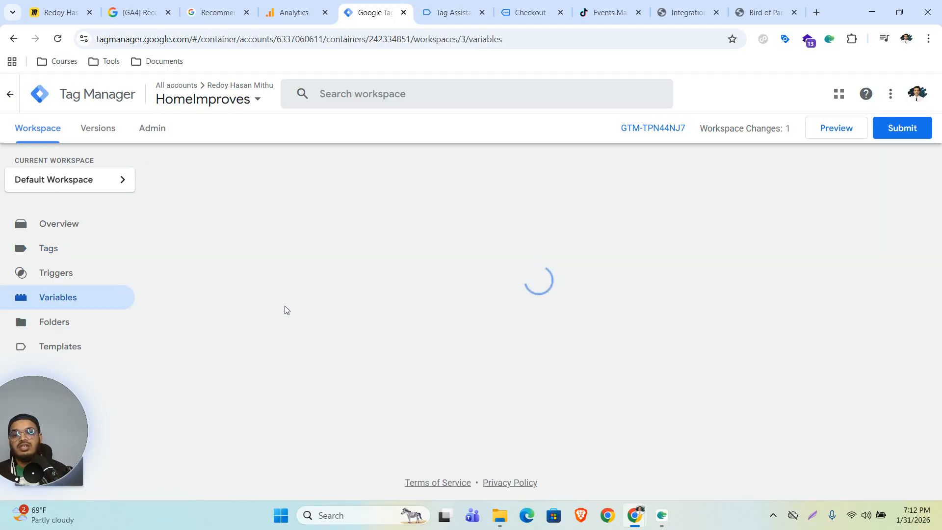
# Look over the dlv data layer variables and the triggers, ending on the Tags list.
pyautogui.scroll(-5, 408, 362)
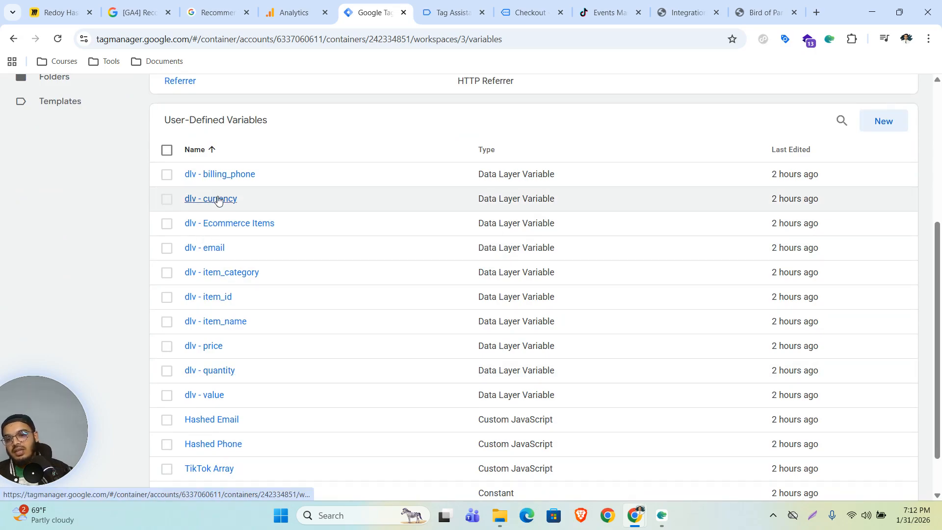
pyautogui.scroll(1, 255, 311)
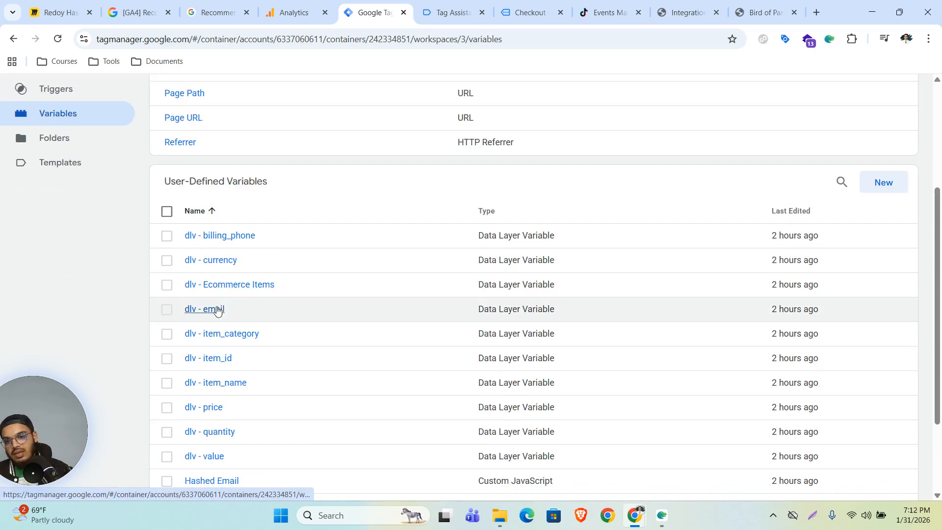
pyautogui.scroll(-1, 245, 431)
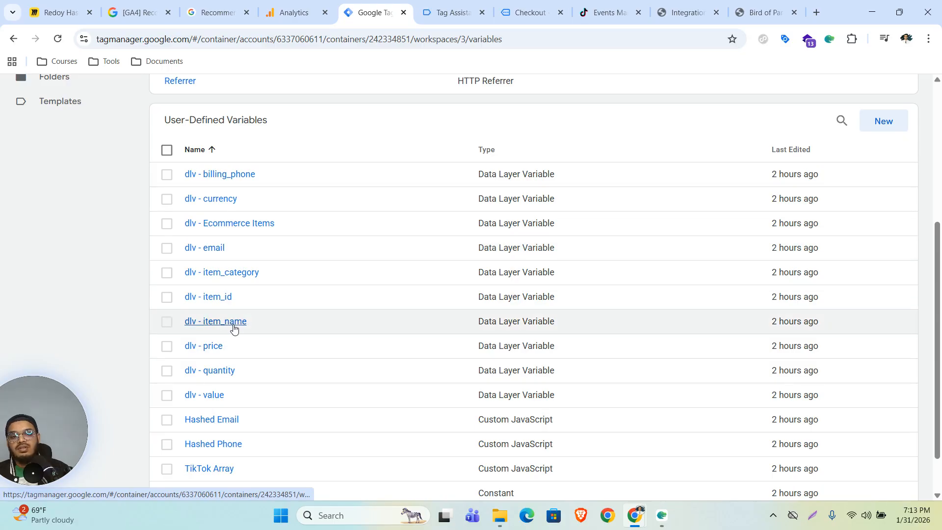
pyautogui.scroll(3, 80, 324)
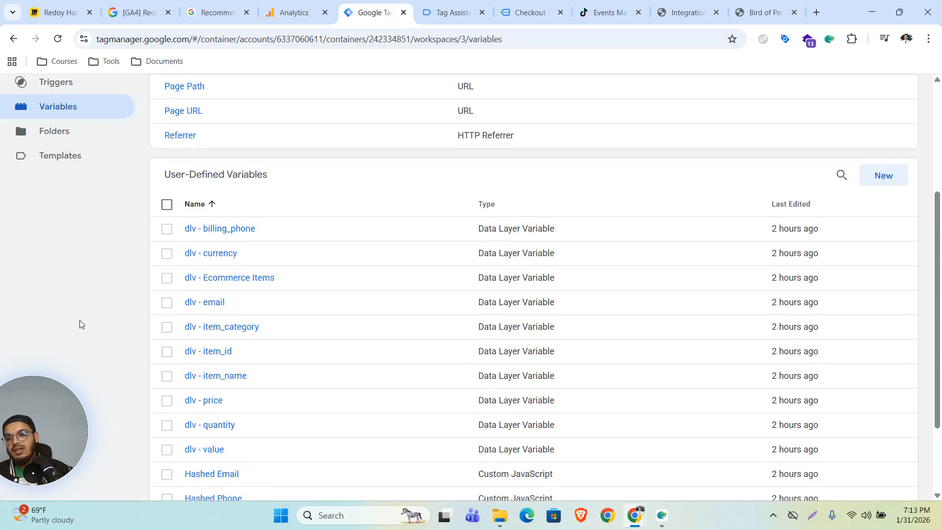
pyautogui.click(52, 212)
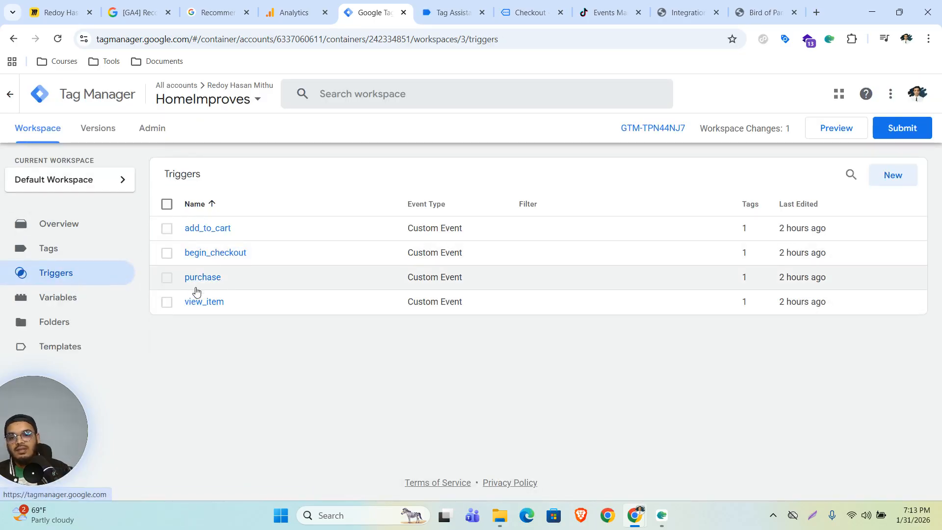
pyautogui.click(57, 254)
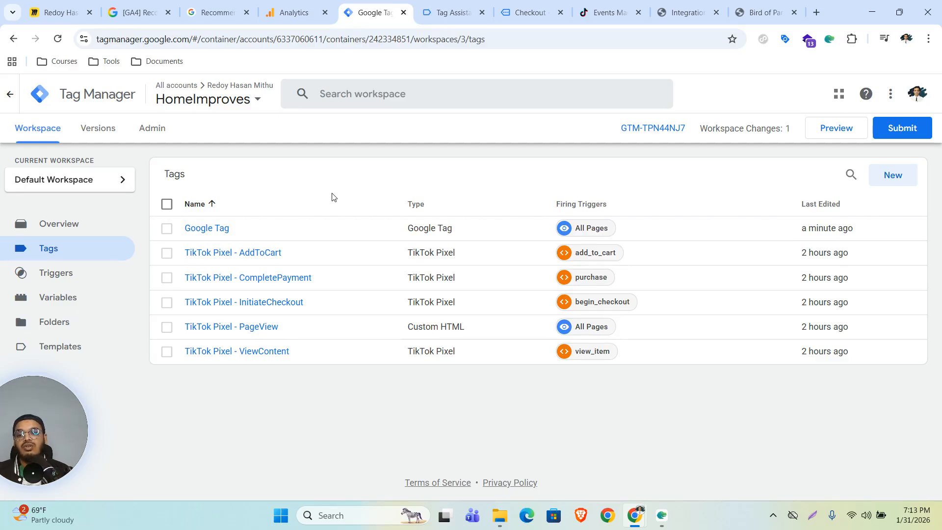
pyautogui.click(64, 296)
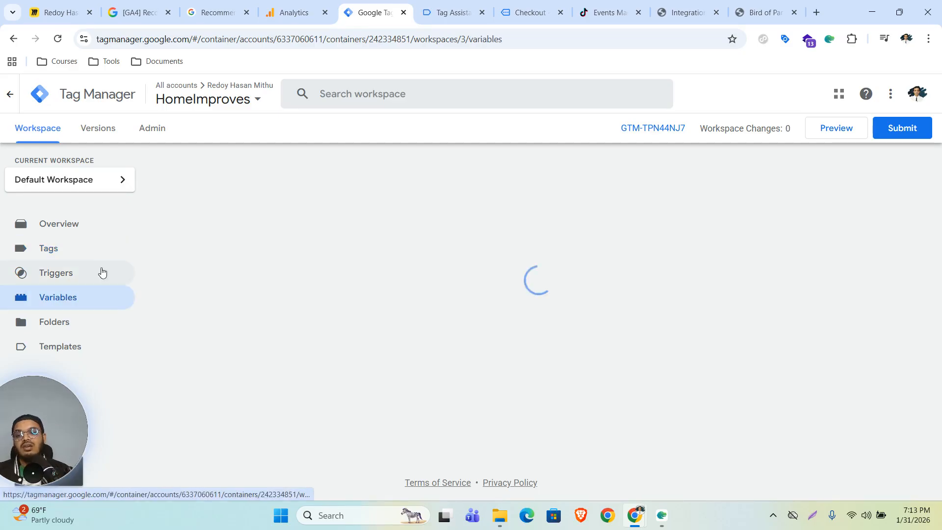
pyautogui.click(63, 251)
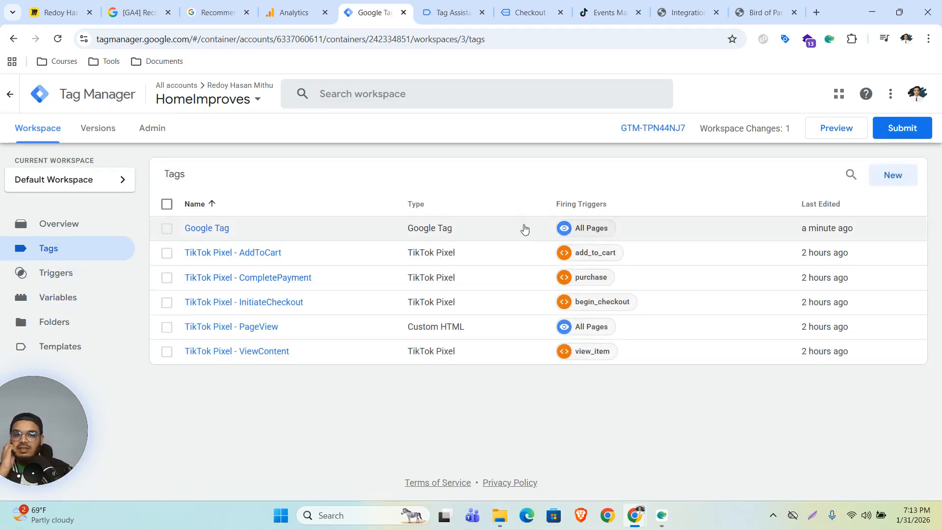
# Create a new tag of type Google Analytics: GA4 Event.
pyautogui.click(897, 178)
pyautogui.click(547, 216)
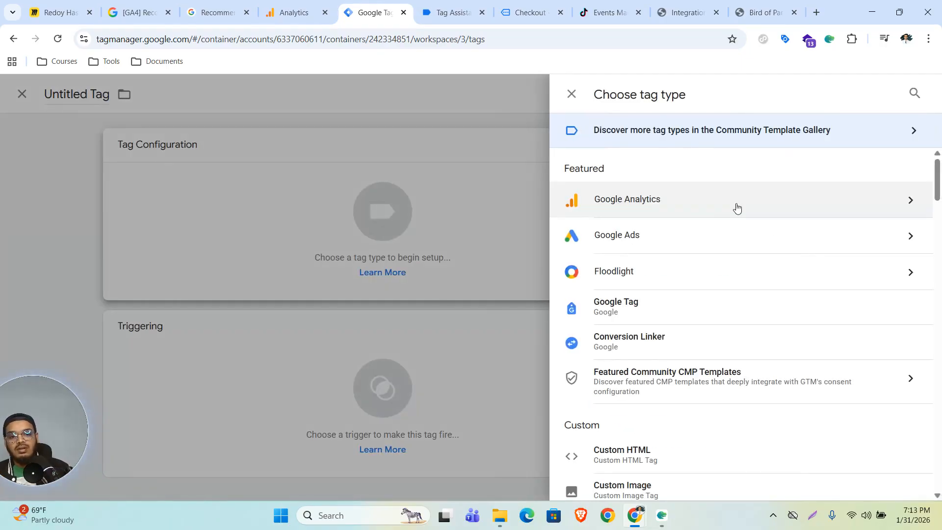
pyautogui.click(736, 207)
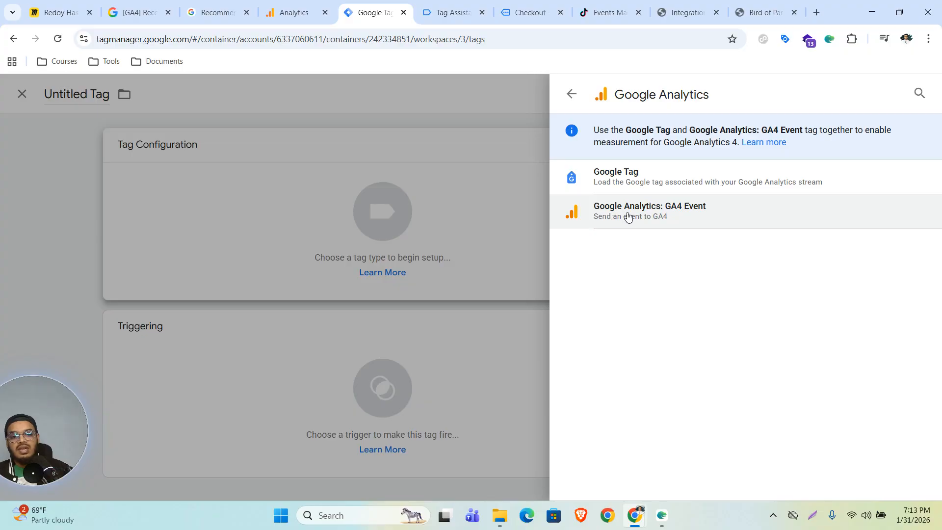
pyautogui.click(676, 218)
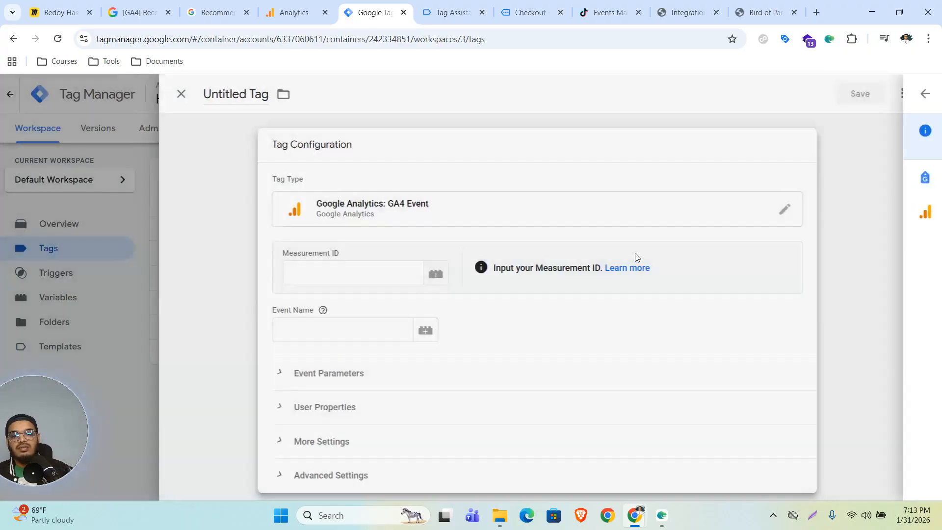
pyautogui.click(361, 277)
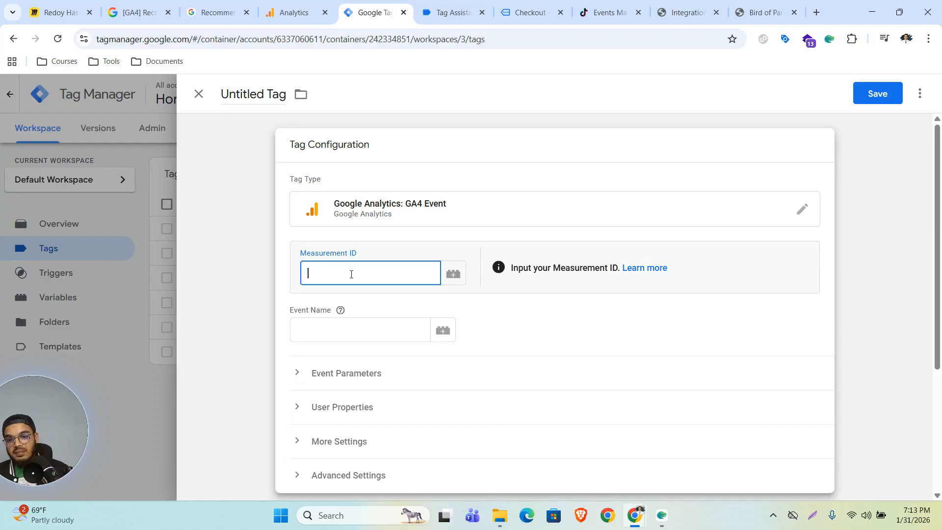
# Copy the homeimproves web stream's Measurement ID from Google Analytics.
pyautogui.click(281, 18)
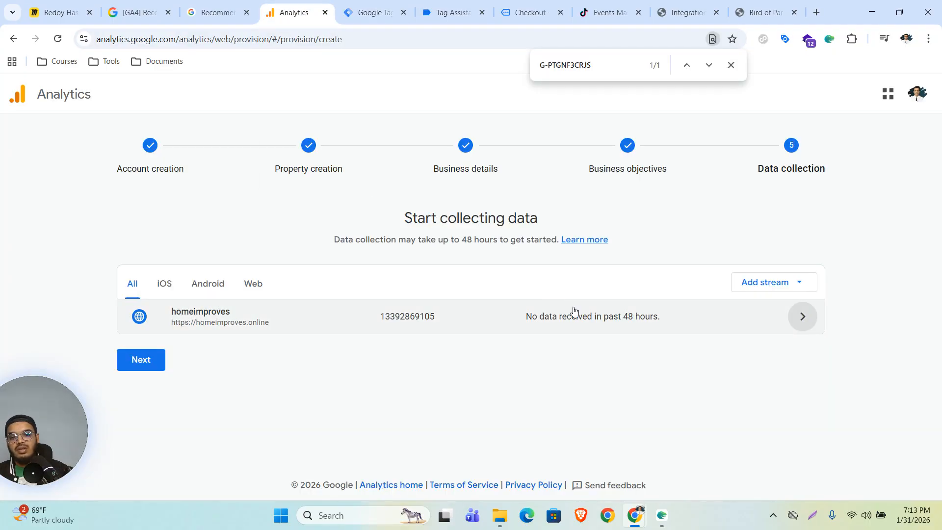
pyautogui.click(211, 315)
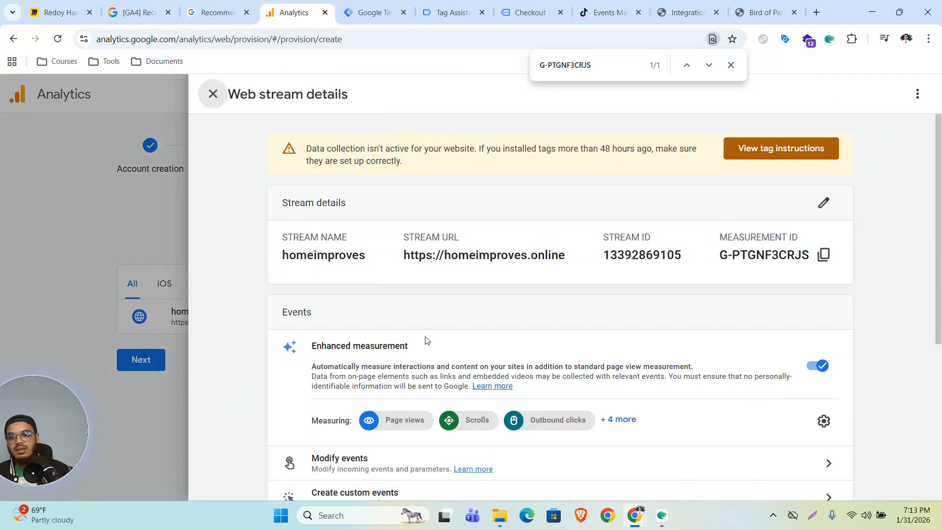
pyautogui.click(824, 255)
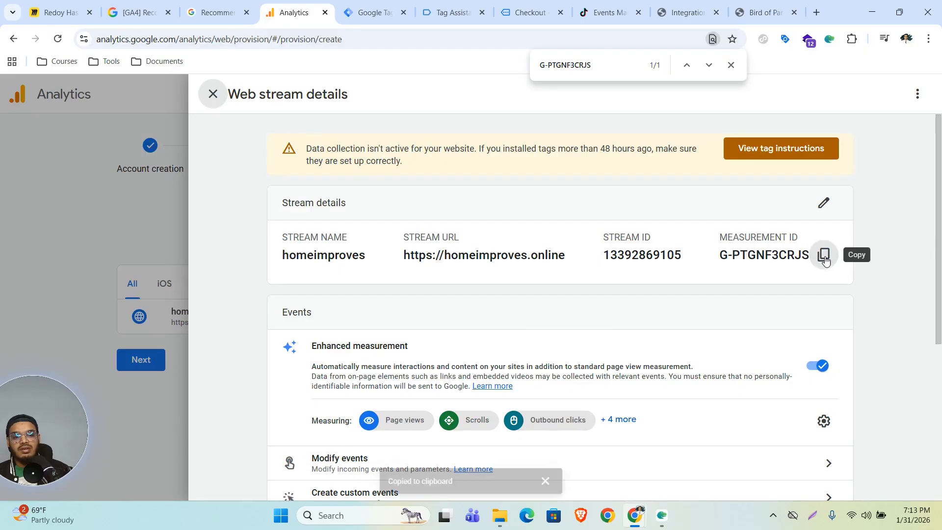
pyautogui.click(351, 4)
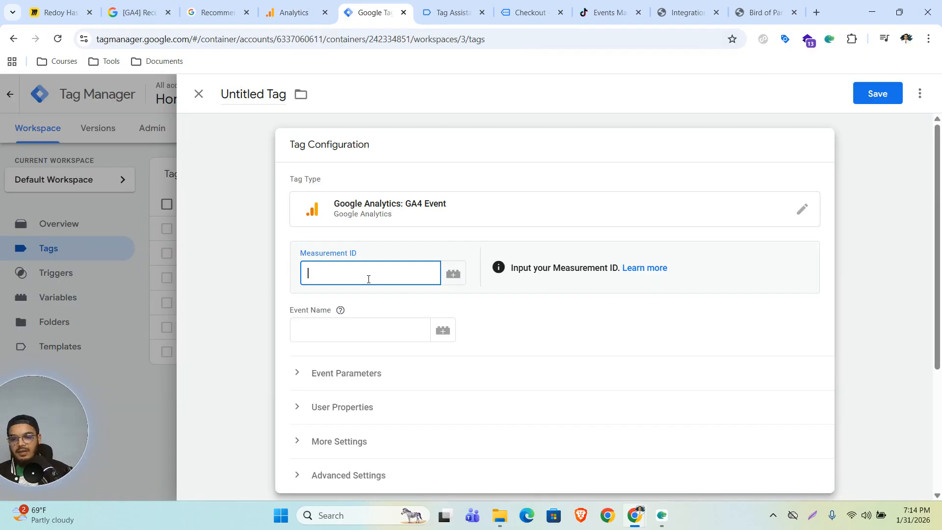
# Set Measurement ID G-PTGNF3CRJS and event name view_item, and expand Event Parameters.
pyautogui.hotkey('ctrl', 'v')
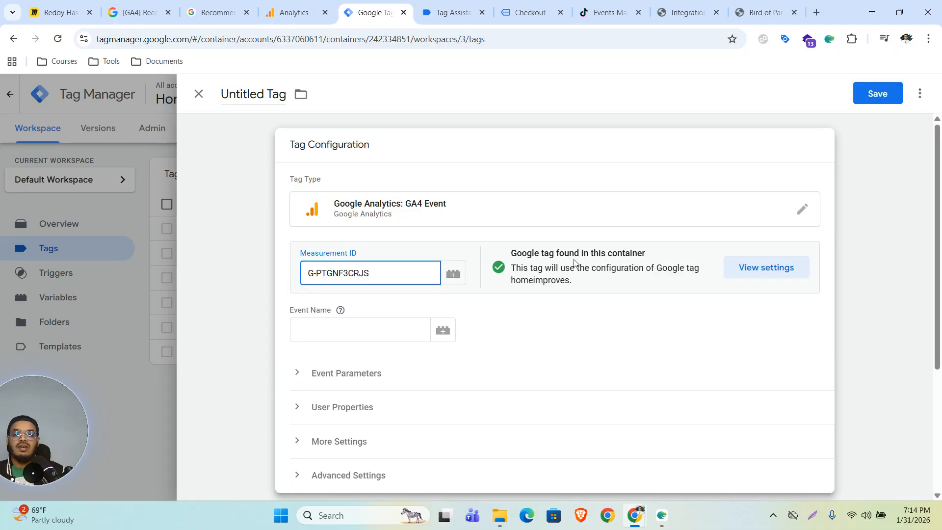
pyautogui.click(353, 331)
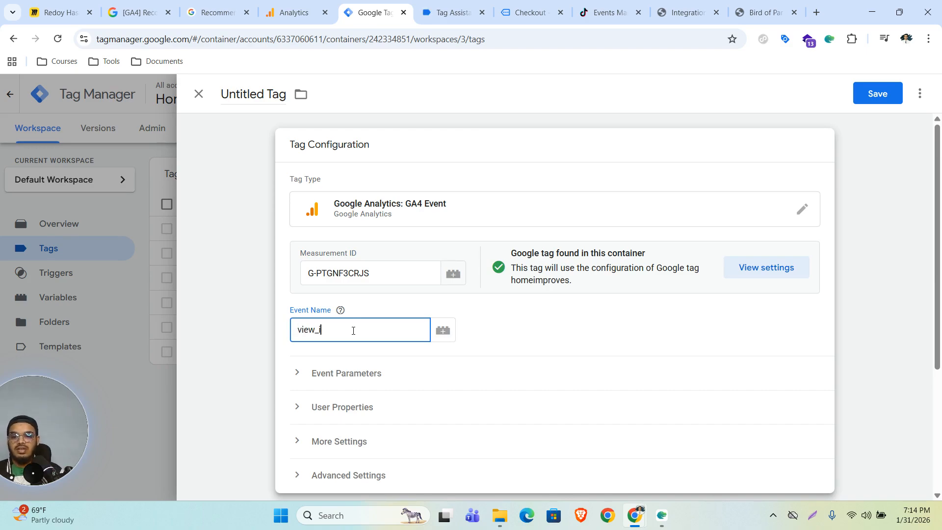
pyautogui.click(346, 377)
pyautogui.scroll(-3, 433, 401)
# Add event parameter rows named value, currency and items.
pyautogui.click(378, 342)
pyautogui.click(393, 351)
pyautogui.write('value')
pyautogui.click(368, 373)
pyautogui.click(373, 385)
pyautogui.write('c')
pyautogui.click(334, 484)
pyautogui.click(370, 406)
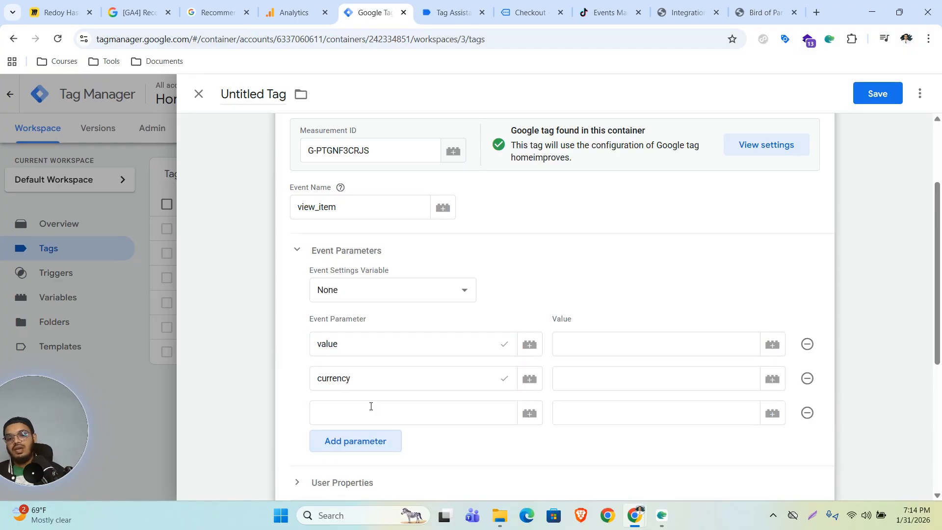
pyautogui.click(371, 406)
pyautogui.write('items')
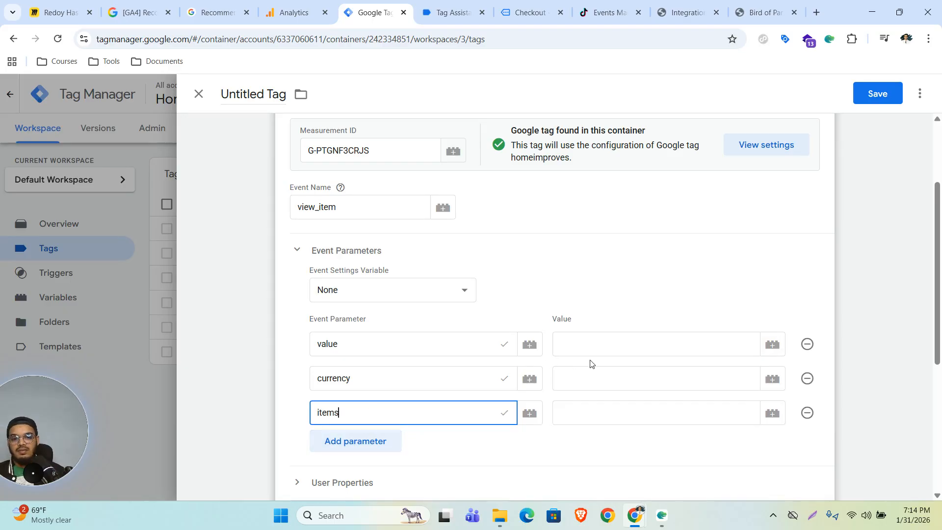
# Map value, currency and items to dlv - price, dlv - currency and dlv - Ecommerce Items.
pyautogui.click(602, 347)
pyautogui.write('{{dlv')
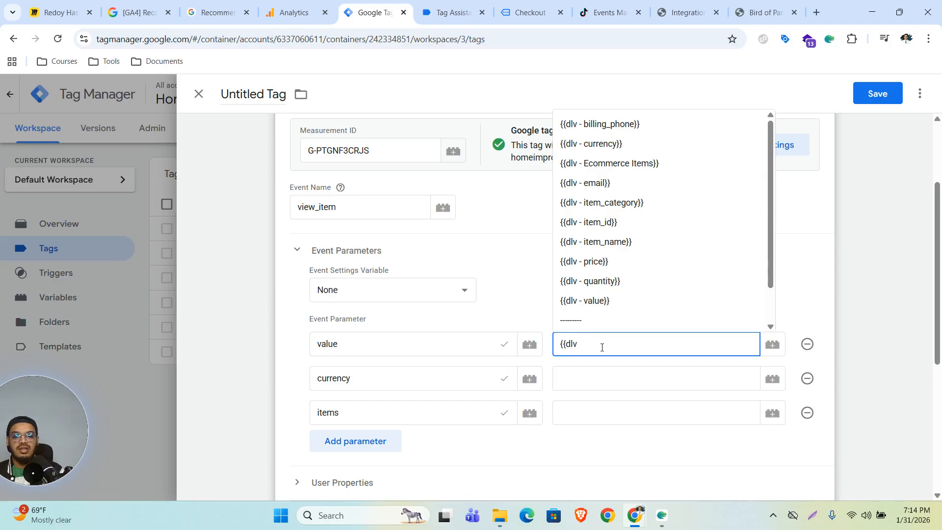
pyautogui.click(606, 262)
pyautogui.click(615, 378)
pyautogui.write('{{')
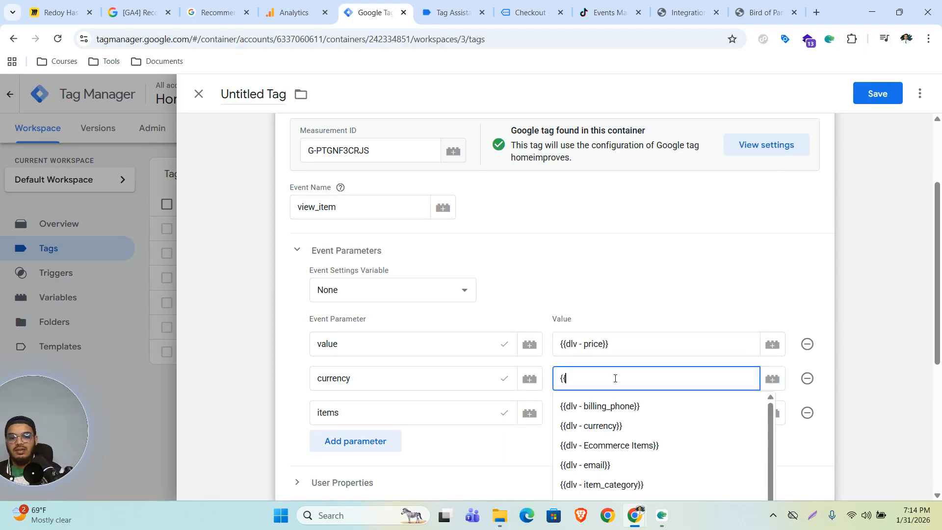
pyautogui.click(623, 424)
pyautogui.click(630, 419)
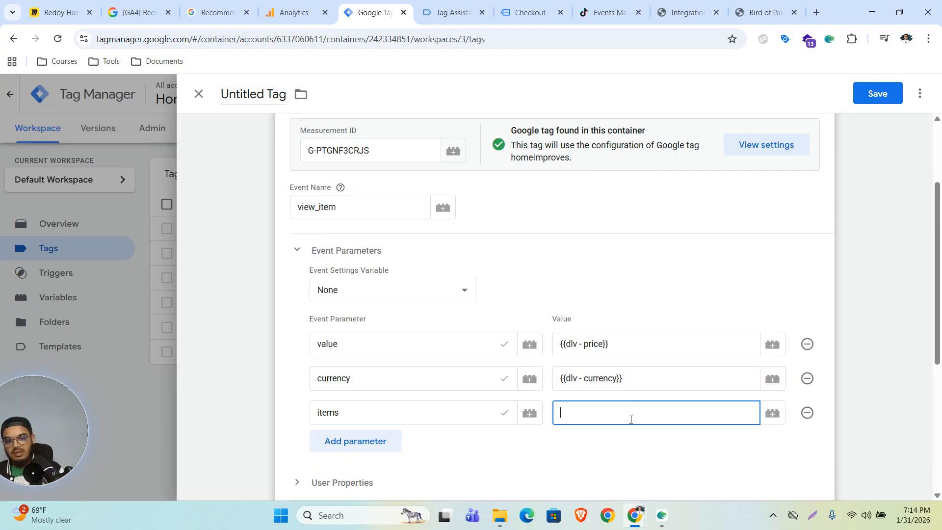
pyautogui.write('{{items')
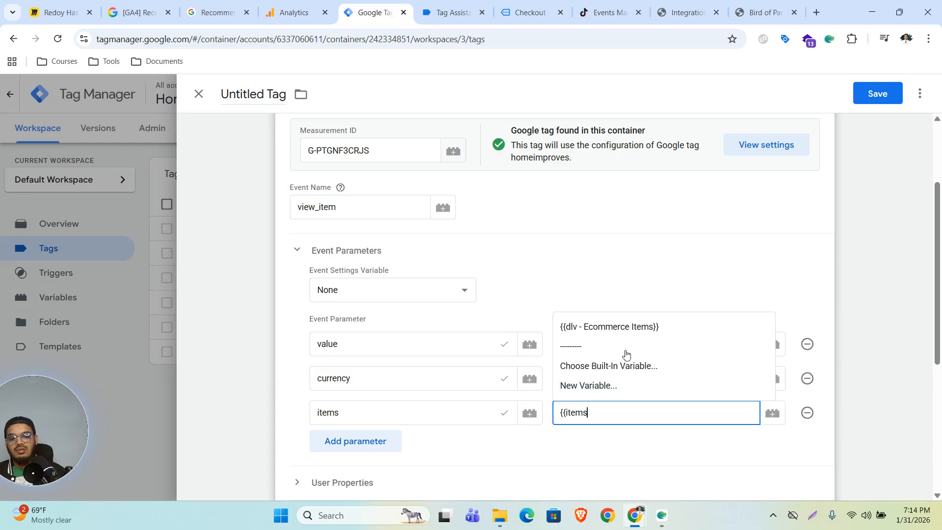
pyautogui.click(623, 326)
pyautogui.scroll(-2, 579, 363)
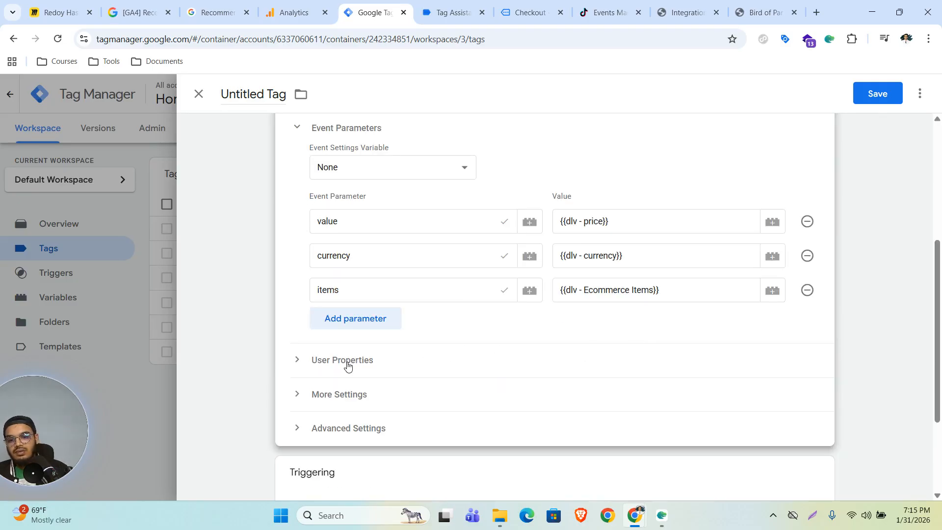
pyautogui.scroll(-3, 445, 257)
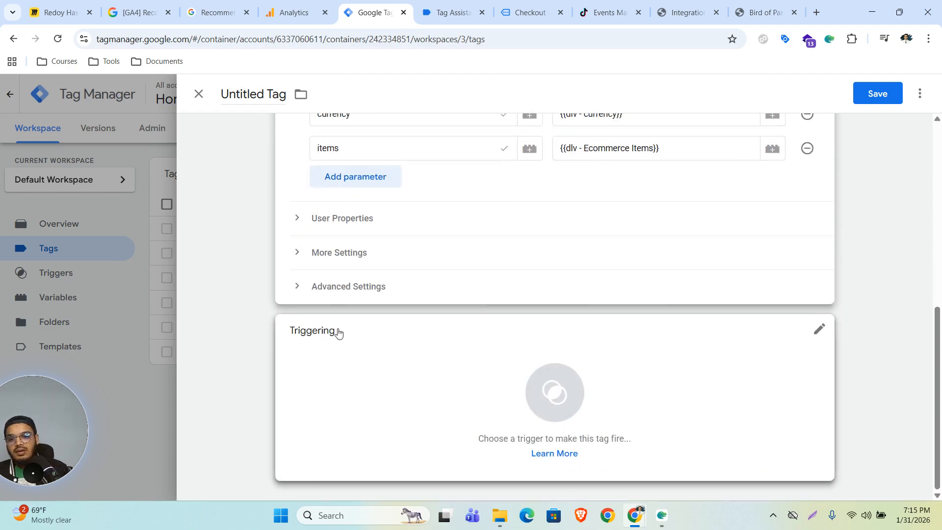
# Make the tag fire once per page on the view_item trigger.
pyautogui.click(362, 287)
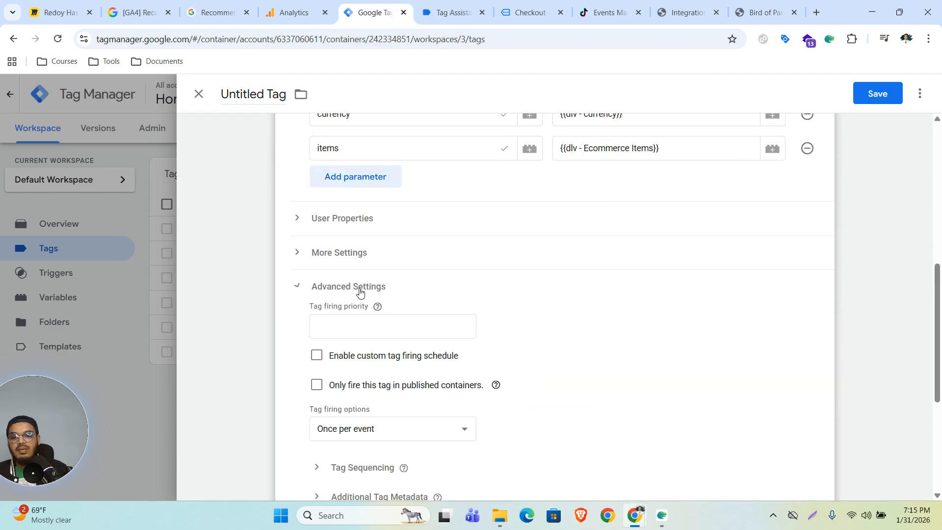
pyautogui.scroll(-5, 563, 318)
pyautogui.click(399, 187)
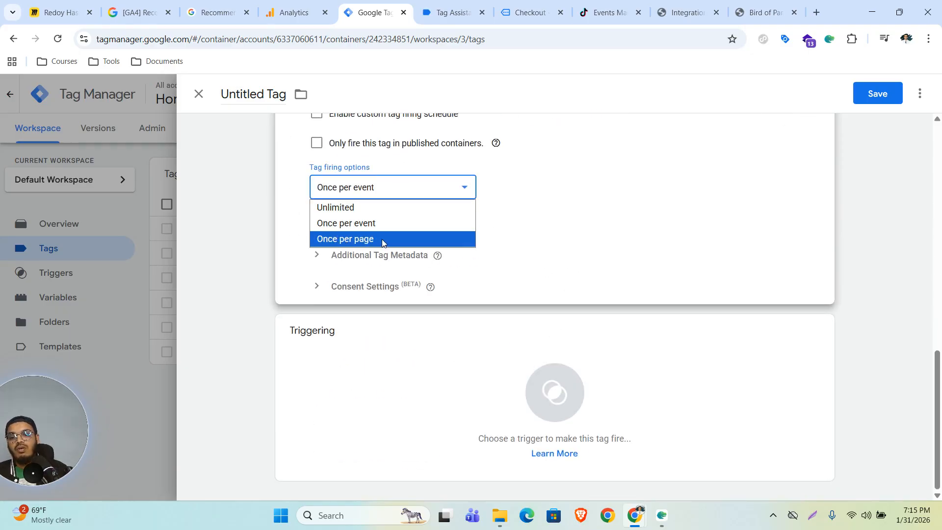
pyautogui.click(375, 239)
pyautogui.click(548, 403)
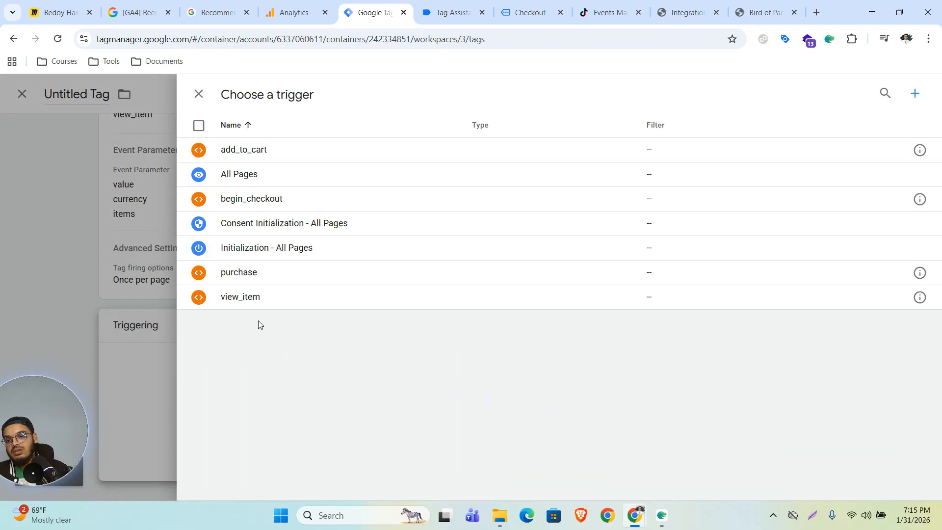
pyautogui.click(243, 300)
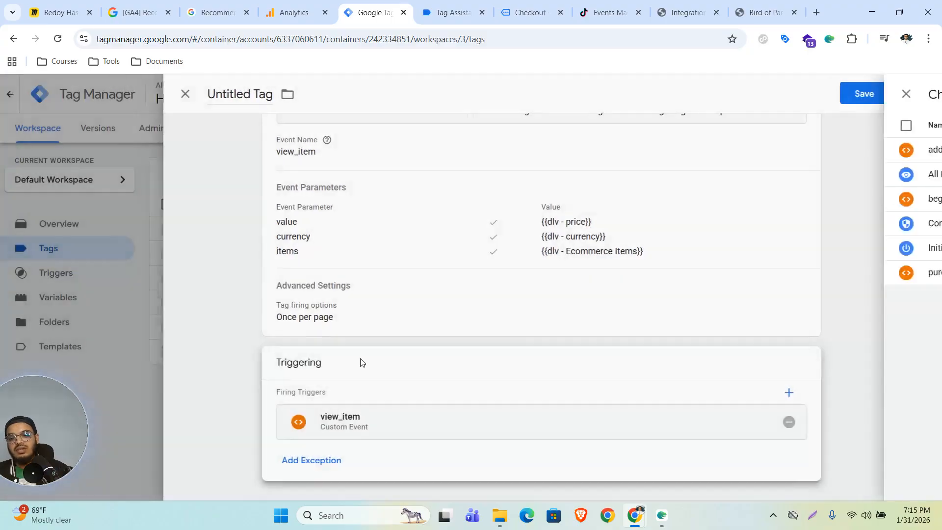
# Save the tag under the name 'GA4 - View Item'.
pyautogui.click(877, 93)
pyautogui.click(490, 248)
pyautogui.moveTo(490, 248); pyautogui.dragTo(353, 246)
pyautogui.write('G')
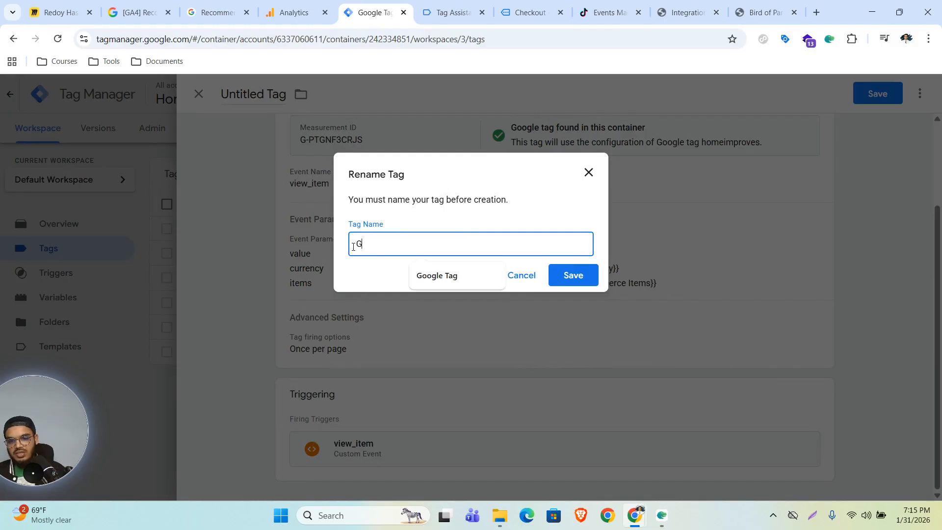
pyautogui.write('A4 -')
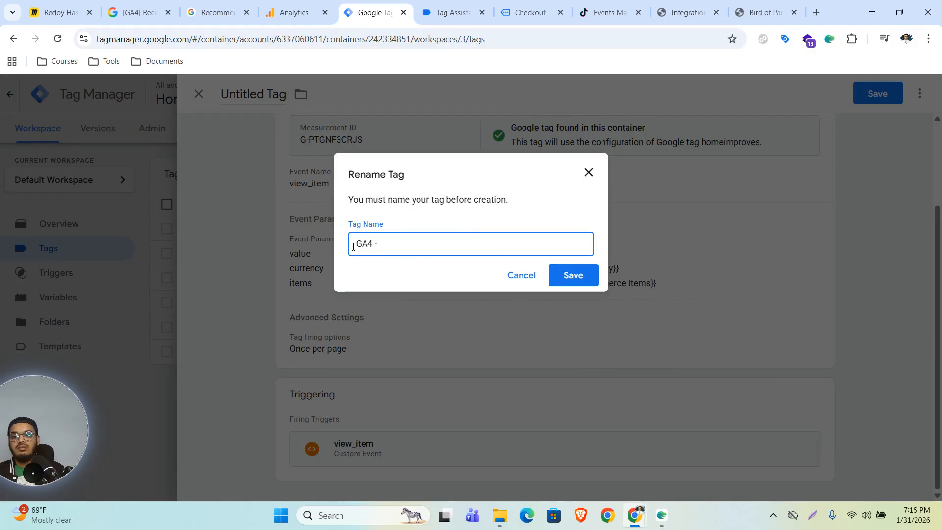
pyautogui.write(' View Item')
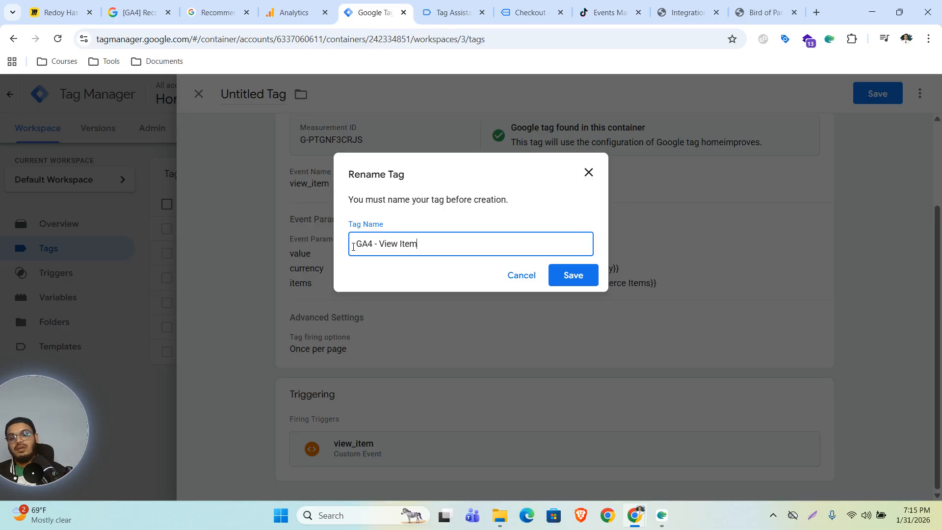
pyautogui.click(574, 277)
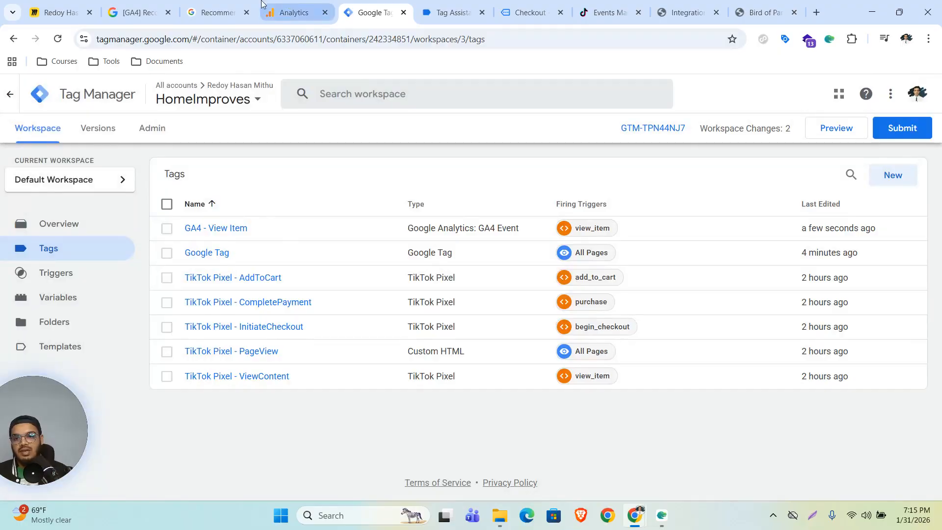
# Open the add_to_cart event reference in a new tab, closing the older docs page.
pyautogui.click(140, 13)
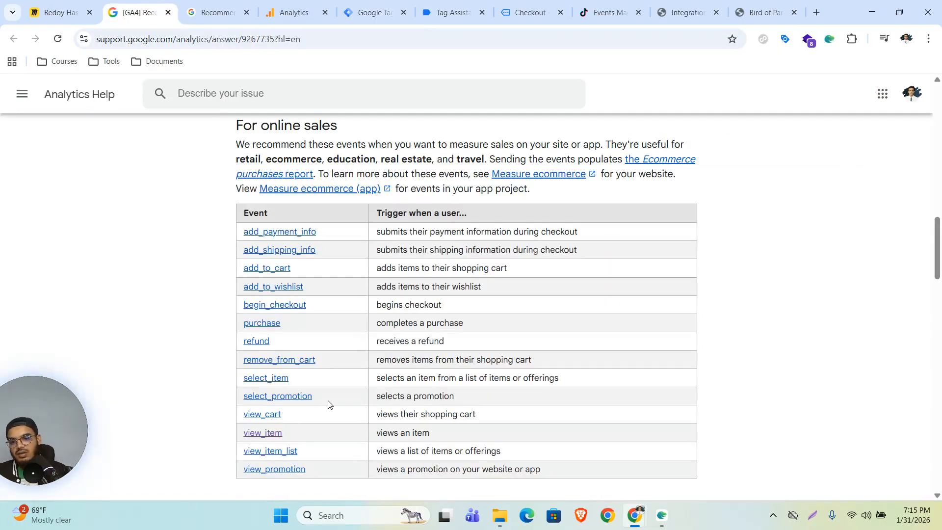
pyautogui.rightClick(270, 268)
pyautogui.click(300, 278)
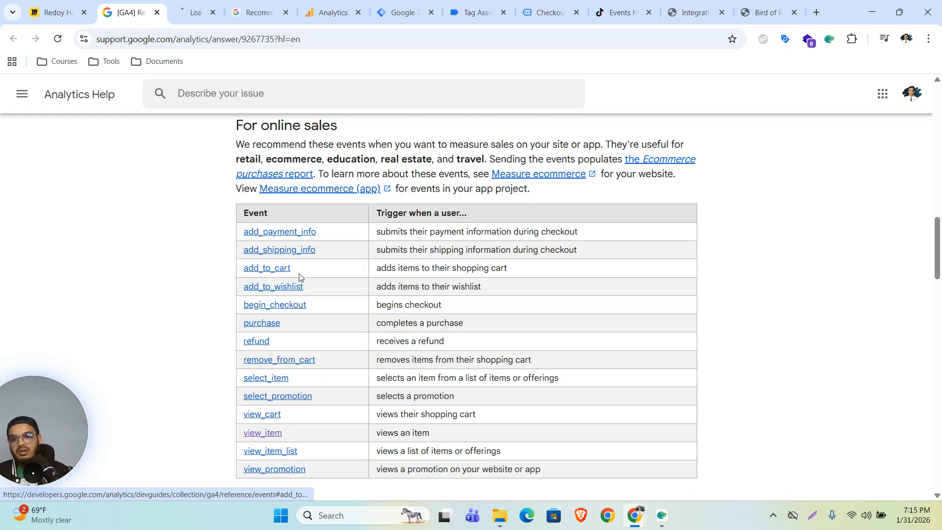
pyautogui.click(286, 13)
pyautogui.click(209, 4)
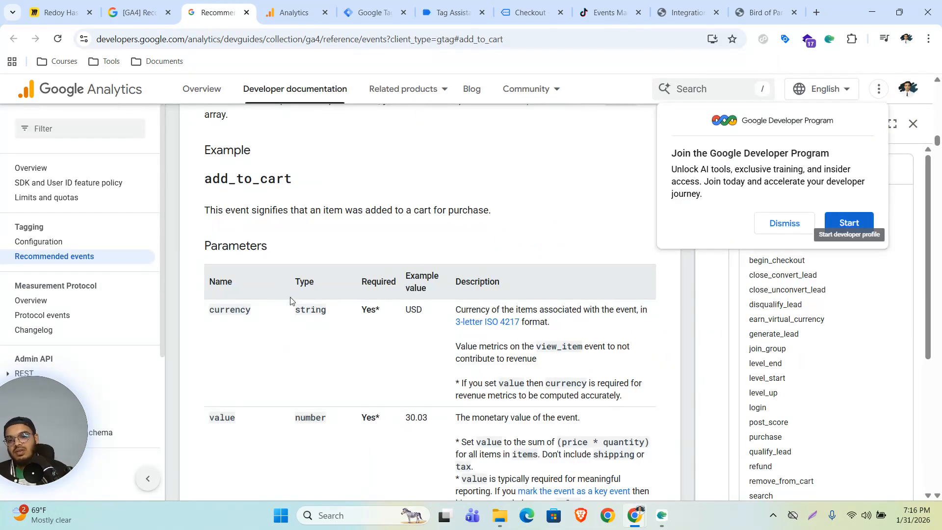
# Review the add_to_cart parameters, then reopen the GA4 - View Item tag in Tag Manager.
pyautogui.scroll(-3, 276, 302)
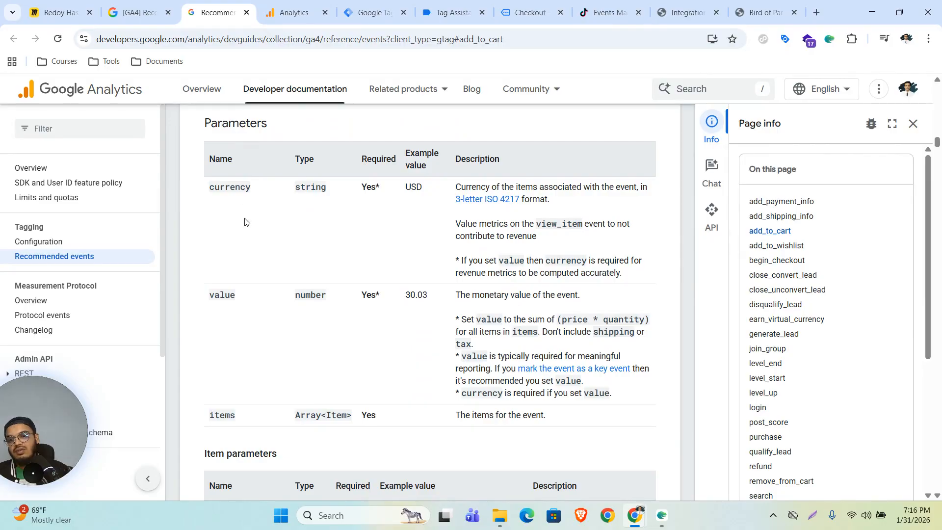
pyautogui.scroll(3, 235, 185)
pyautogui.scroll(-2, 263, 309)
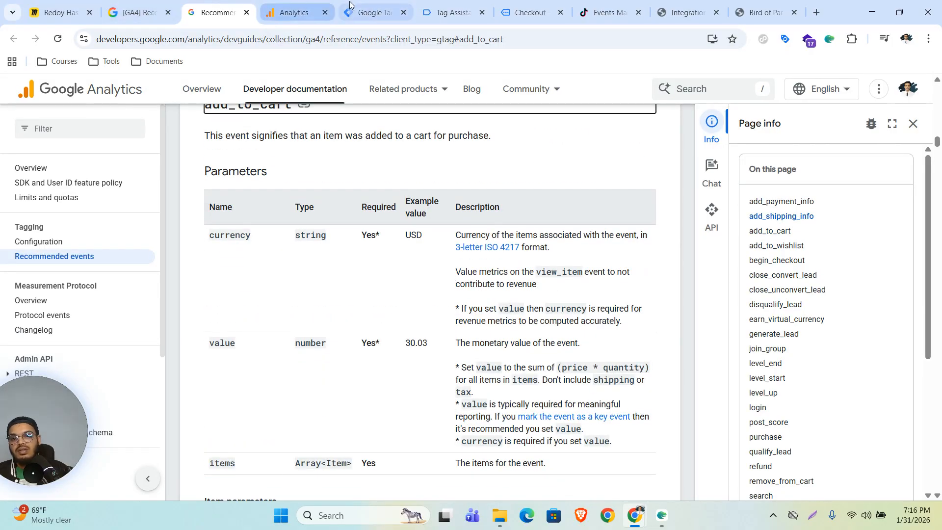
pyautogui.click(375, 12)
pyautogui.click(206, 228)
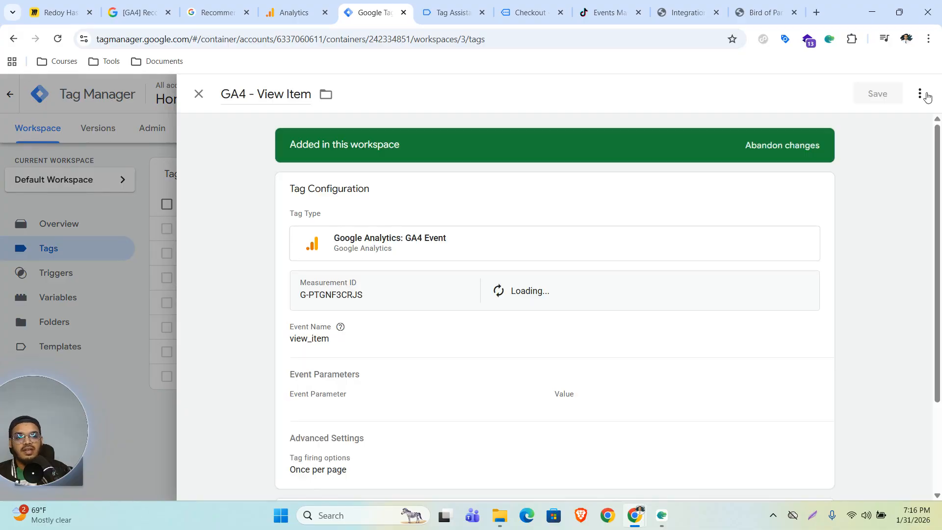
# Copy the GA4 - View Item tag and rename the copy 'GA4 - Add To Cart'.
pyautogui.click(920, 94)
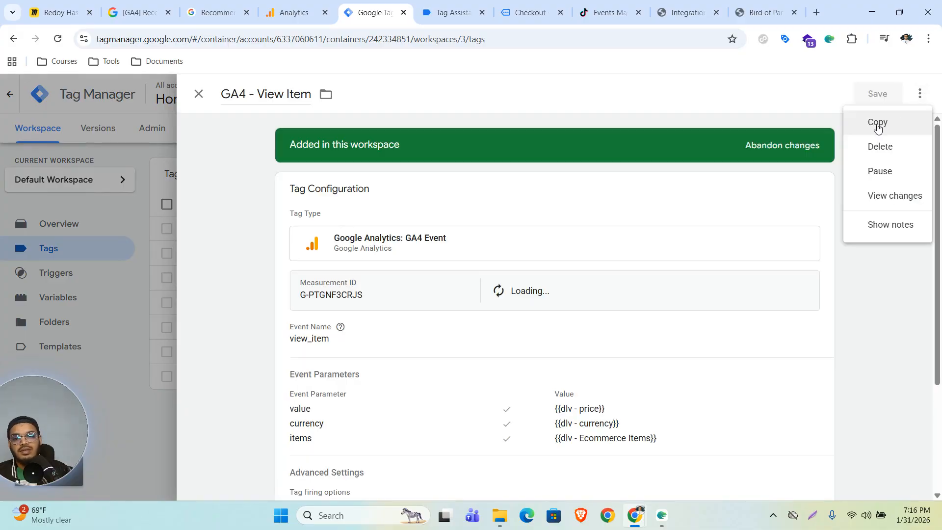
pyautogui.click(876, 121)
pyautogui.click(270, 87)
pyautogui.press('BackSpace')
pyautogui.press('BackSpace')
pyautogui.press('BackSpace')
pyautogui.press('BackSpace')
pyautogui.press('BackSpace')
pyautogui.press('BackSpace')
pyautogui.press('BackSpace')
pyautogui.press('BackSpace')
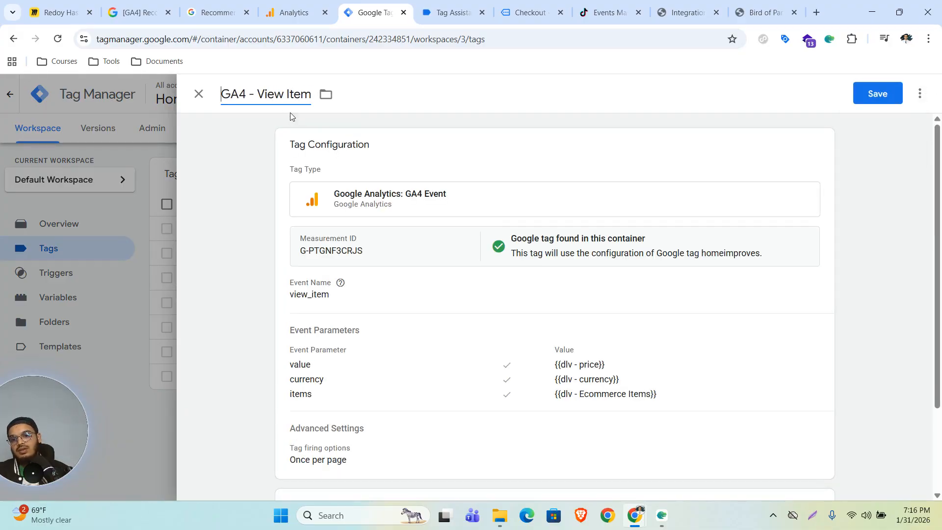
pyautogui.moveTo(265, 95); pyautogui.dragTo(423, 160)
pyautogui.write('Add')
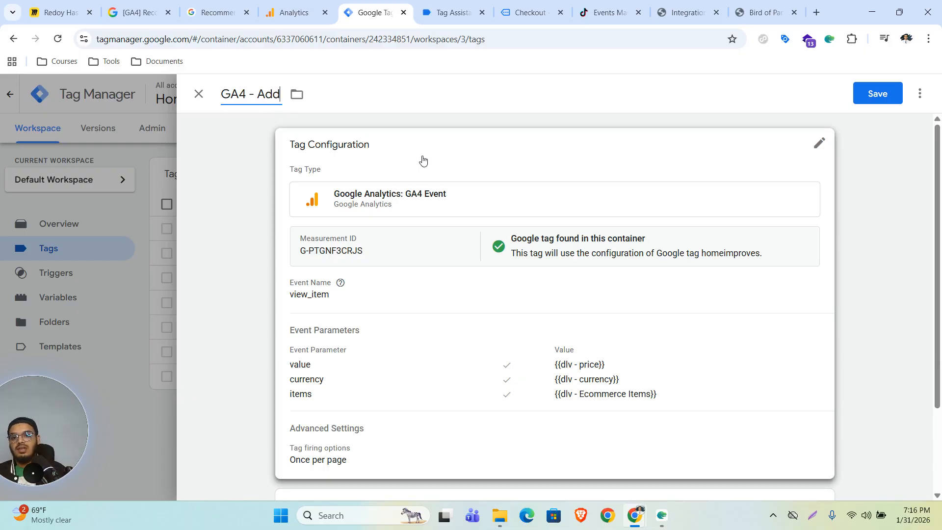
pyautogui.write(' To Cart')
# Change the copied tag's event name from view_item to add_to_cart.
pyautogui.click(417, 315)
pyautogui.click(356, 325)
pyautogui.doubleClick(368, 320)
pyautogui.write('add_to_cart')
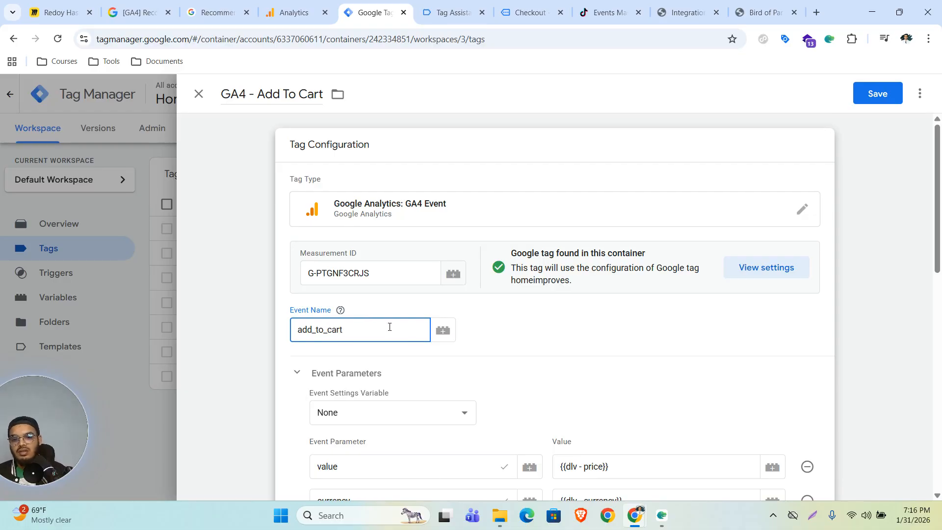
pyautogui.click(543, 328)
# Set the tag firing option to Once per event.
pyautogui.scroll(-4, 542, 373)
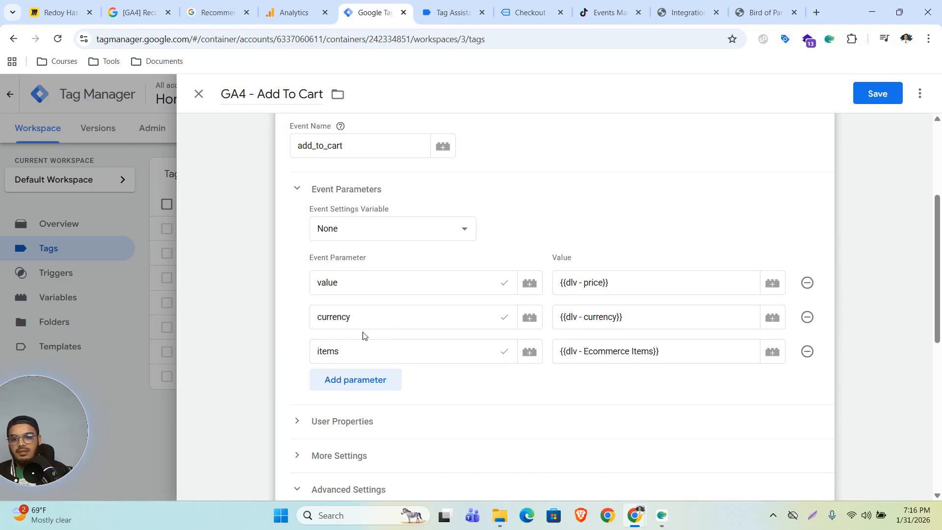
pyautogui.scroll(-6, 525, 356)
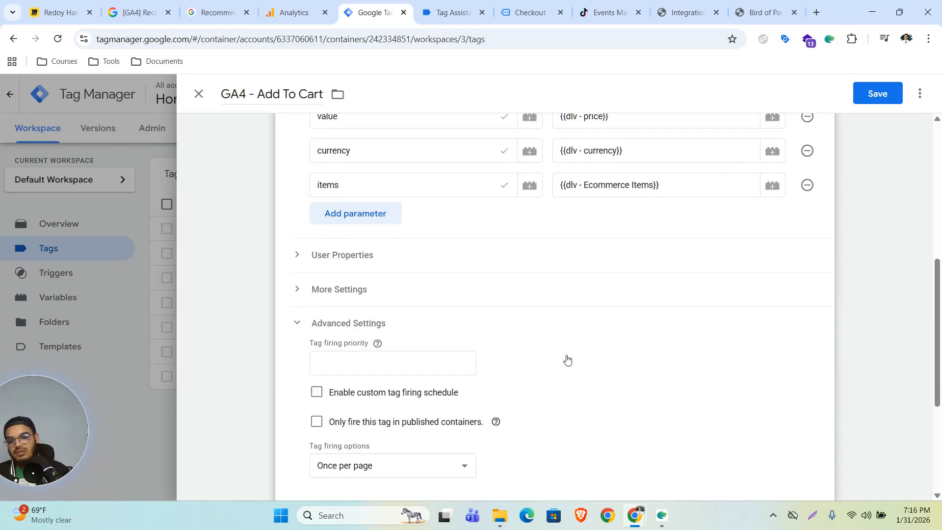
pyautogui.click(396, 335)
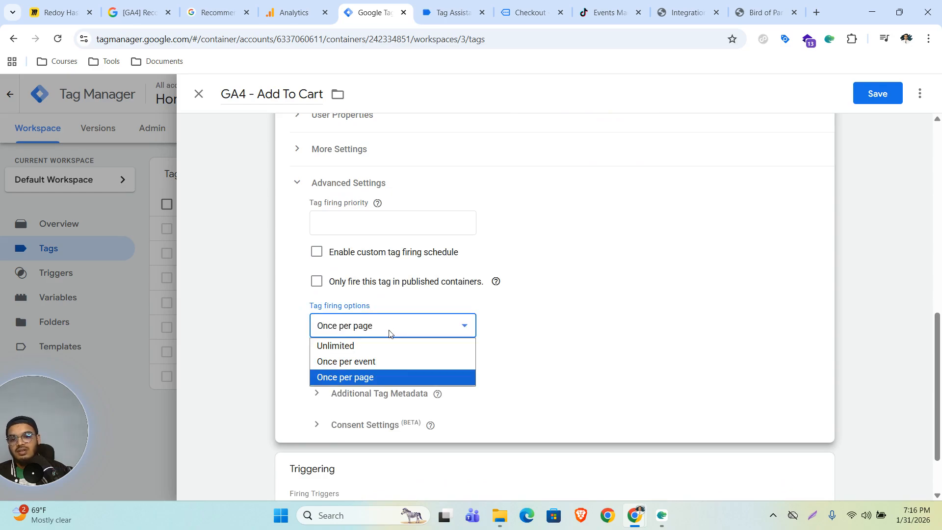
pyautogui.click(358, 363)
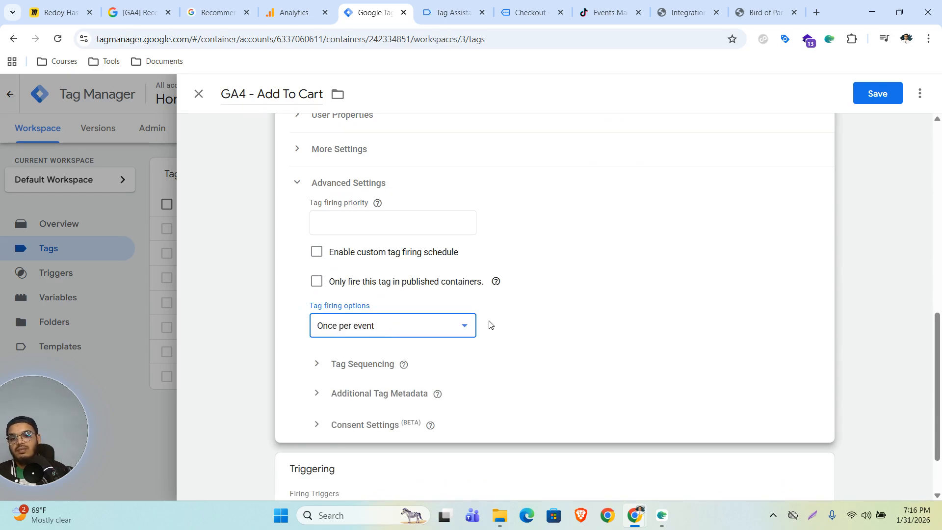
# Replace the view_item trigger with add_to_cart and save the tag.
pyautogui.scroll(-2, 471, 343)
pyautogui.click(818, 395)
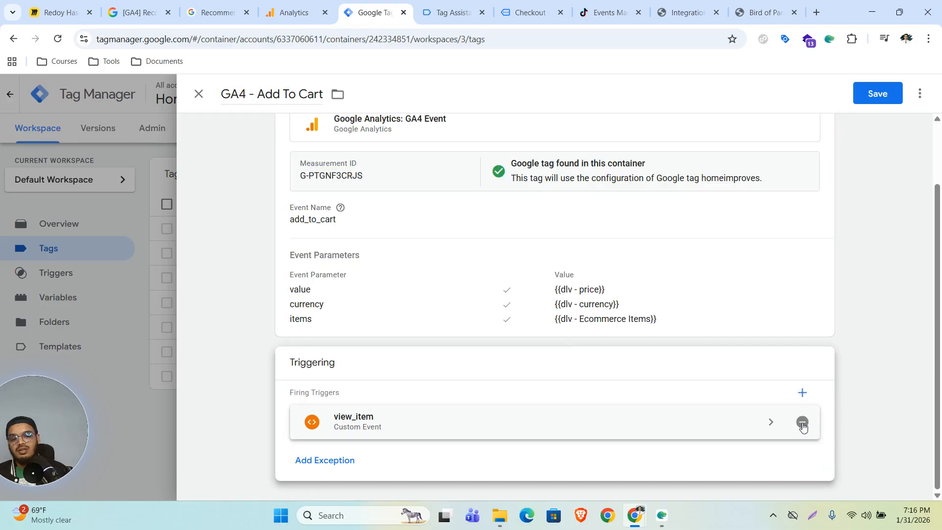
pyautogui.click(803, 423)
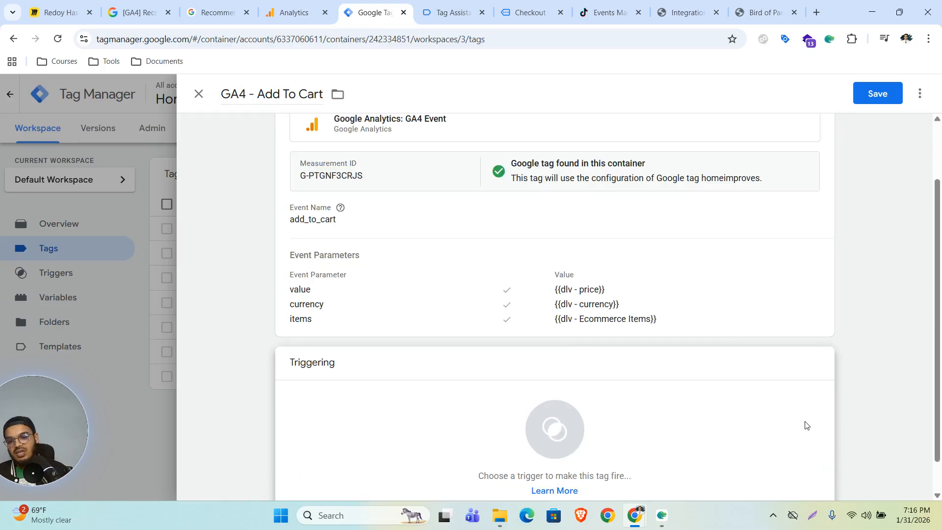
pyautogui.click(611, 427)
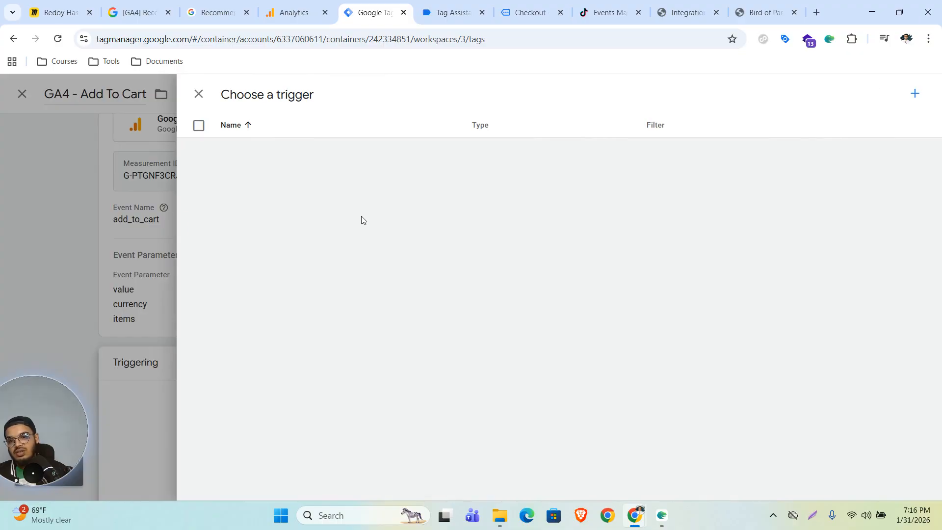
pyautogui.click(263, 148)
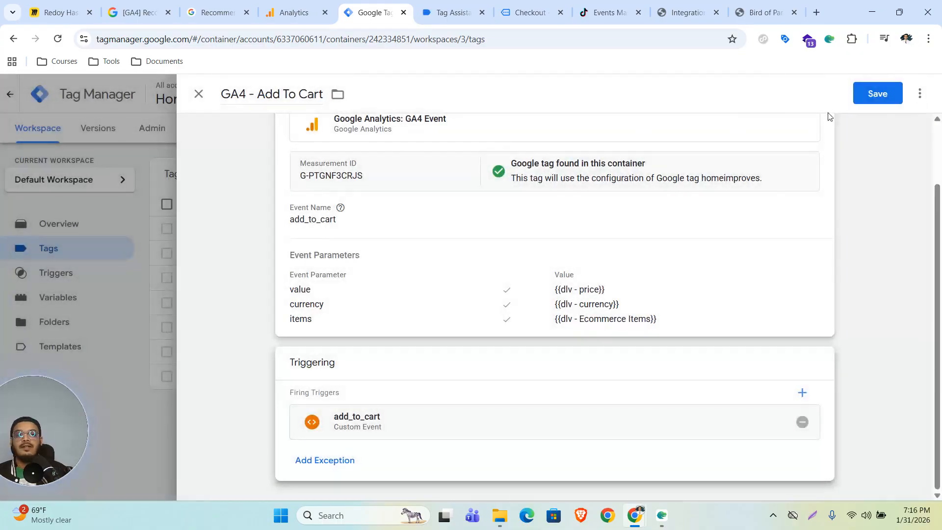
pyautogui.click(871, 95)
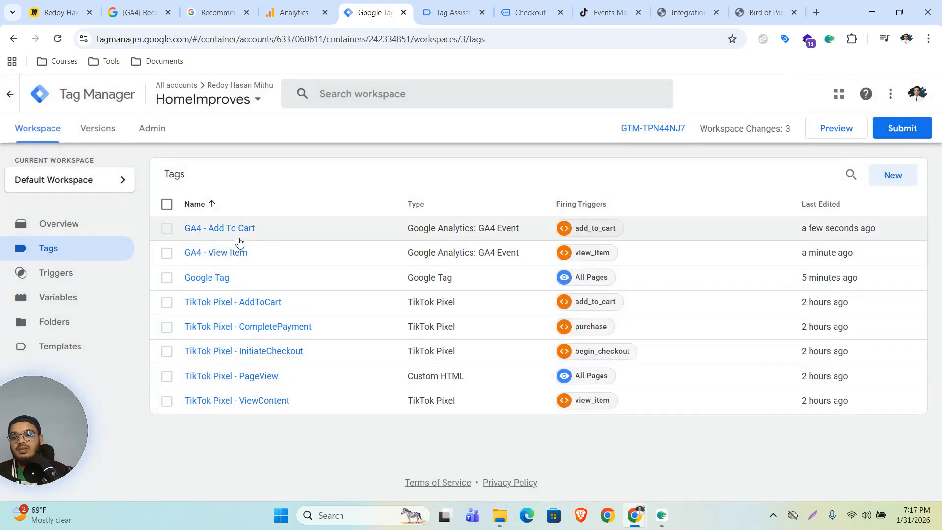
# Open the begin_checkout event reference from the GA4 recommended events page in a new tab.
pyautogui.click(294, 12)
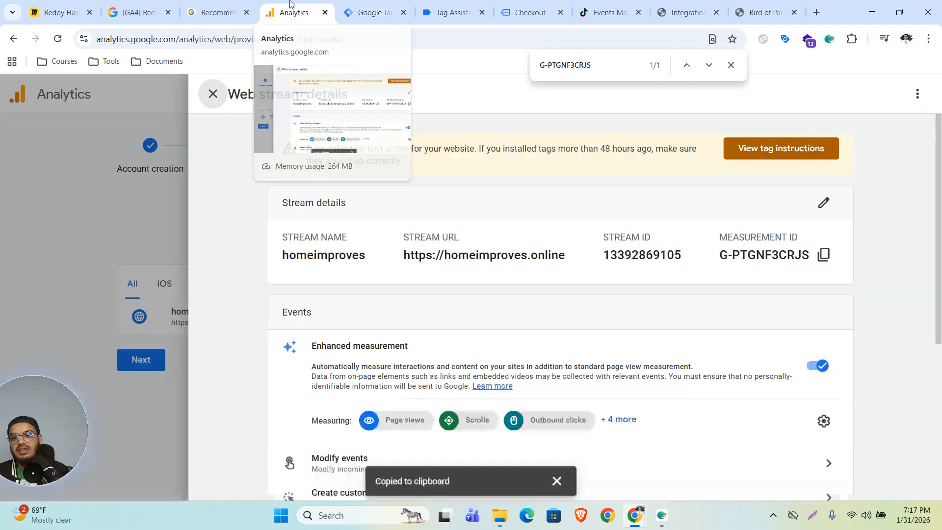
pyautogui.click(202, 10)
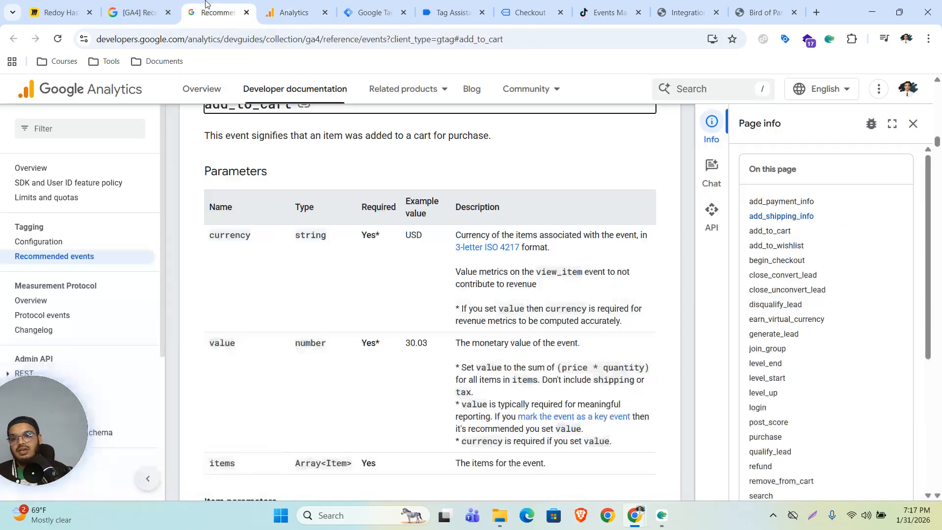
pyautogui.click(246, 12)
pyautogui.click(162, 10)
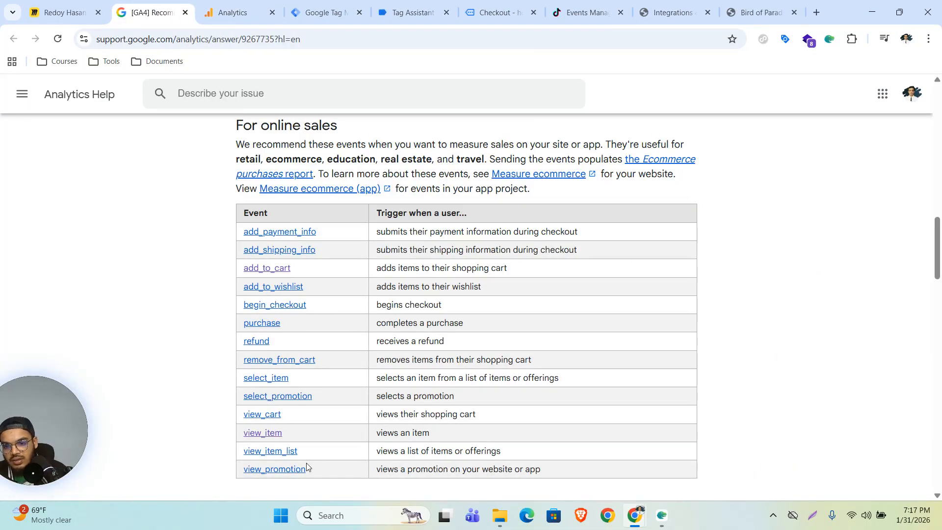
pyautogui.rightClick(312, 316)
pyautogui.click(316, 322)
pyautogui.hotkey('ctrl', 'Tab')
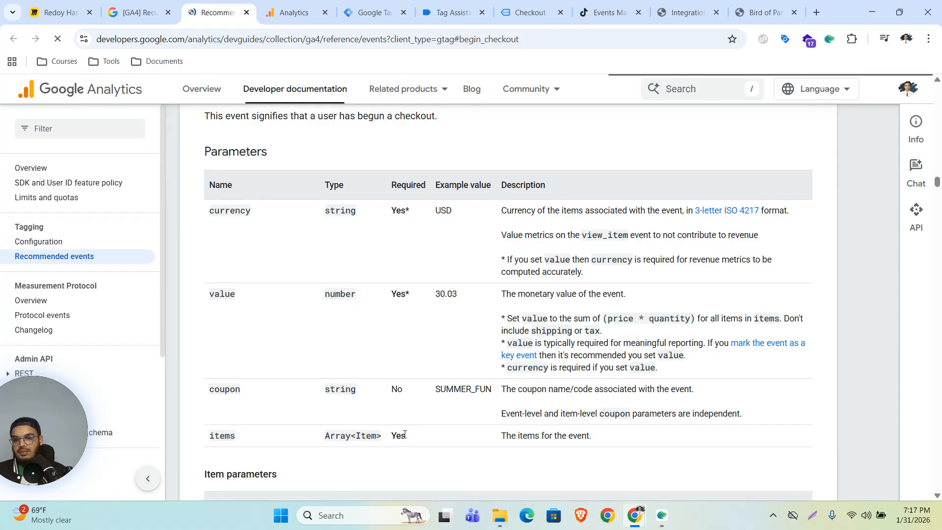
# Review the begin_checkout parameter table, then return to the Tag Manager tags list.
pyautogui.scroll(-4, 373, 403)
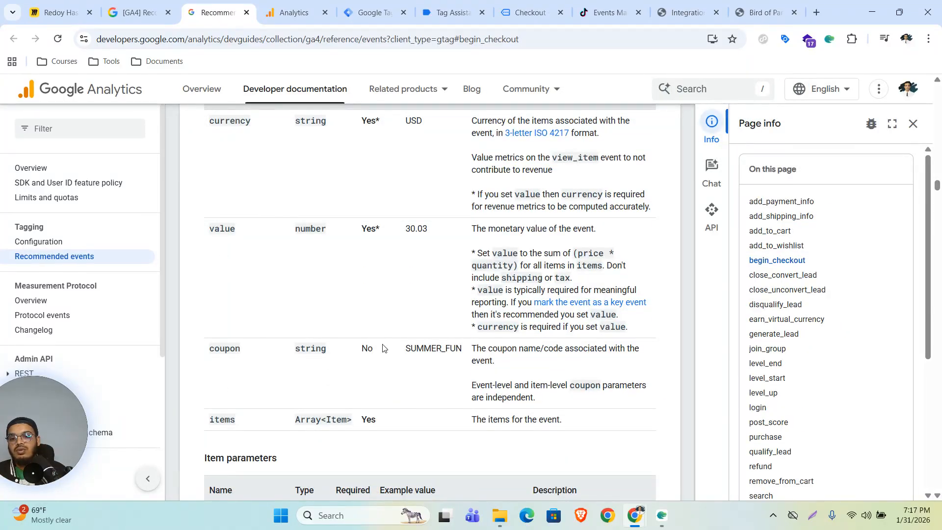
pyautogui.moveTo(362, 348); pyautogui.dragTo(391, 351)
pyautogui.scroll(5, 374, 353)
pyautogui.scroll(-5, 377, 346)
pyautogui.scroll(5, 379, 342)
pyautogui.scroll(-6, 368, 348)
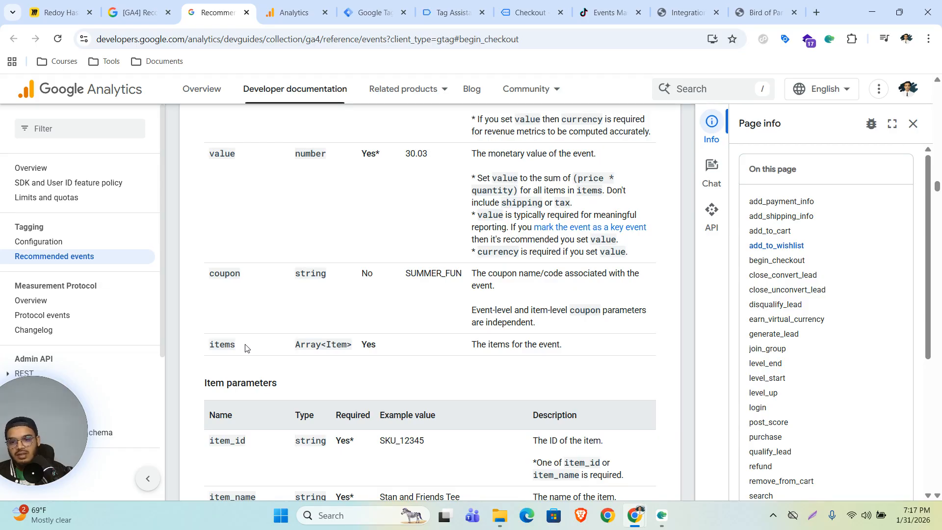
pyautogui.moveTo(203, 275); pyautogui.dragTo(471, 281)
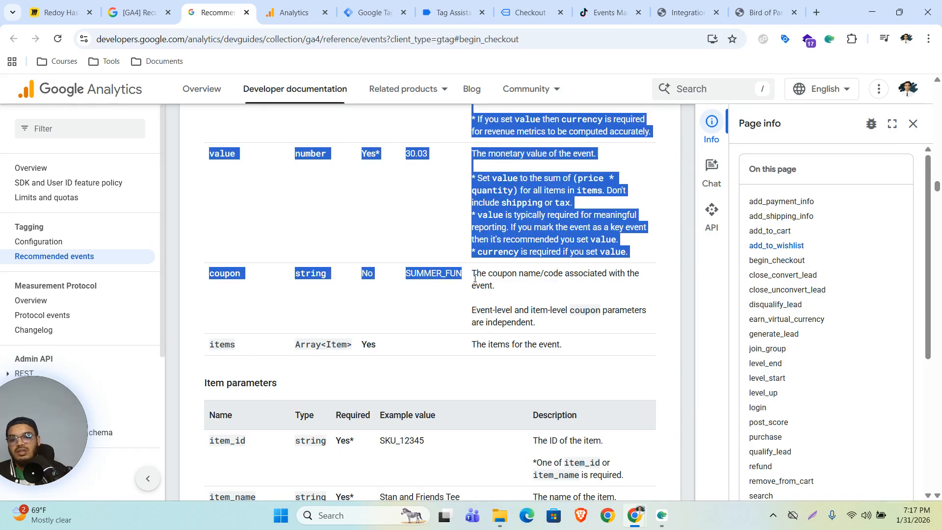
pyautogui.scroll(6, 423, 293)
pyautogui.scroll(-8, 241, 307)
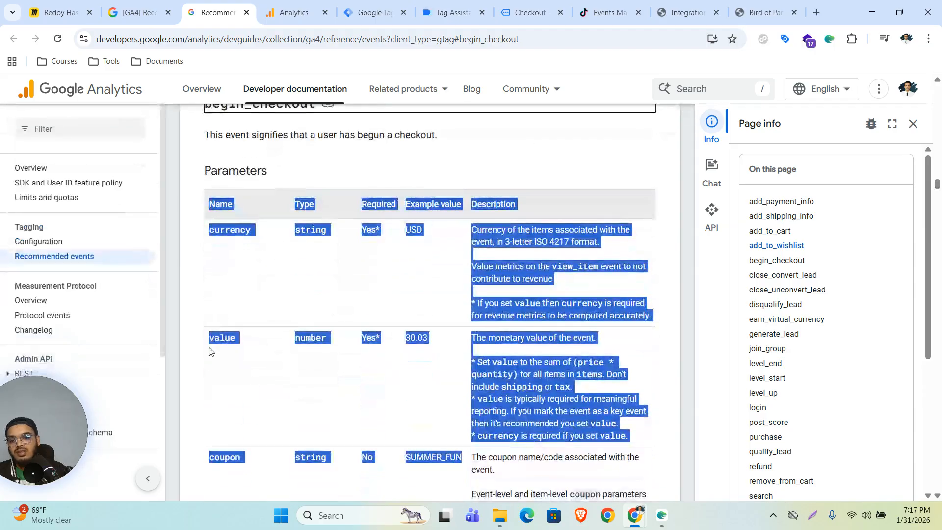
pyautogui.scroll(15, 222, 317)
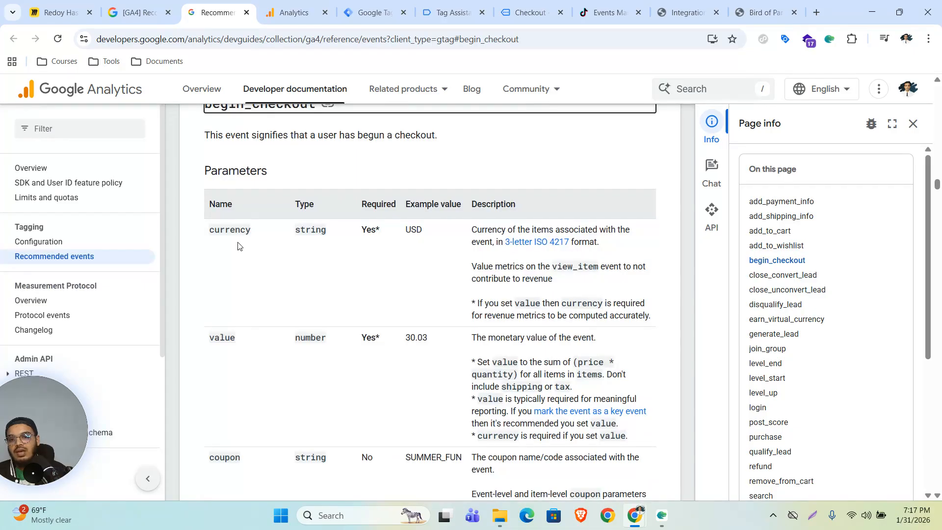
pyautogui.click(294, 12)
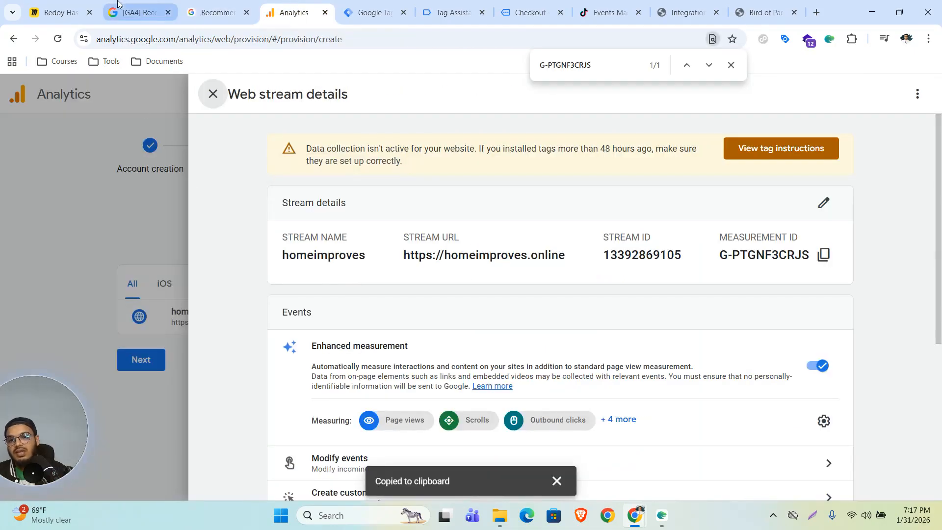
pyautogui.click(372, 12)
# Duplicate the GA4 - Add To Cart tag and rename the copy GA4 - Begin_Checkout.
pyautogui.click(235, 228)
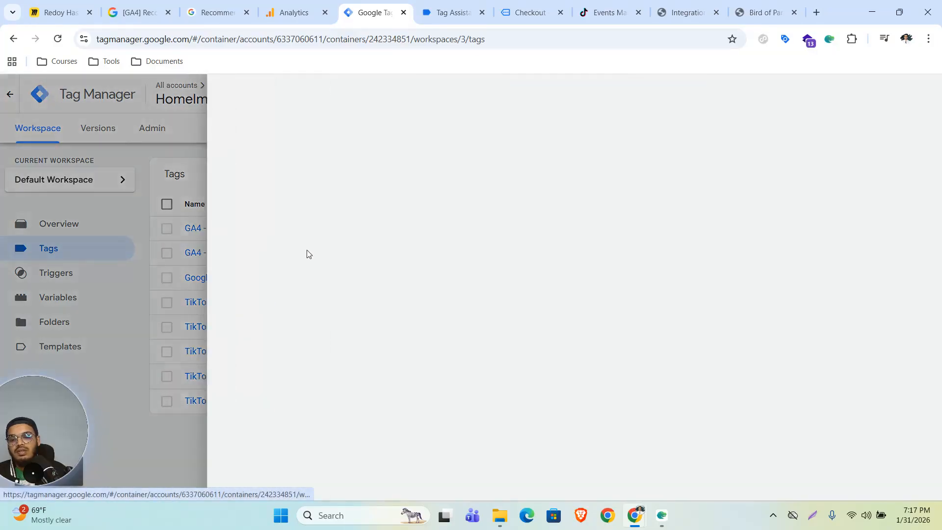
pyautogui.click(919, 93)
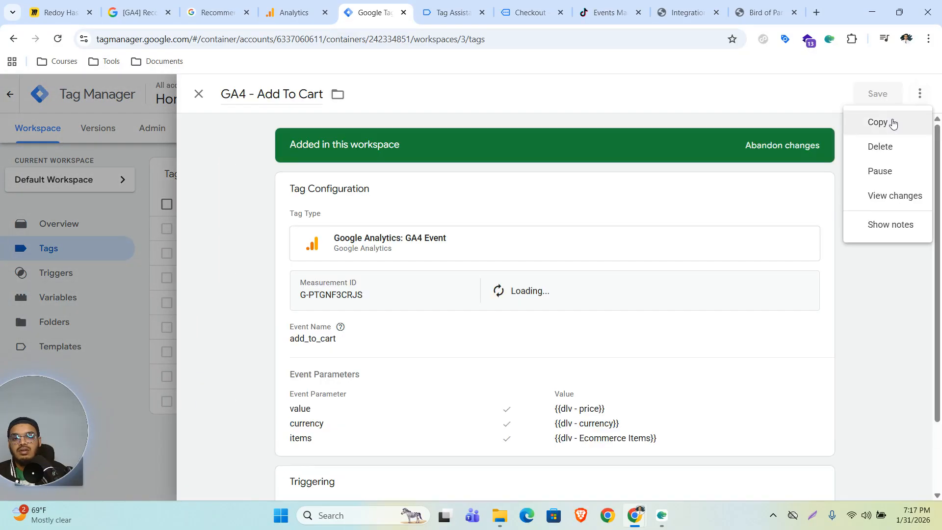
pyautogui.click(879, 122)
pyautogui.click(274, 93)
pyautogui.press('BackSpace')
pyautogui.press('BackSpace')
pyautogui.press('BackSpace')
pyautogui.press('BackSpace')
pyautogui.press('BackSpace')
pyautogui.press('BackSpace')
pyautogui.press('BackSpace')
pyautogui.press('BackSpace')
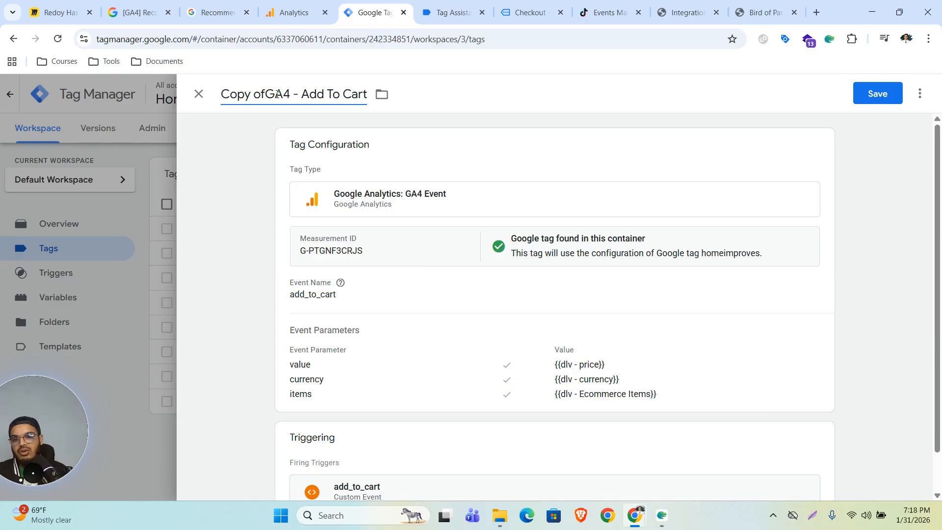
pyautogui.moveTo(262, 93); pyautogui.dragTo(332, 94)
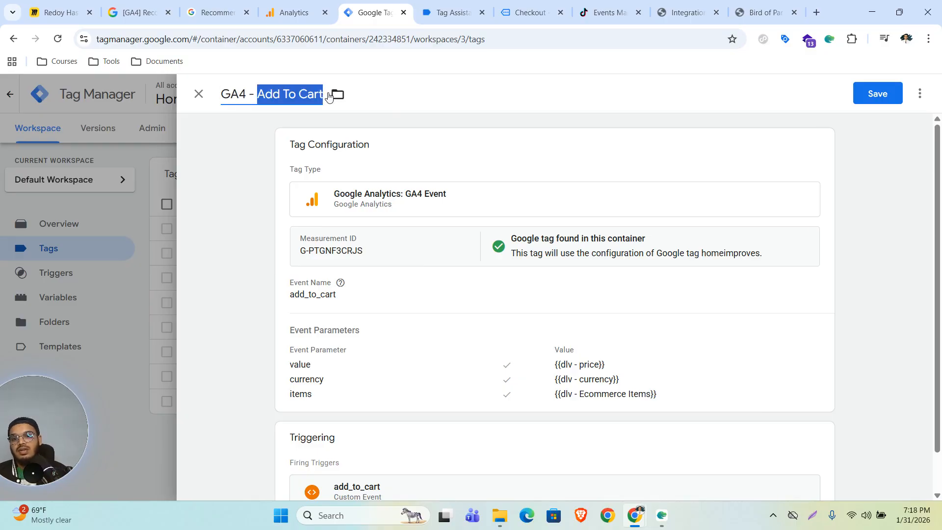
pyautogui.write('Be')
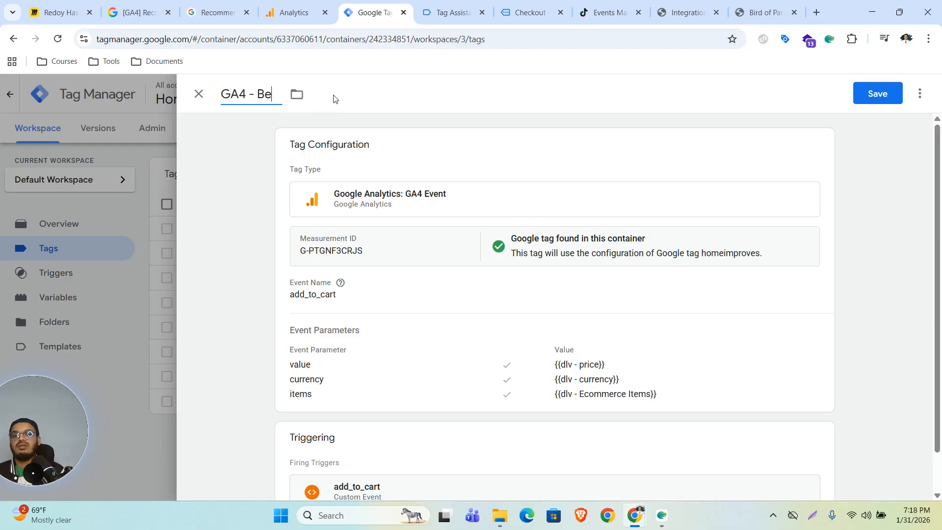
pyautogui.write('gin_Checkout')
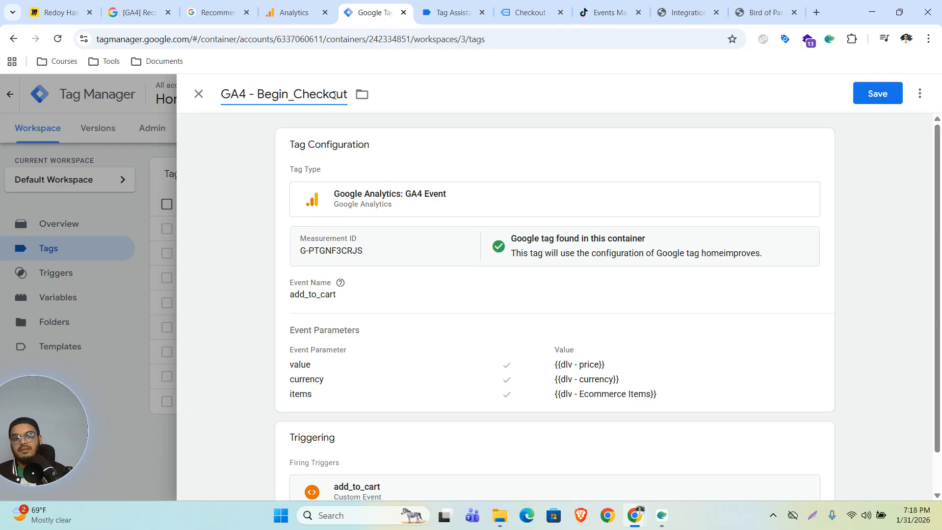
# Set the event name to begin_checkout and the value parameter to {{dlv - value}}.
pyautogui.click(391, 311)
pyautogui.doubleClick(361, 338)
pyautogui.write('begin_checkout')
pyautogui.scroll(-1, 607, 380)
pyautogui.click(516, 376)
pyautogui.moveTo(613, 407); pyautogui.dragTo(562, 414)
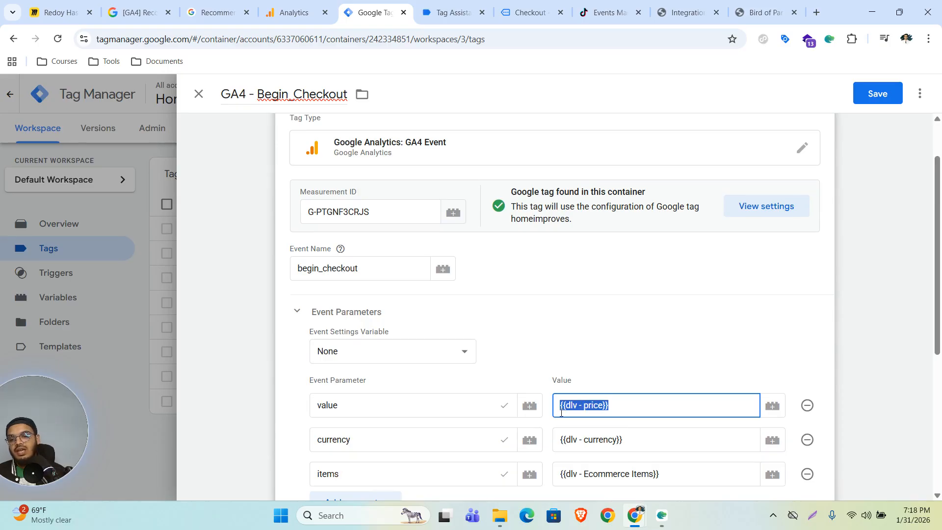
pyautogui.press('BackSpace')
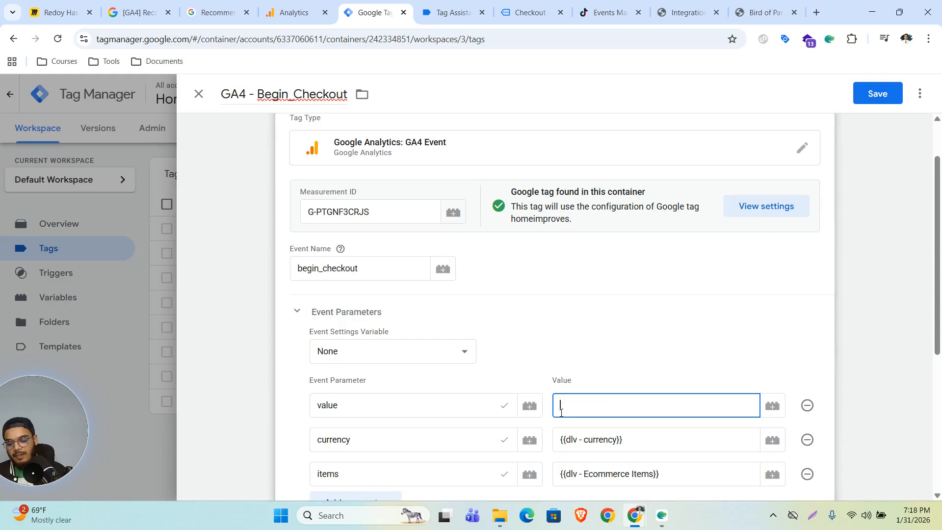
pyautogui.write('{{')
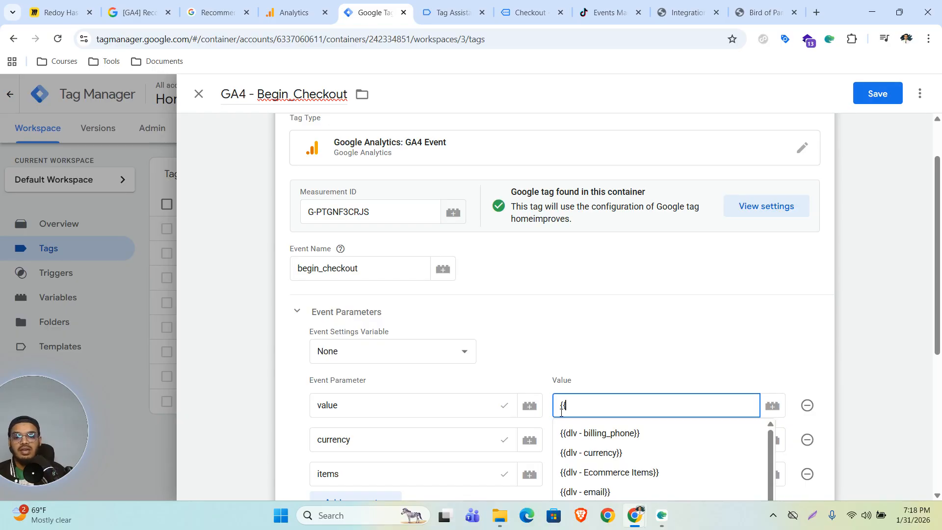
pyautogui.write('va')
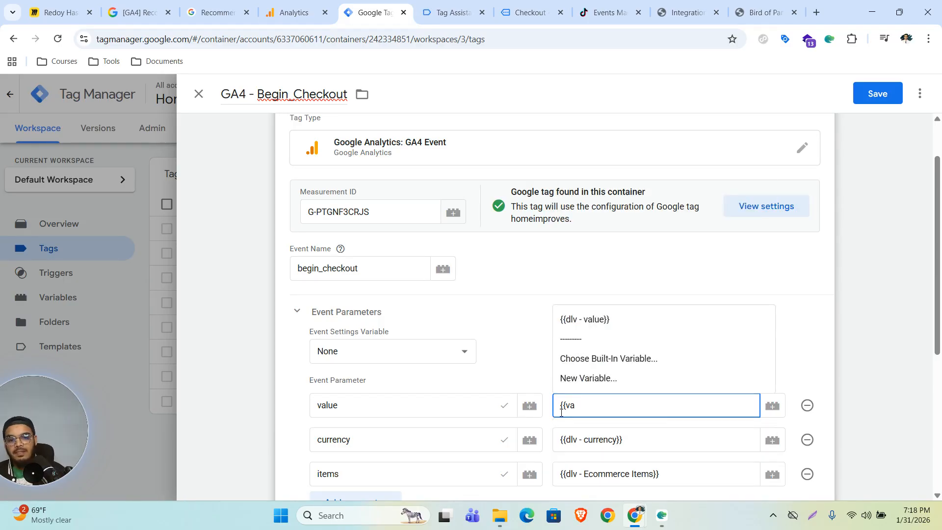
pyautogui.click(622, 320)
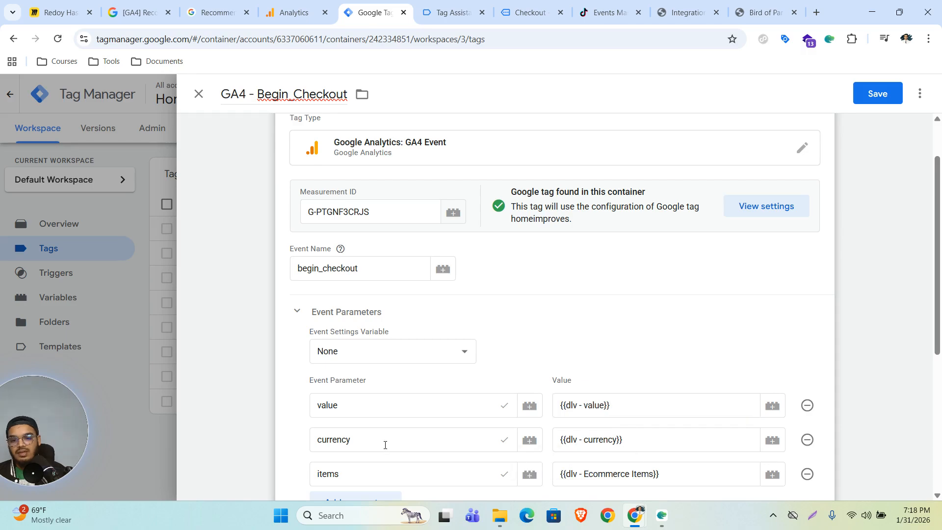
# In Advanced Settings, set the tag to fire once per page.
pyautogui.scroll(-3, 524, 393)
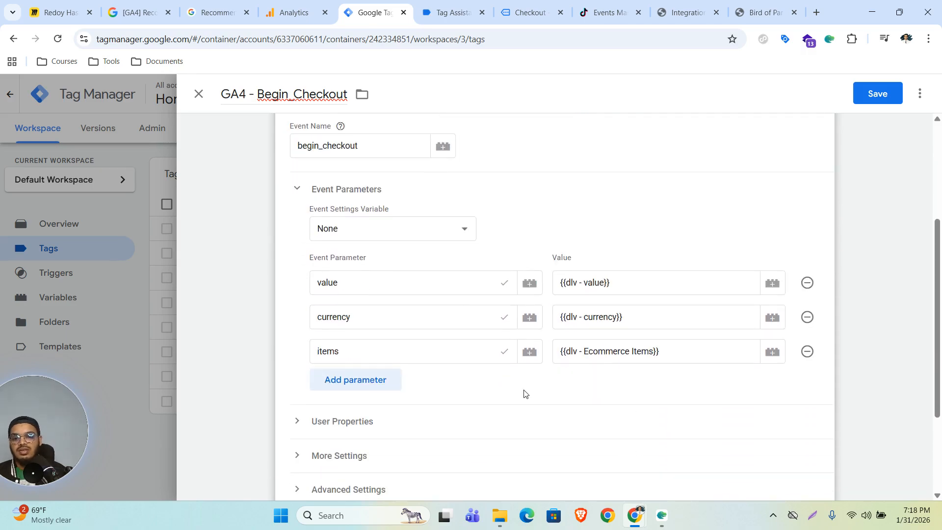
pyautogui.scroll(-3, 525, 393)
pyautogui.click(376, 354)
pyautogui.scroll(-4, 403, 347)
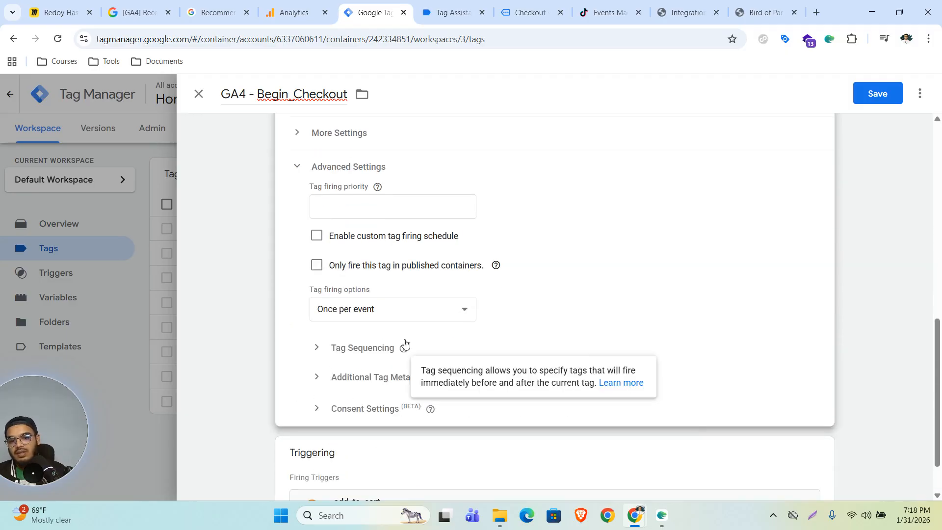
pyautogui.click(420, 316)
pyautogui.click(389, 361)
# Replace the add_to_cart trigger with begin_checkout and save the tag.
pyautogui.scroll(-1, 504, 344)
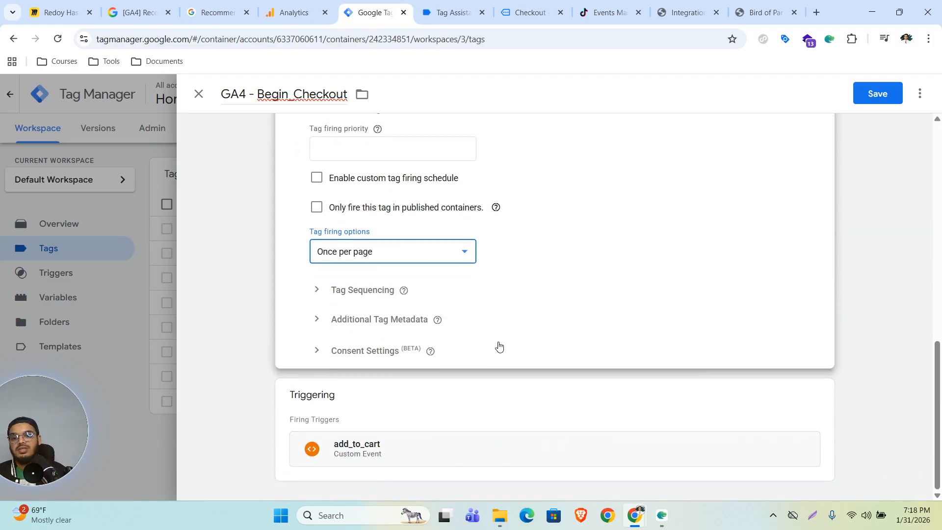
pyautogui.click(819, 394)
pyautogui.click(805, 422)
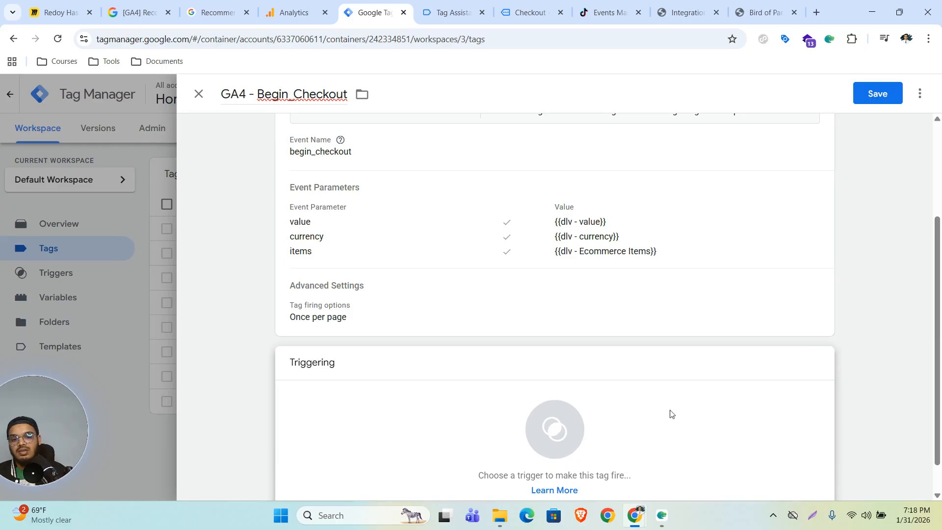
pyautogui.click(546, 429)
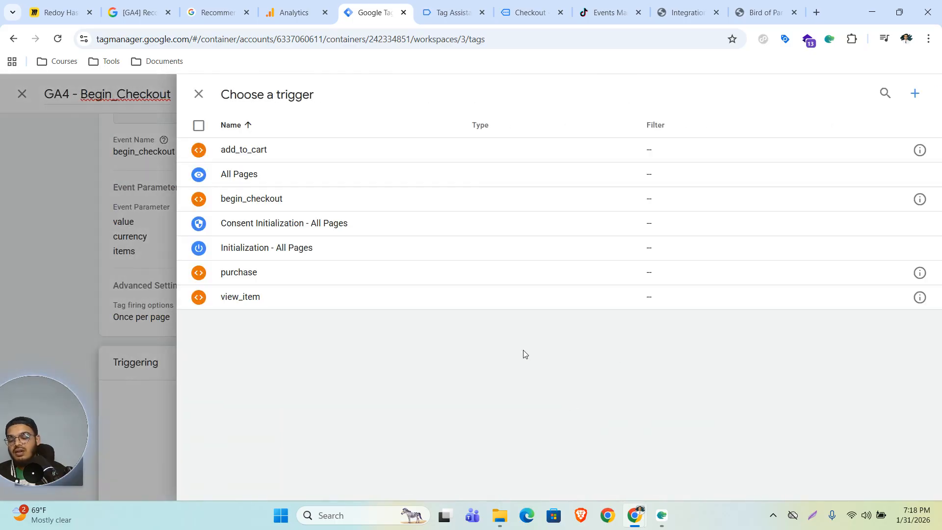
pyautogui.click(254, 198)
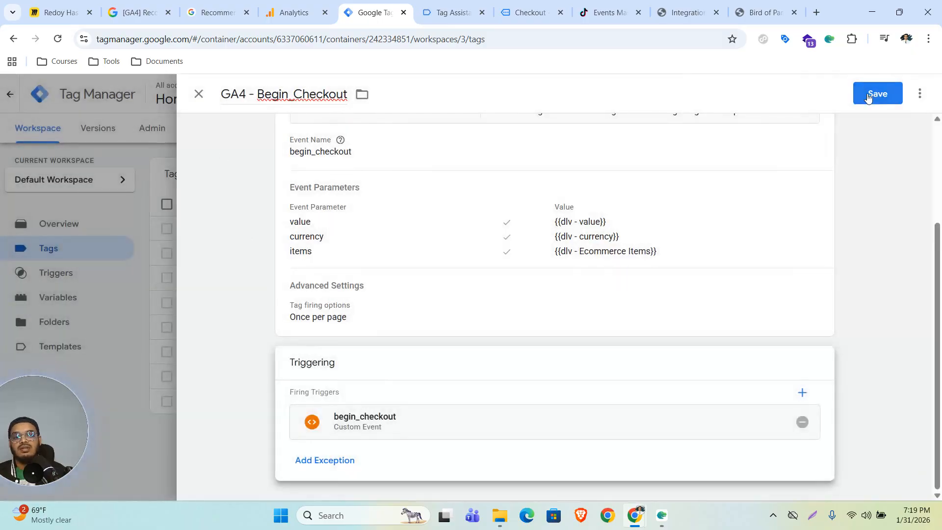
pyautogui.click(869, 94)
# Open the purchase event reference from the recommended events page in a new tab.
pyautogui.click(140, 12)
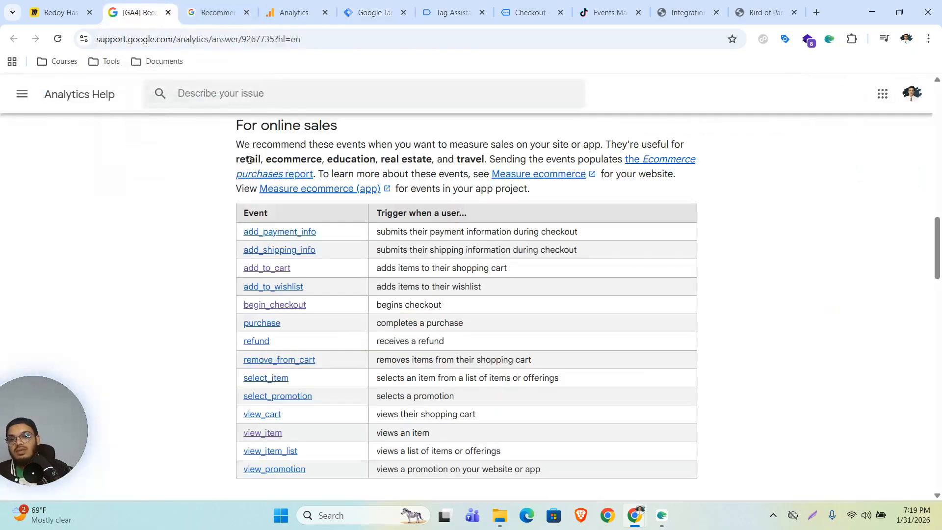
pyautogui.rightClick(260, 324)
pyautogui.click(314, 339)
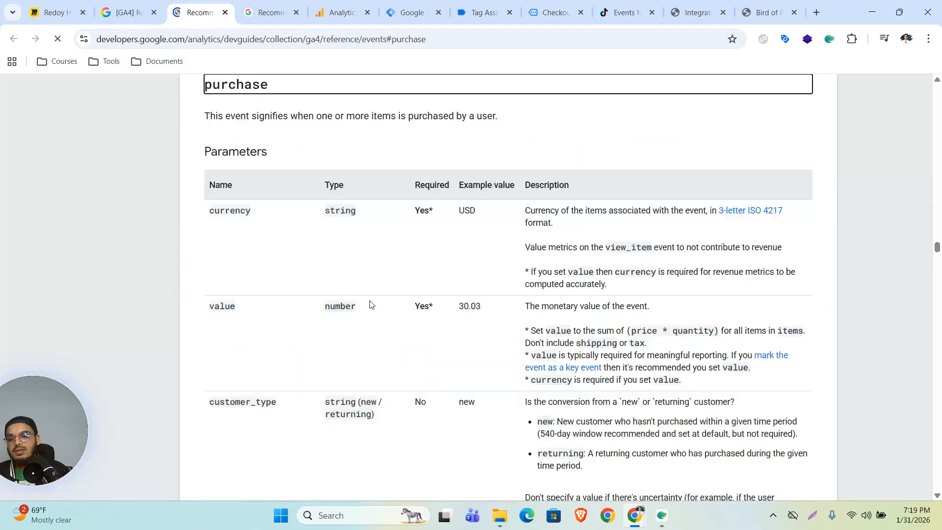
pyautogui.scroll(-3, 392, 312)
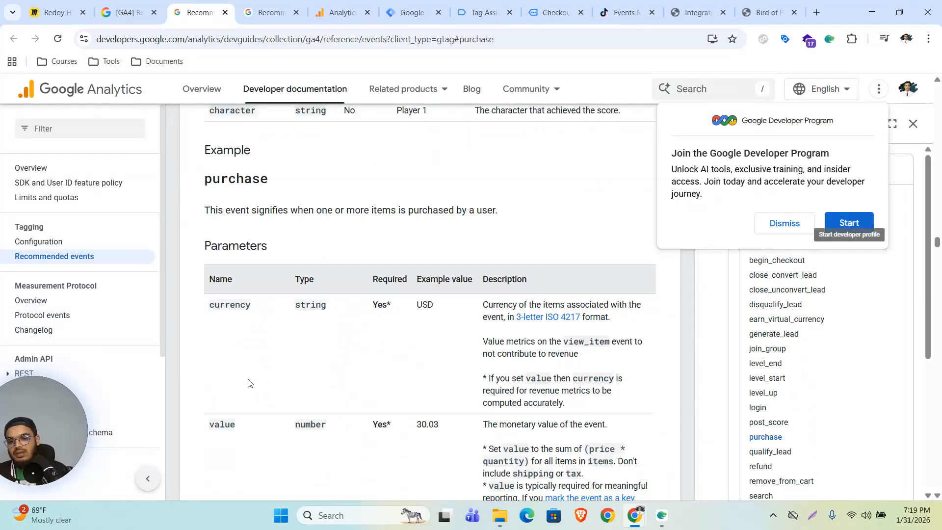
pyautogui.scroll(-3, 295, 378)
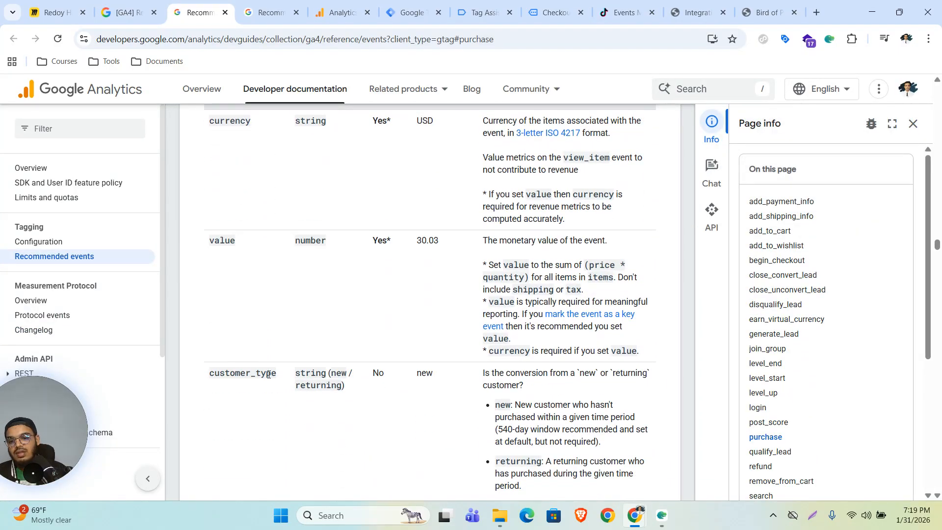
pyautogui.scroll(-3, 316, 384)
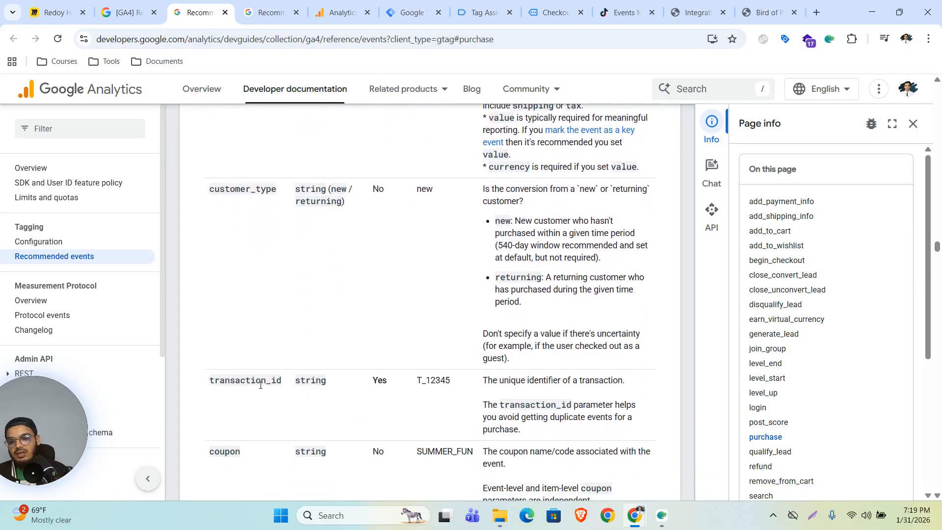
# Review the purchase parameters down to transaction_id, then return to Tag Assistant.
pyautogui.moveTo(204, 382); pyautogui.dragTo(284, 387)
pyautogui.scroll(6, 284, 387)
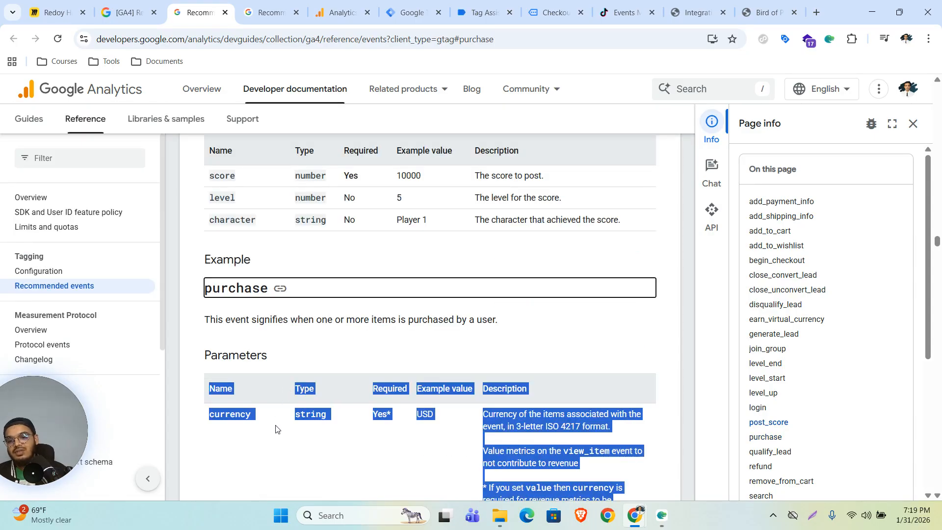
pyautogui.scroll(-6, 283, 416)
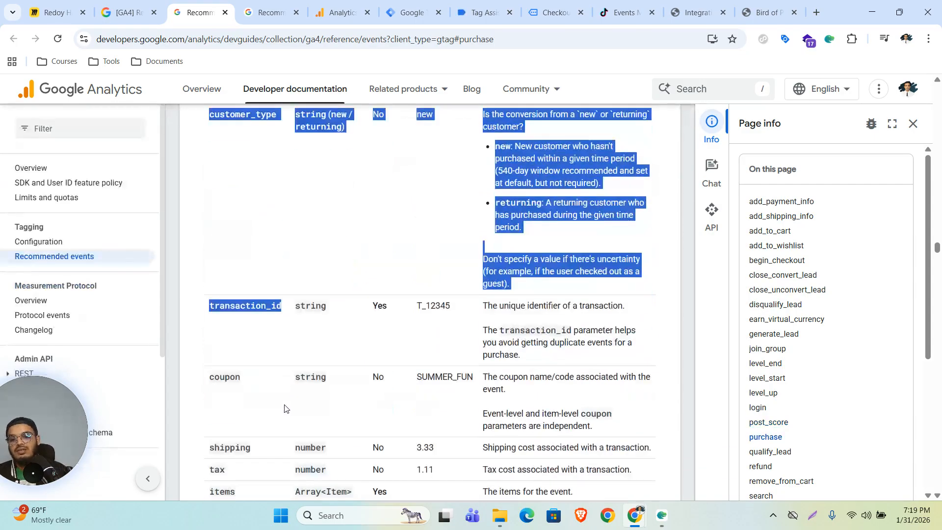
pyautogui.click(242, 321)
pyautogui.scroll(6, 243, 322)
pyautogui.scroll(-7, 267, 332)
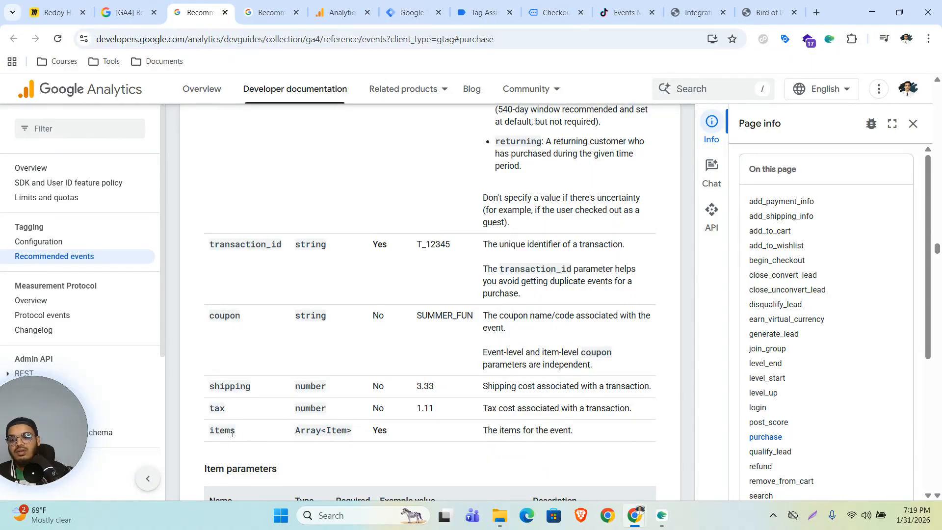
pyautogui.scroll(6, 231, 433)
pyautogui.scroll(-1, 233, 430)
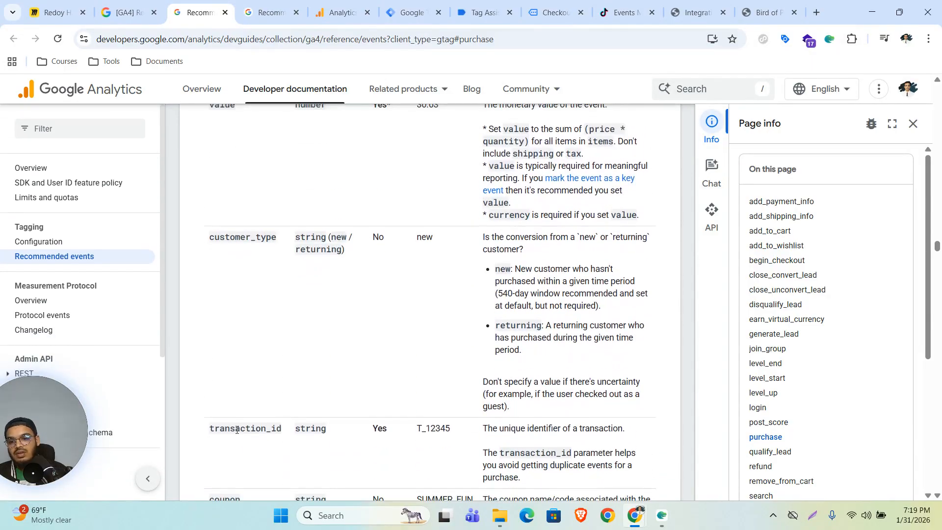
pyautogui.scroll(4, 237, 432)
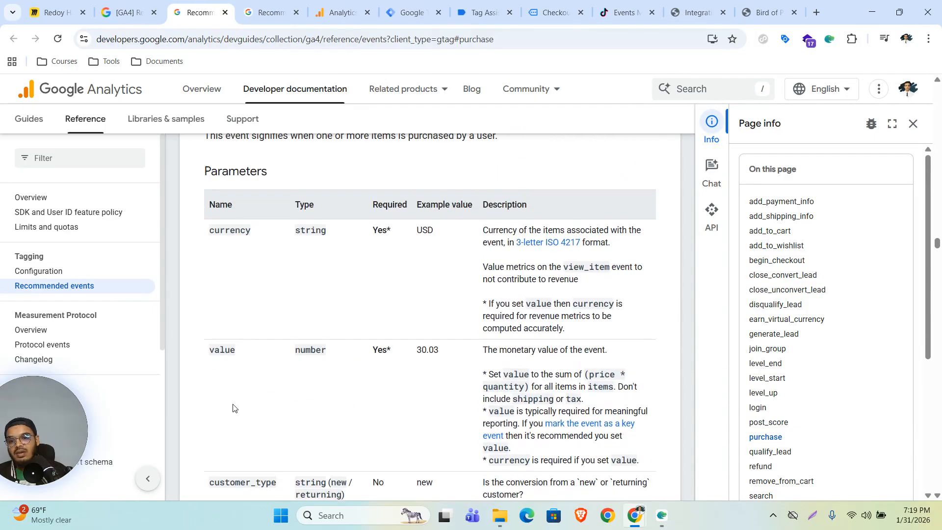
pyautogui.scroll(-1, 234, 403)
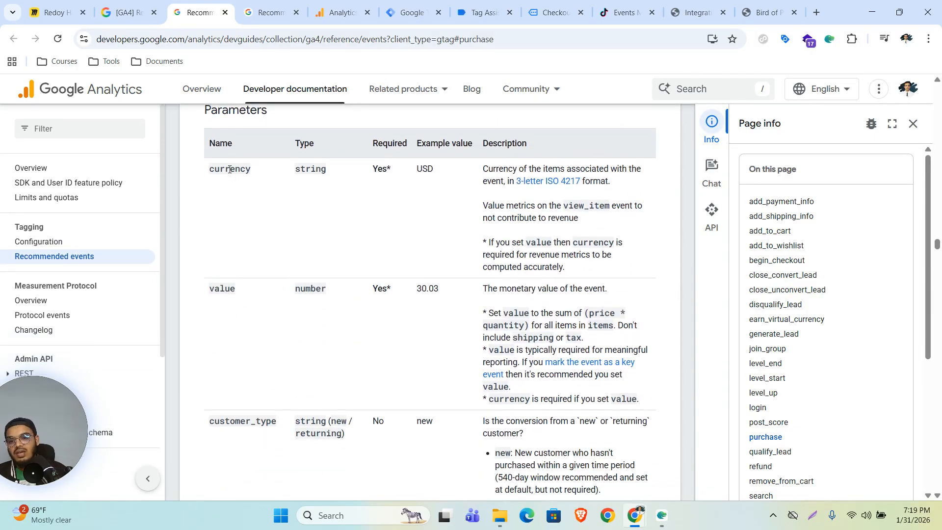
pyautogui.scroll(-10, 226, 285)
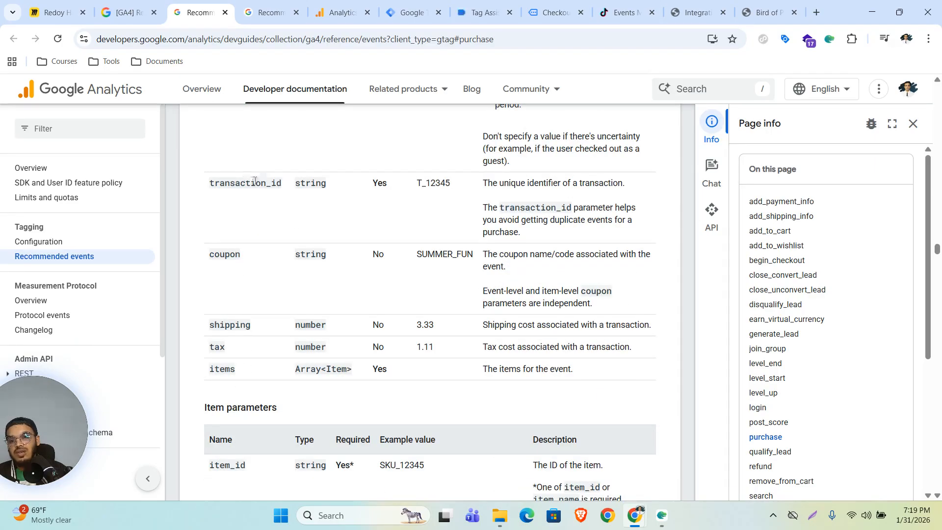
pyautogui.click(478, 12)
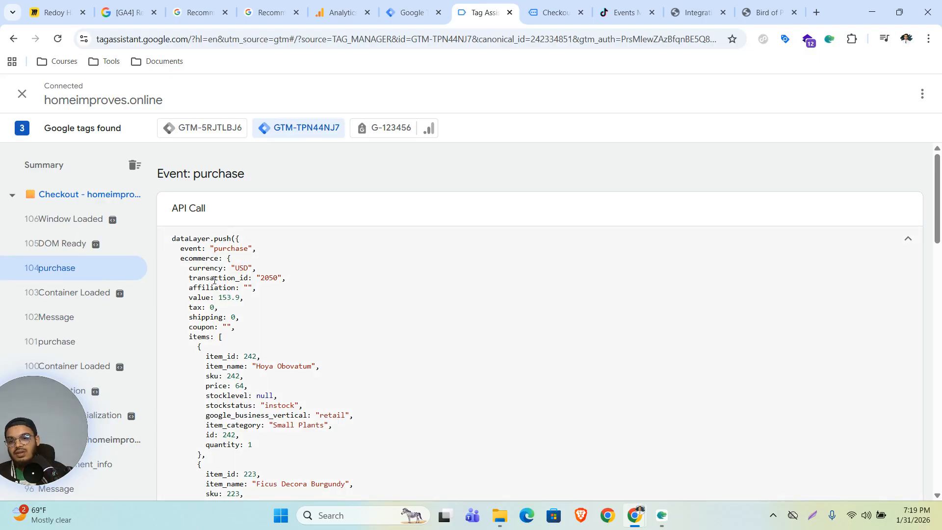
# Inspect the ecommerce and transaction_id keys in the purchase dataLayer push.
pyautogui.moveTo(250, 278); pyautogui.dragTo(189, 278)
pyautogui.click(197, 259)
pyautogui.moveTo(249, 278); pyautogui.dragTo(190, 275)
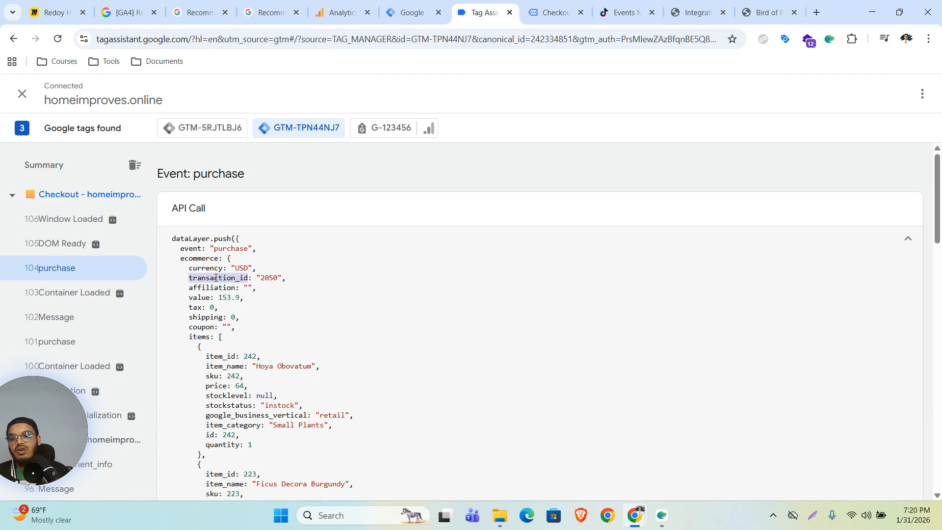
pyautogui.doubleClick(191, 258)
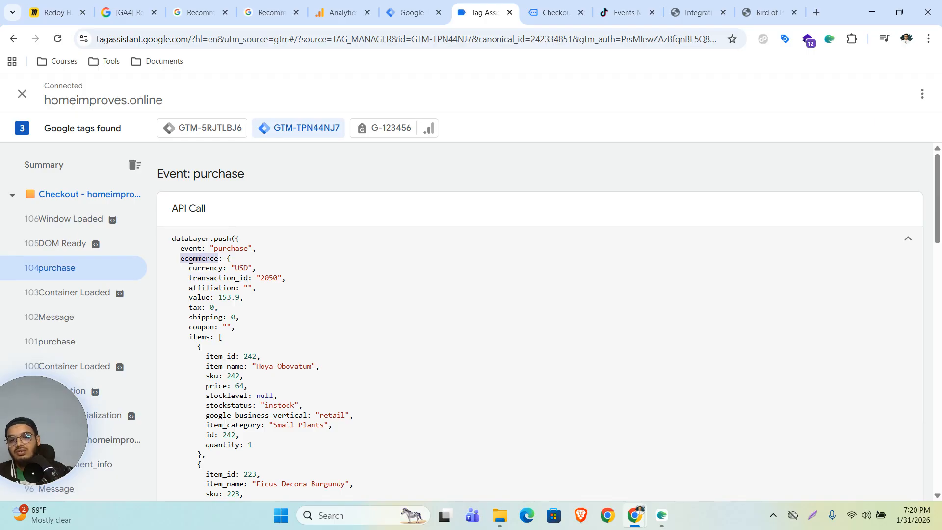
pyautogui.doubleClick(219, 278)
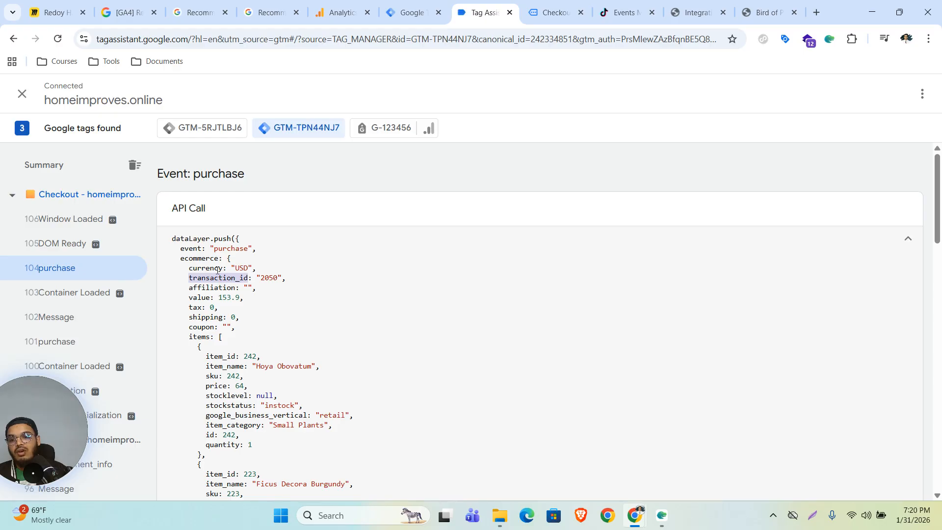
pyautogui.doubleClick(202, 259)
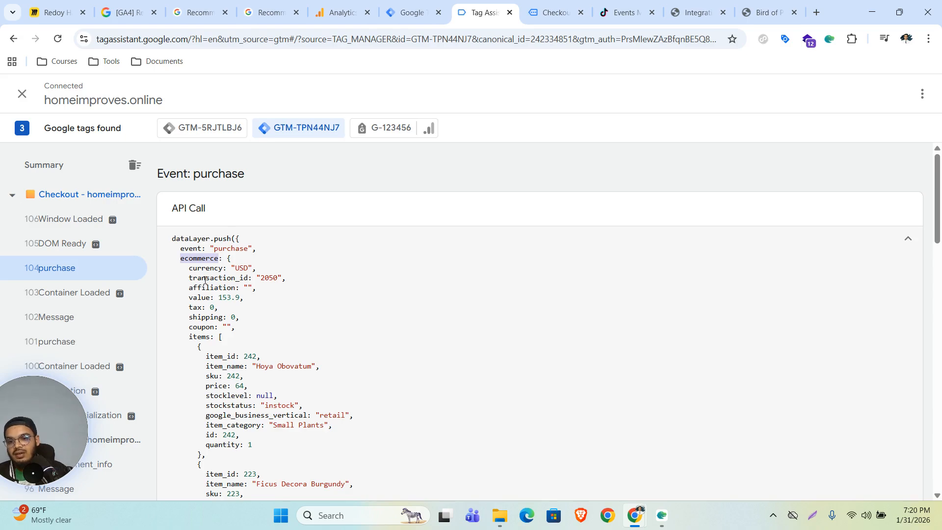
pyautogui.doubleClick(205, 279)
pyautogui.doubleClick(200, 258)
pyautogui.hotkey('ctrl', 'c')
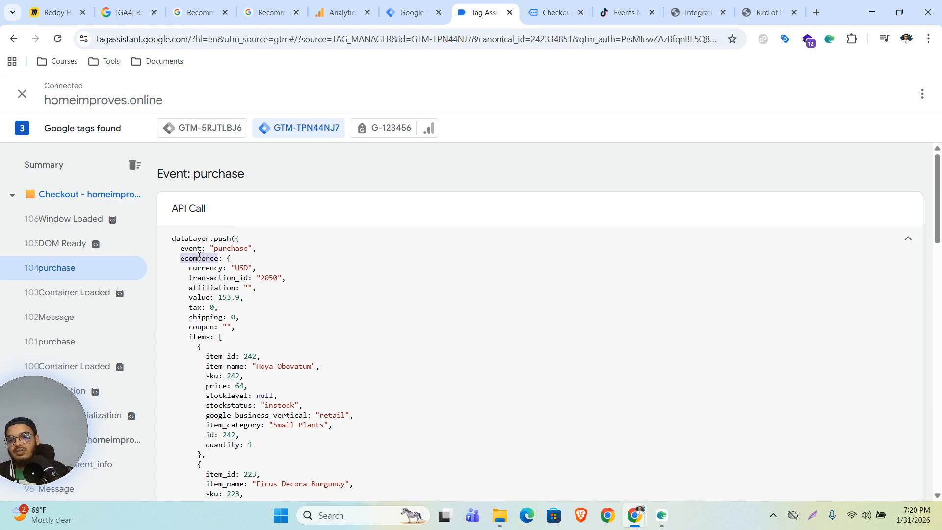
# Mark the purchase fields from event through items, then go to Tag Manager's variables.
pyautogui.click(413, 12)
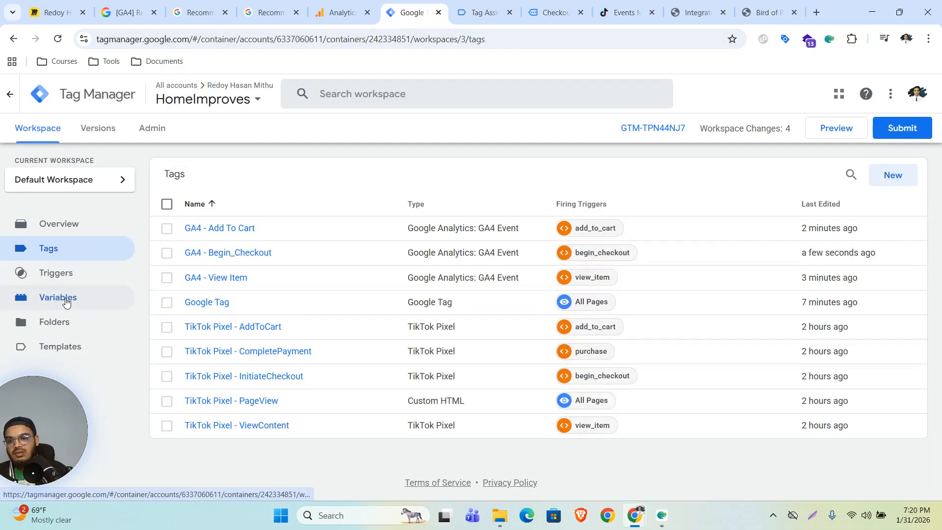
pyautogui.click(476, 11)
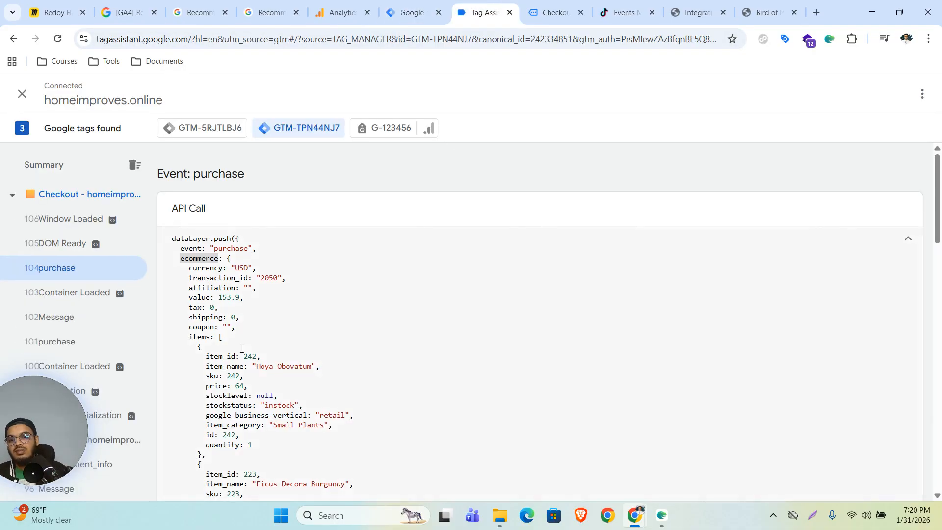
pyautogui.moveTo(179, 251); pyautogui.dragTo(231, 334)
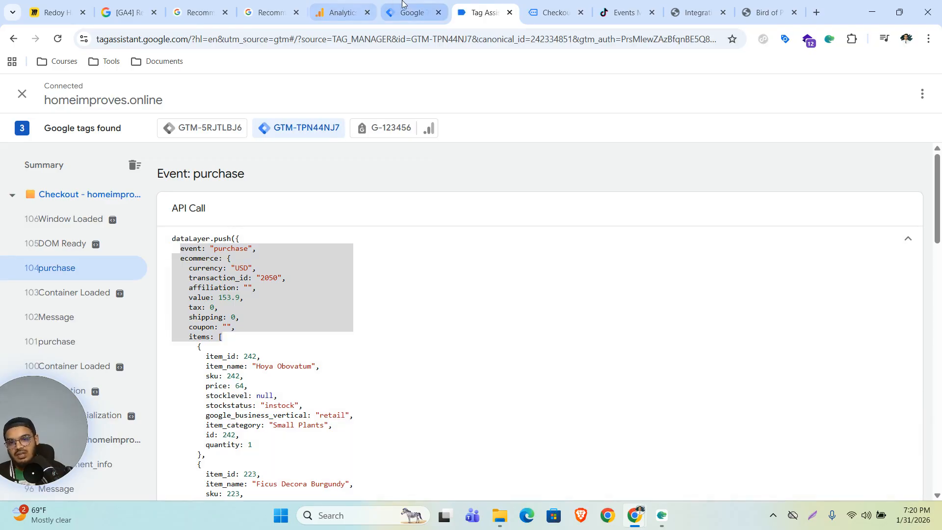
pyautogui.click(413, 12)
pyautogui.scroll(-1, 894, 376)
# Create a new Data Layer Variable reading the key ecommerce.transaction_id.
pyautogui.click(887, 305)
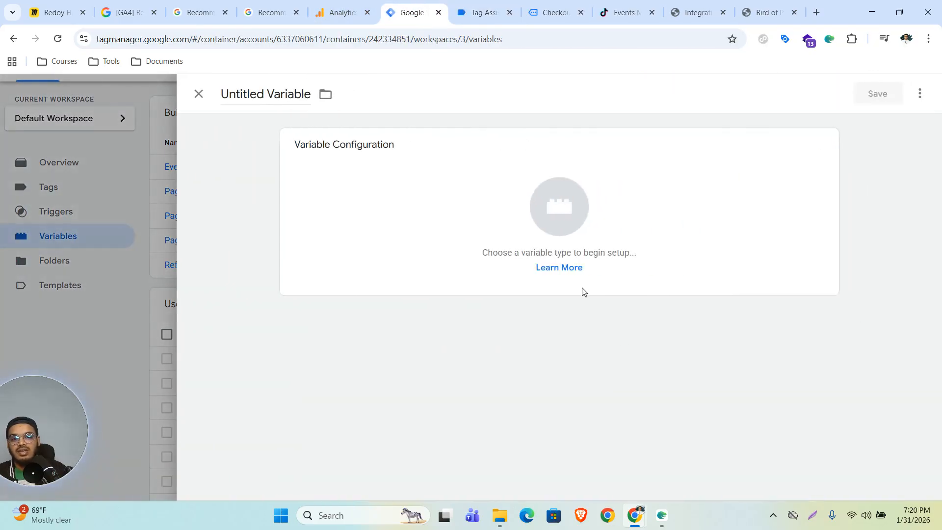
pyautogui.click(540, 178)
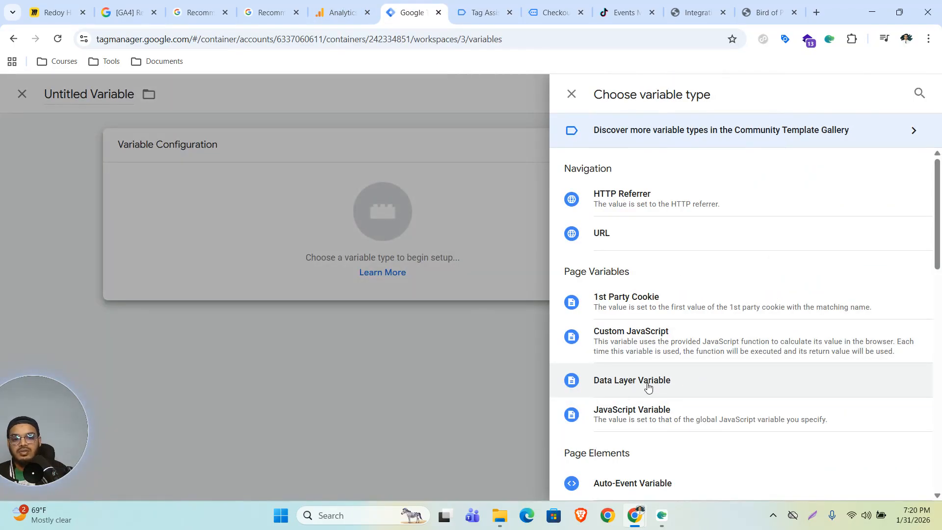
pyautogui.click(644, 387)
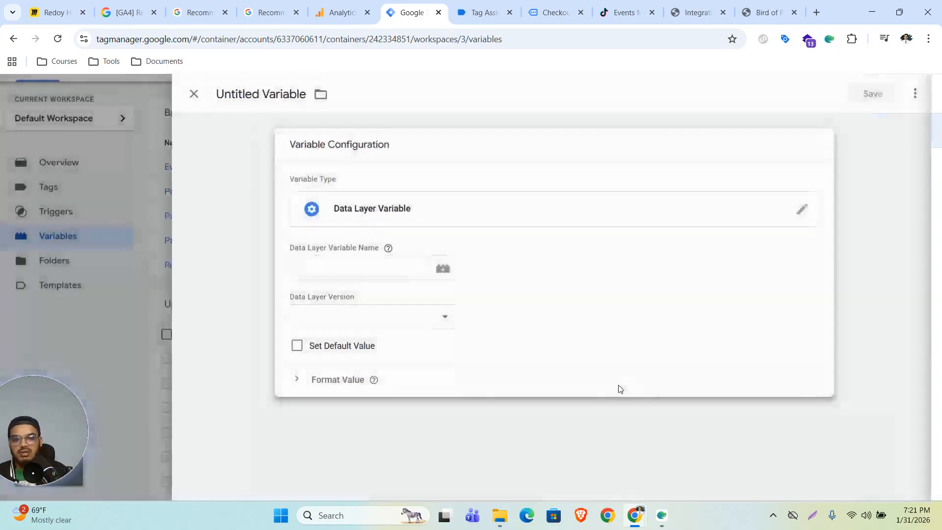
pyautogui.click(406, 272)
pyautogui.hotkey('ctrl', 'v')
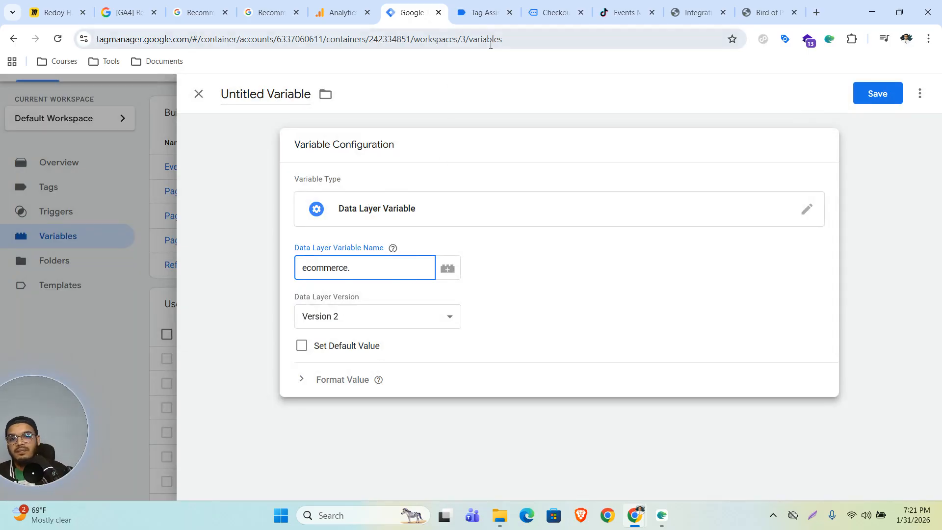
pyautogui.click(478, 13)
pyautogui.doubleClick(215, 278)
pyautogui.hotkey('ctrl', 'c')
pyautogui.hotkey('ctrl', 'shift', 'Tab')
pyautogui.write('.')
pyautogui.hotkey('ctrl', 'v')
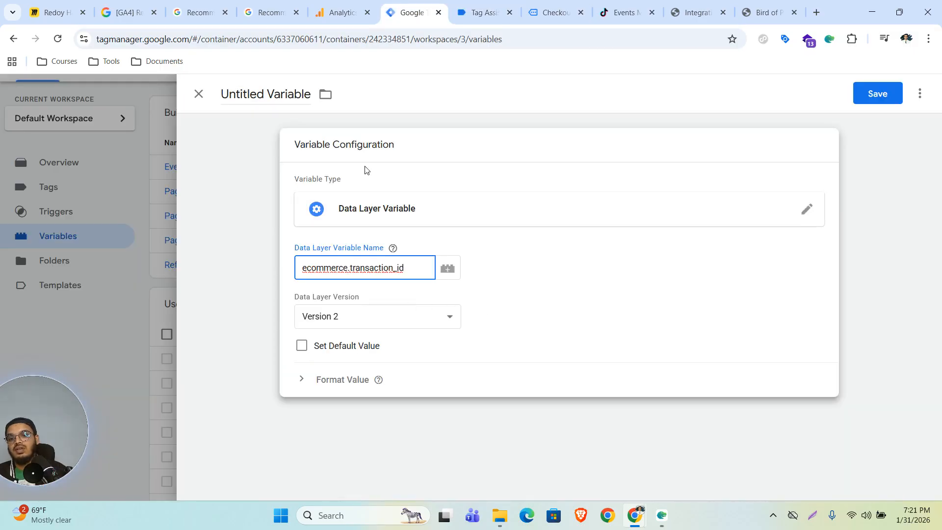
# Name the variable dlv - transaction_id, save it, and return to the purchase event data.
pyautogui.click(268, 94)
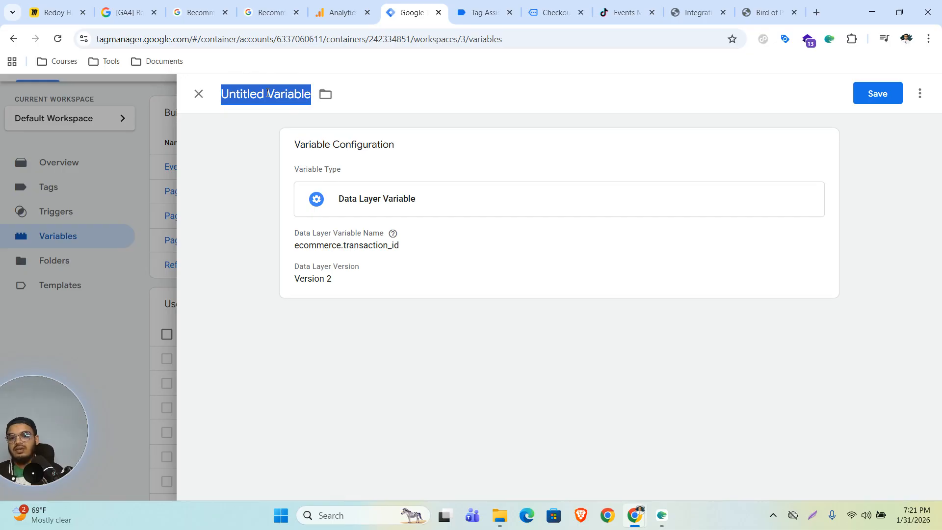
pyautogui.write('dlv -')
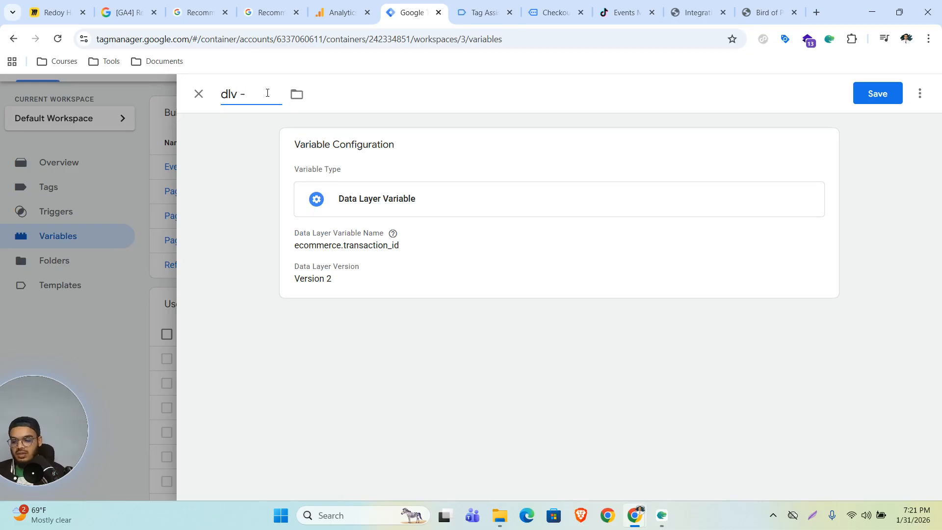
pyautogui.hotkey('ctrl', 'v')
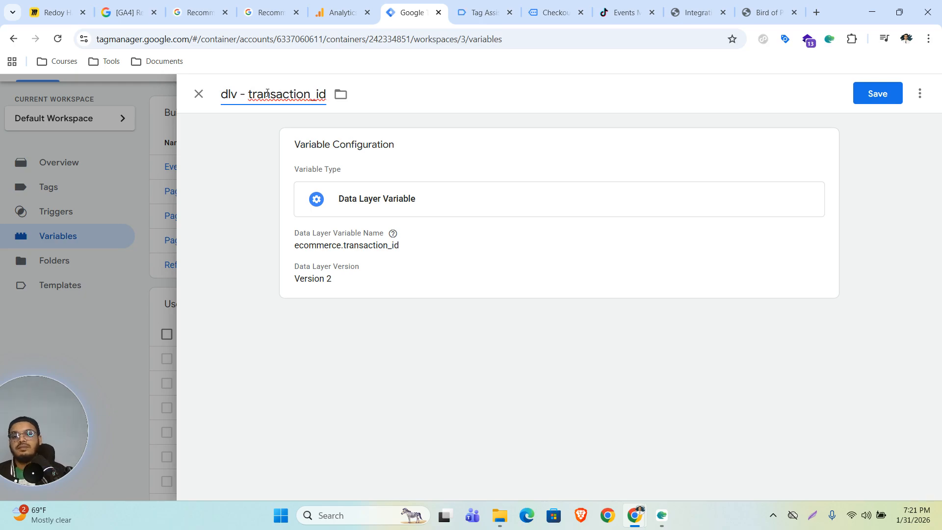
pyautogui.press('Return')
pyautogui.click(468, 11)
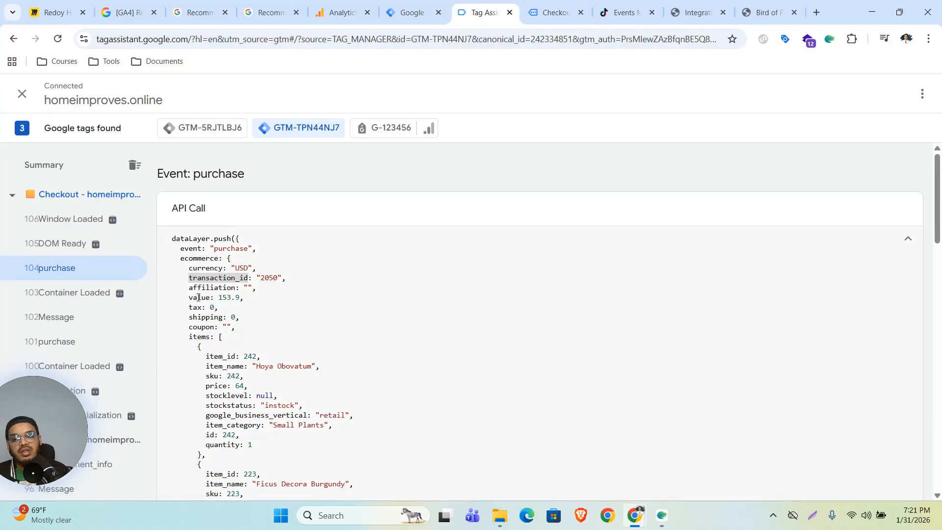
# Compare the purchase push's value key with the dlv - value variable, then go to Tags.
pyautogui.click(199, 297)
pyautogui.moveTo(209, 297); pyautogui.dragTo(190, 298)
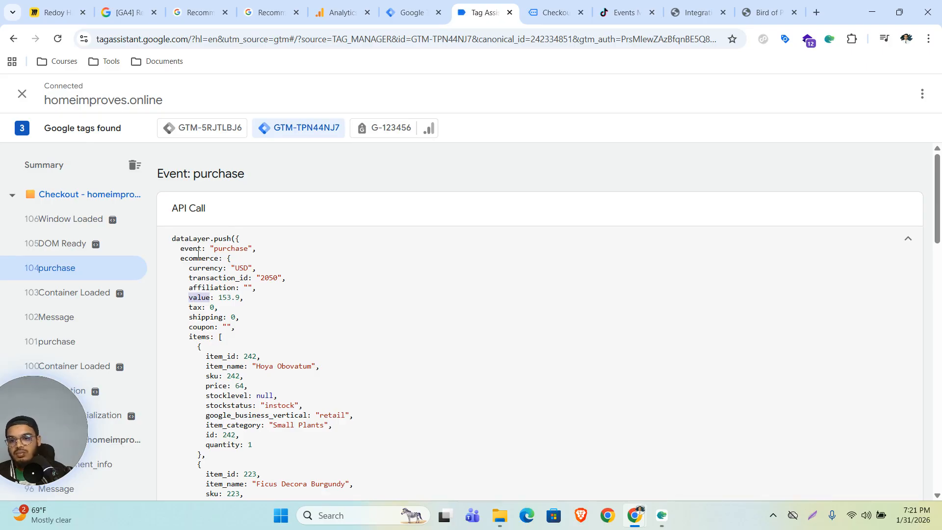
pyautogui.click(199, 299)
pyautogui.hotkey('ctrl', 'shift', 'Tab')
pyautogui.scroll(1, 294, 412)
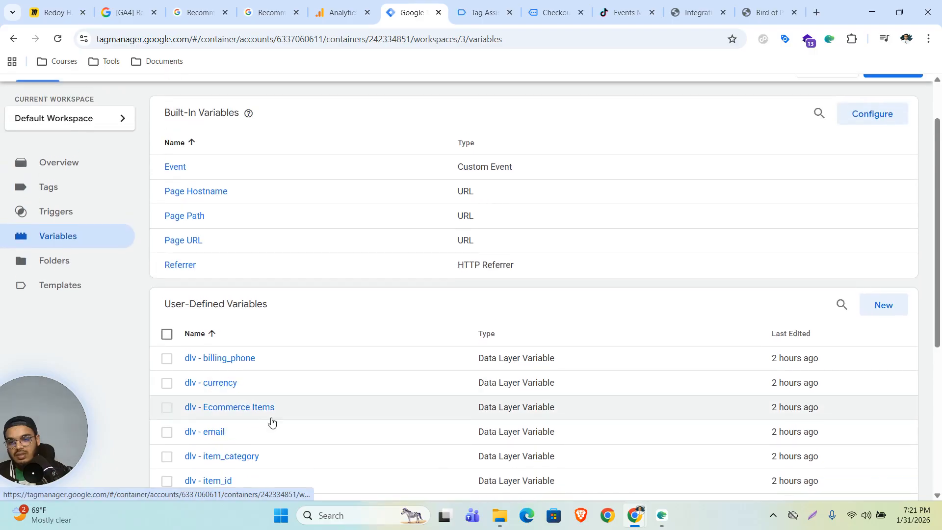
pyautogui.scroll(-4, 265, 422)
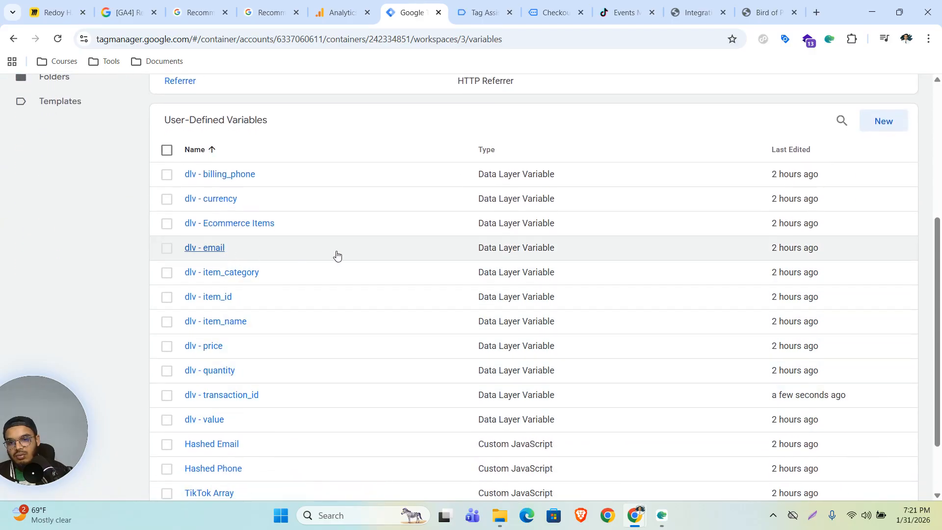
pyautogui.click(211, 420)
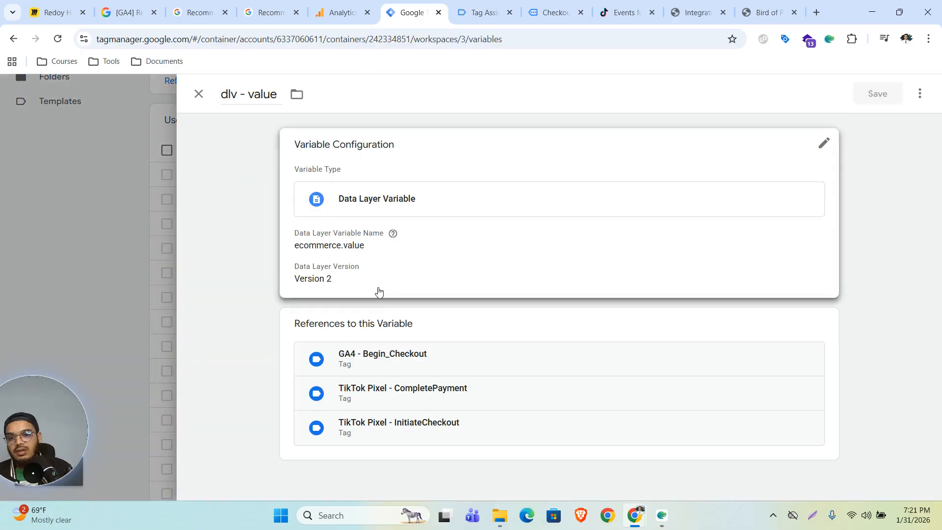
pyautogui.click(105, 251)
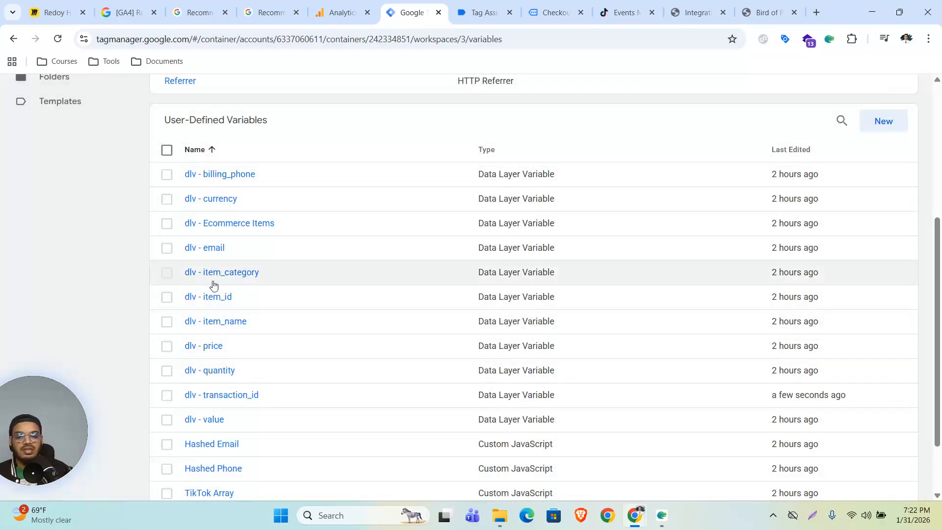
pyautogui.scroll(4, 381, 348)
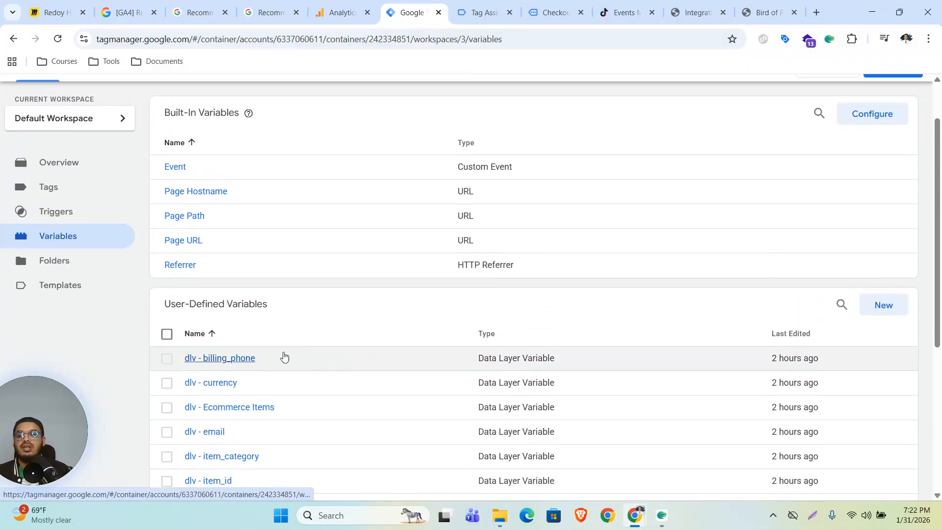
pyautogui.click(96, 196)
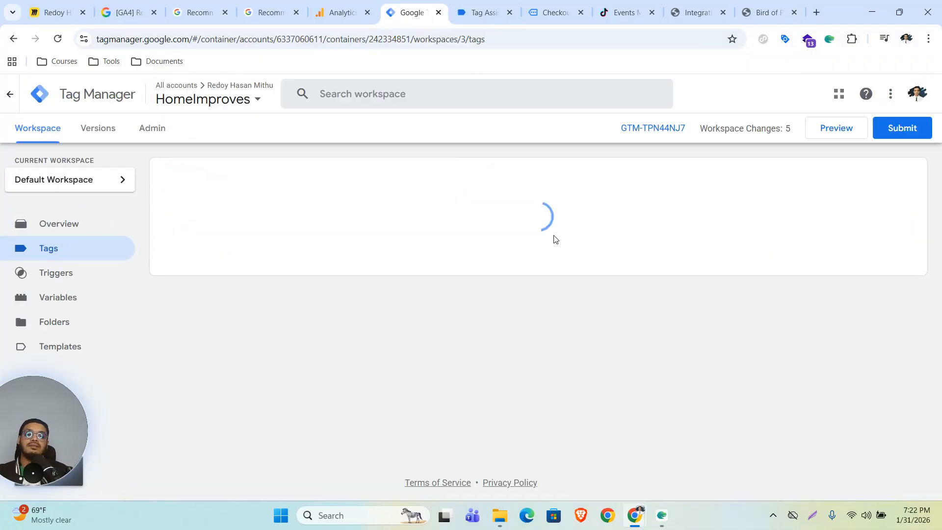
# Duplicate GA4 - Begin_Checkout as GA4 - Purchase with the event name purchase.
pyautogui.click(320, 253)
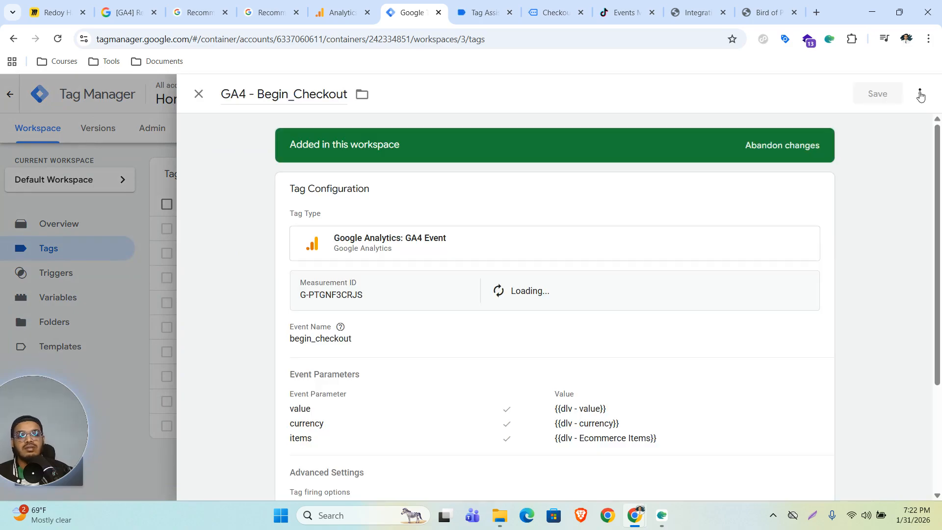
pyautogui.click(919, 94)
pyautogui.click(858, 122)
pyautogui.moveTo(257, 94); pyautogui.dragTo(347, 97)
pyautogui.write('Purchase')
pyautogui.click(360, 294)
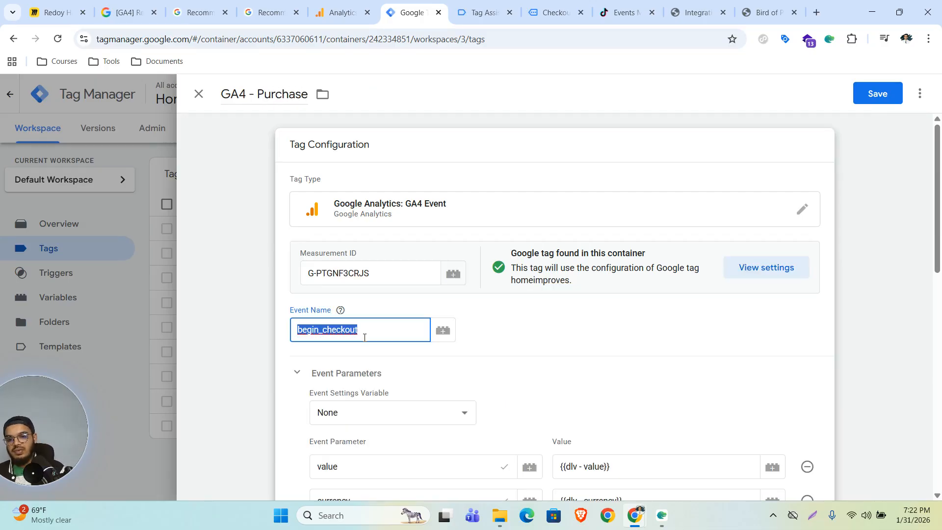
pyautogui.write('purchase')
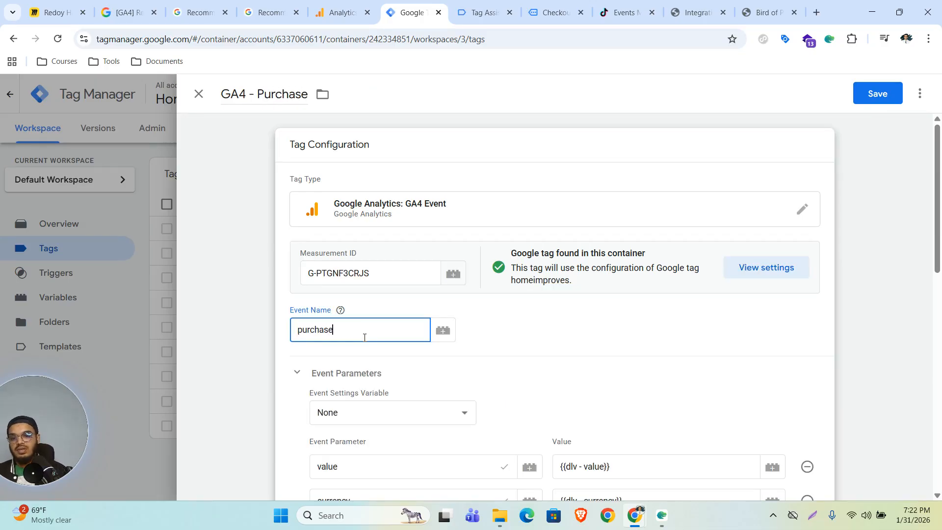
pyautogui.scroll(-3, 498, 369)
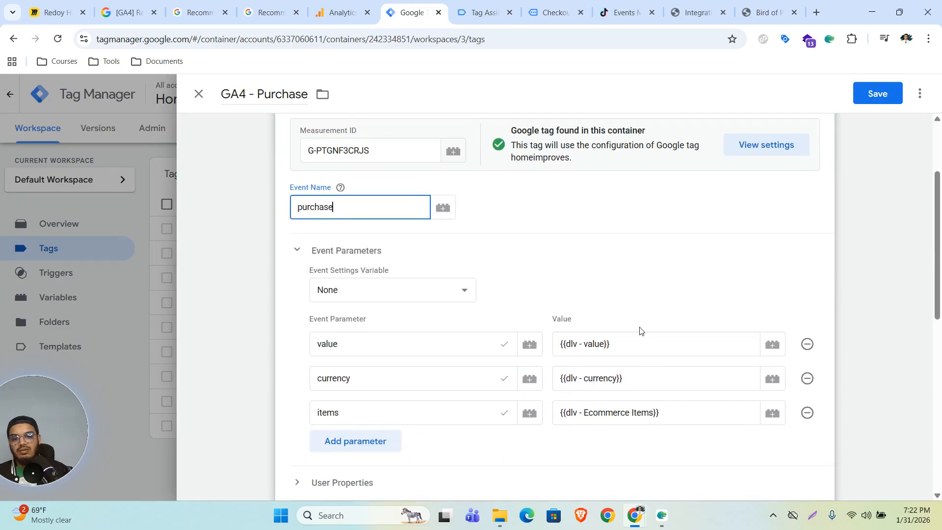
# Add a transaction_id event parameter with the value {{dlv - transaction_id}}.
pyautogui.click(355, 441)
pyautogui.scroll(-3, 466, 385)
pyautogui.click(421, 331)
pyautogui.write('transac')
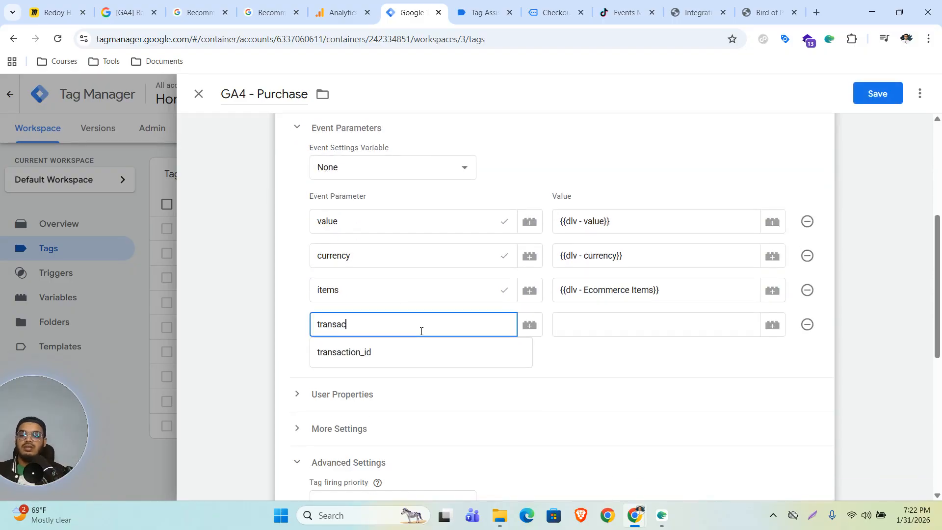
pyautogui.write('tion_id')
pyautogui.click(562, 331)
pyautogui.write('{{')
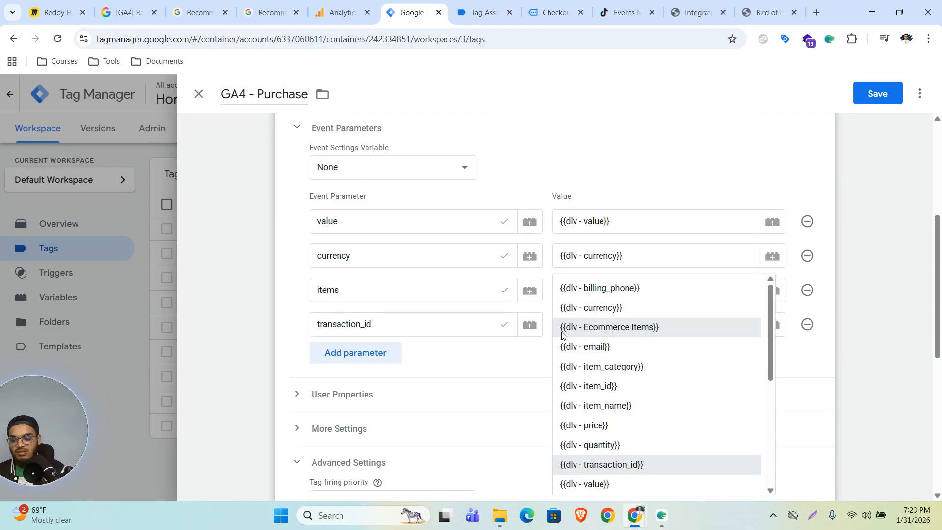
pyautogui.click(562, 327)
pyautogui.click(562, 332)
pyautogui.write('{{tran')
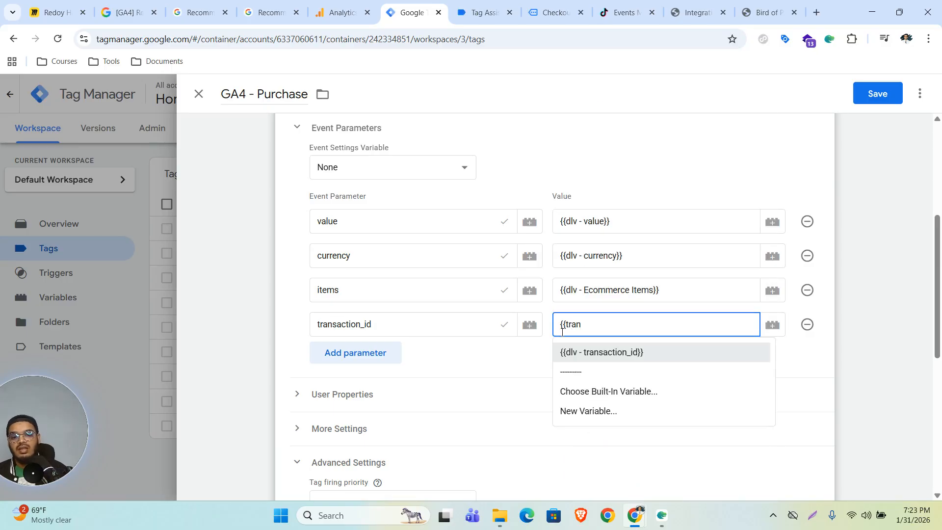
pyautogui.click(629, 356)
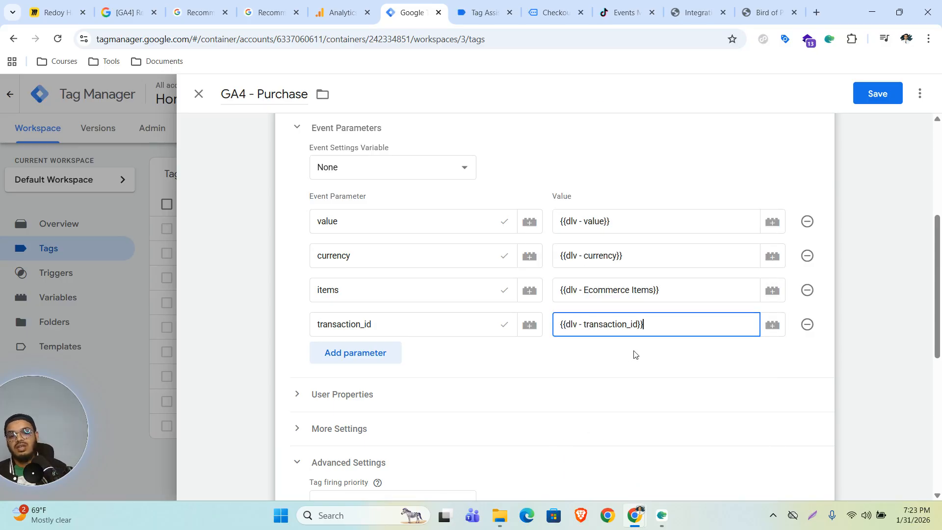
# Re-select dlv - transaction_id for the transaction_id value from the variable picker.
pyautogui.moveTo(655, 327); pyautogui.dragTo(549, 331)
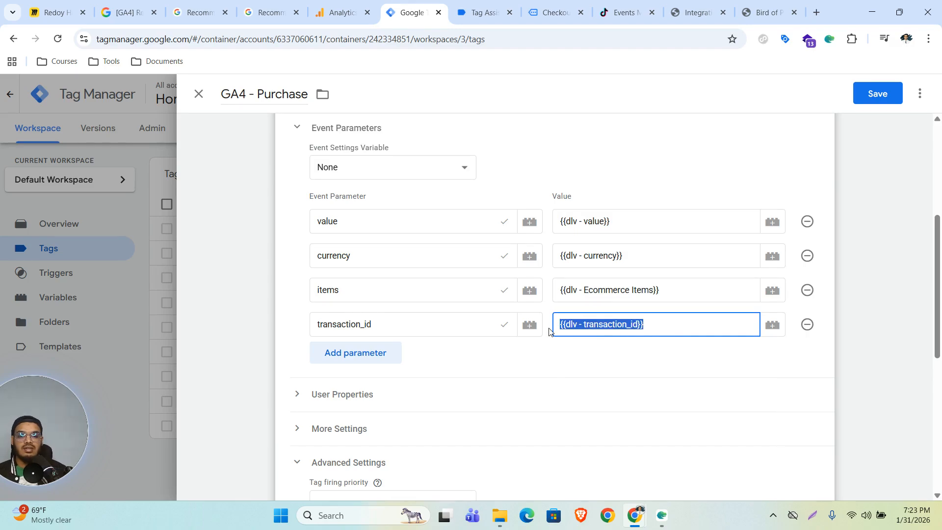
pyautogui.press('BackSpace')
pyautogui.click(773, 326)
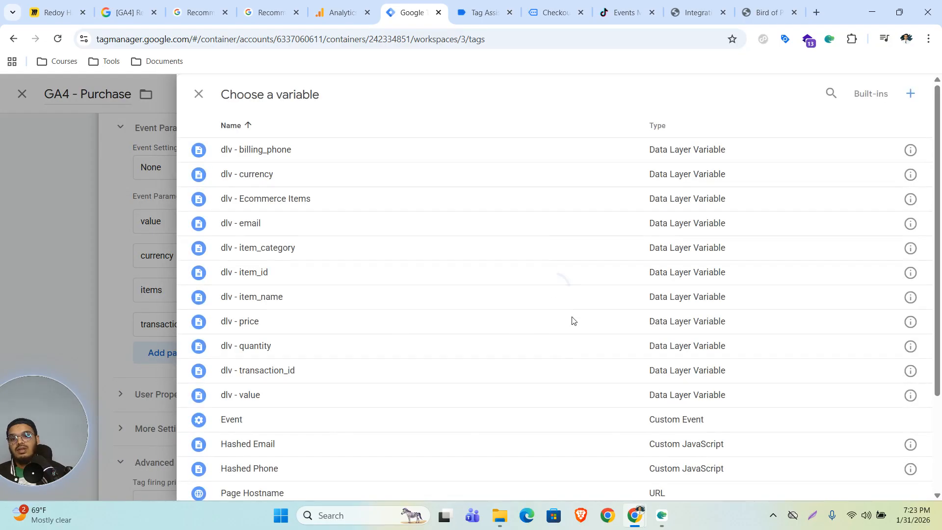
pyautogui.scroll(-2, 443, 276)
pyautogui.scroll(-1, 443, 275)
pyautogui.scroll(3, 441, 290)
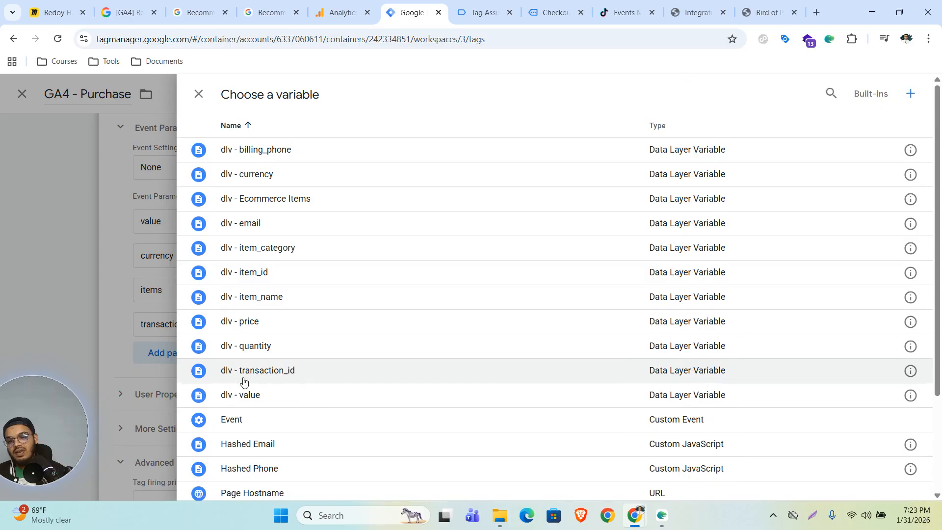
pyautogui.click(264, 373)
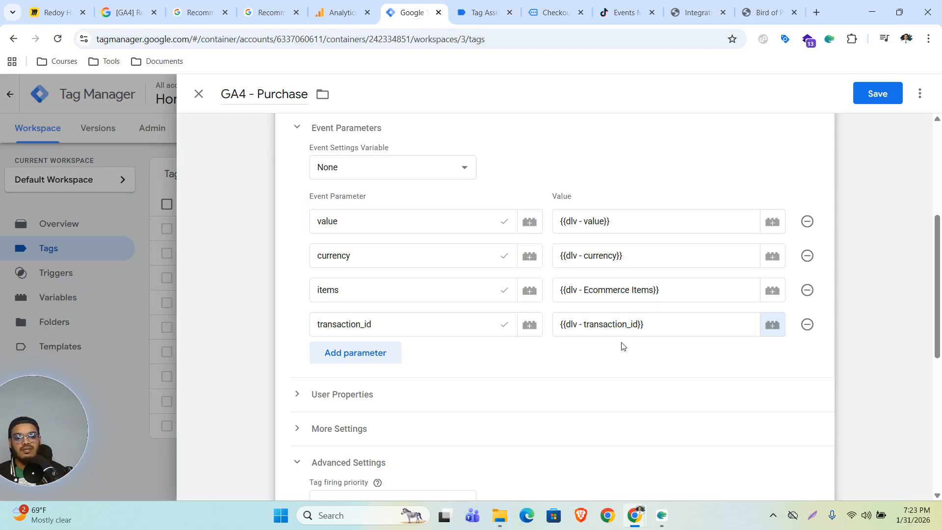
# Swap the tag's begin_checkout trigger for the purchase Custom Event trigger and save it.
pyautogui.scroll(-5, 519, 372)
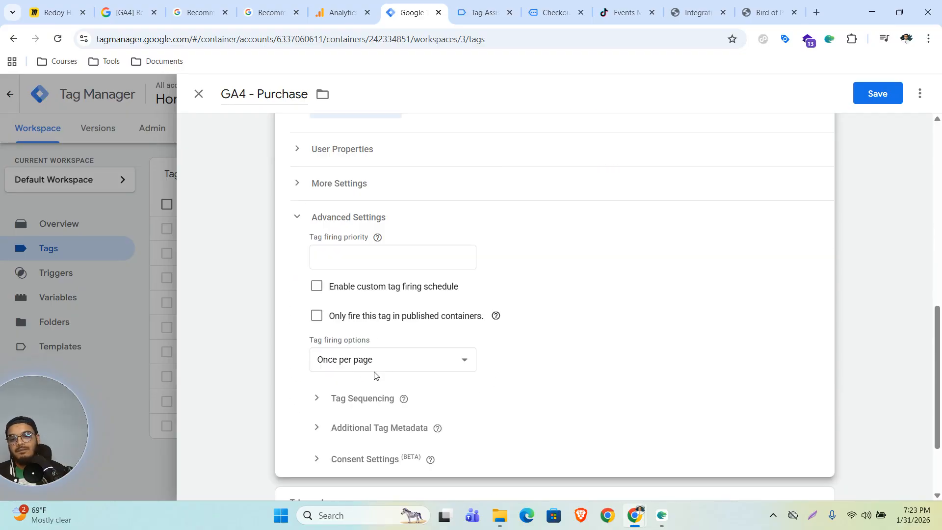
pyautogui.scroll(-2, 418, 362)
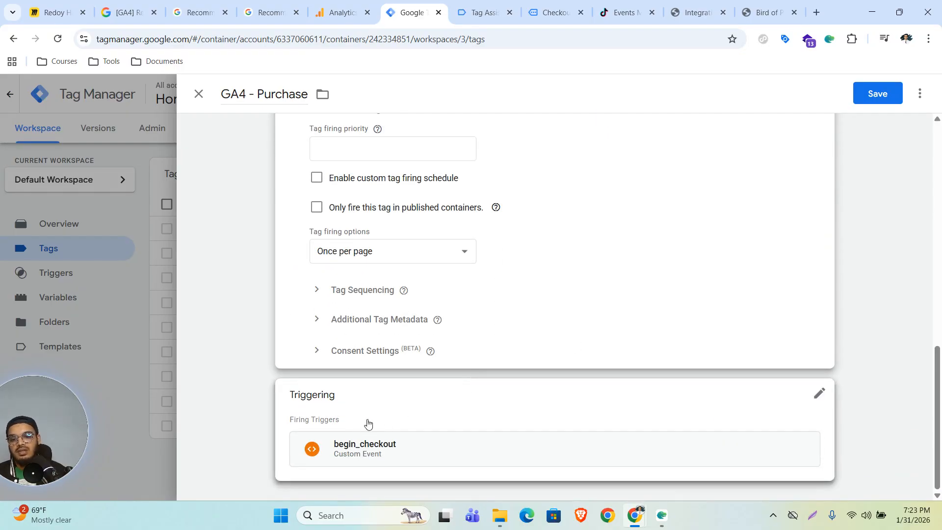
pyautogui.click(819, 395)
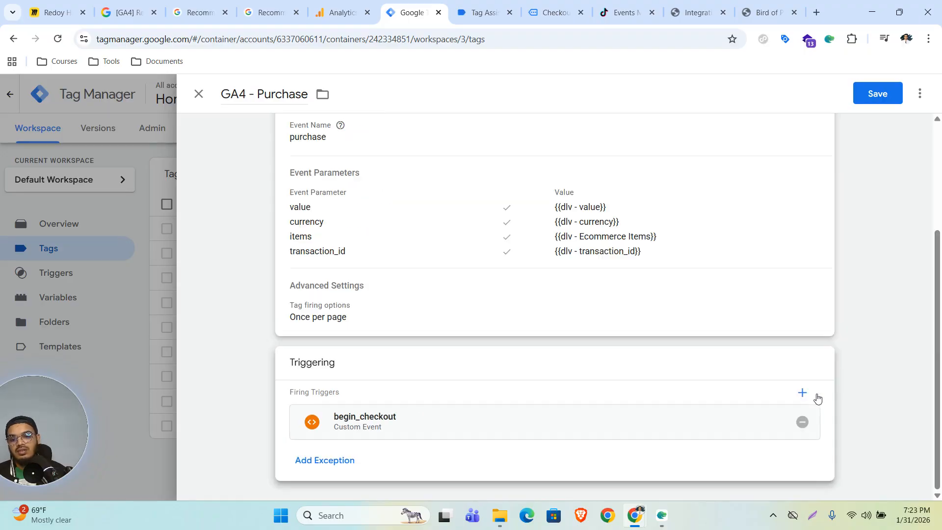
pyautogui.click(802, 423)
pyautogui.click(564, 420)
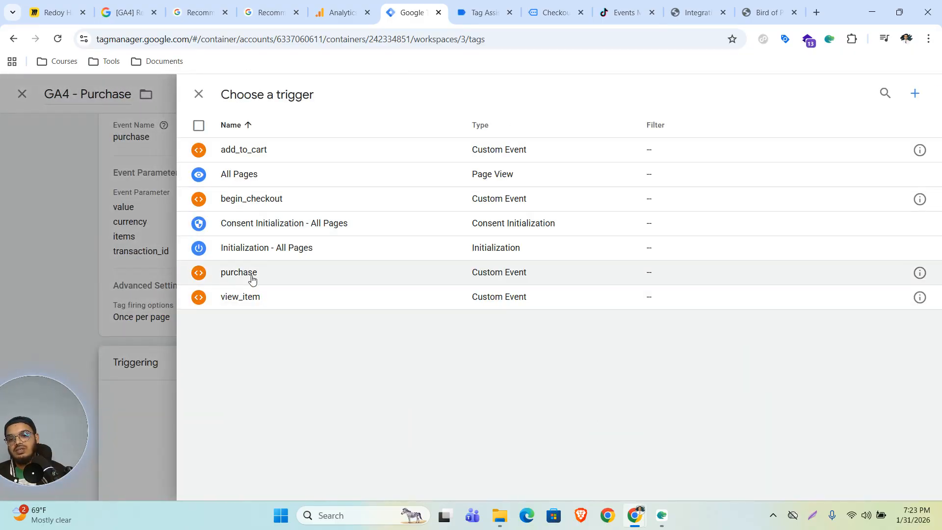
pyautogui.click(253, 274)
pyautogui.click(876, 94)
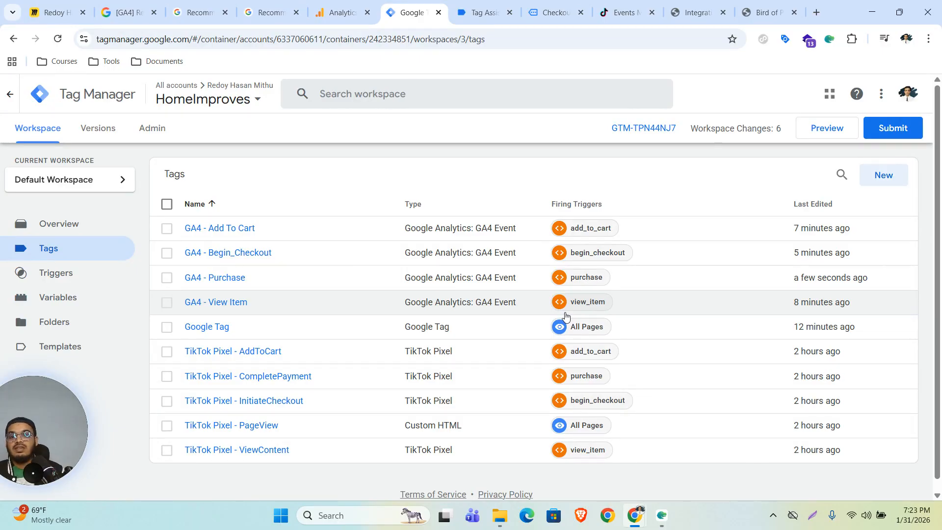
# Close the web stream details and finish data collection setup, continuing to the Analytics home page.
pyautogui.click(342, 12)
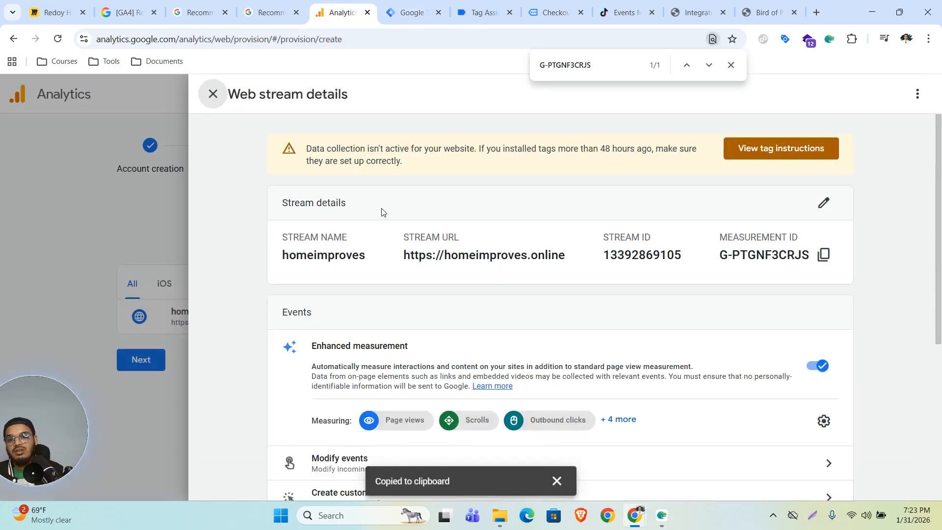
pyautogui.click(213, 93)
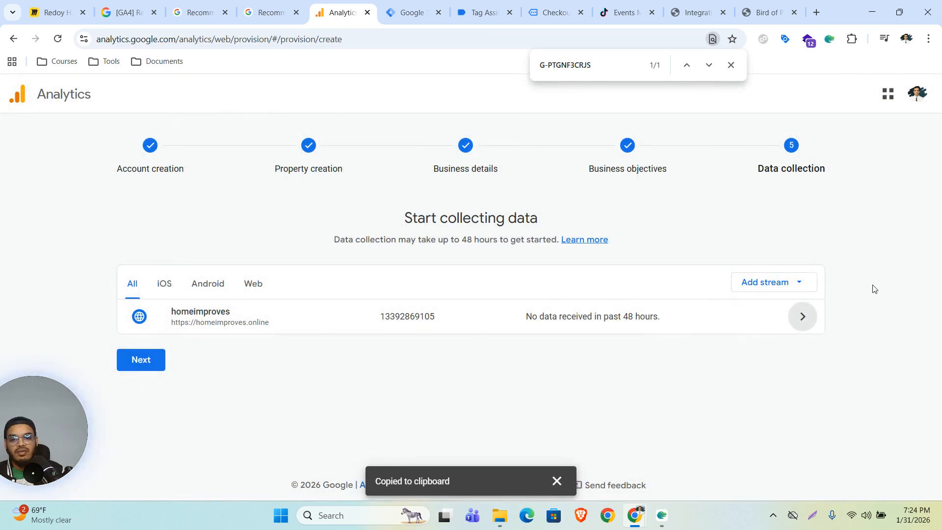
pyautogui.click(141, 360)
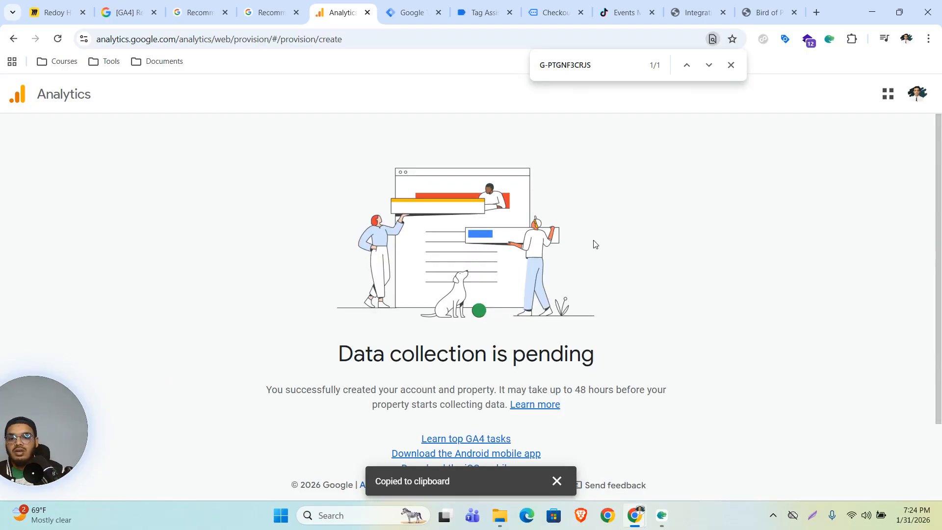
pyautogui.scroll(-1, 692, 256)
pyautogui.click(500, 454)
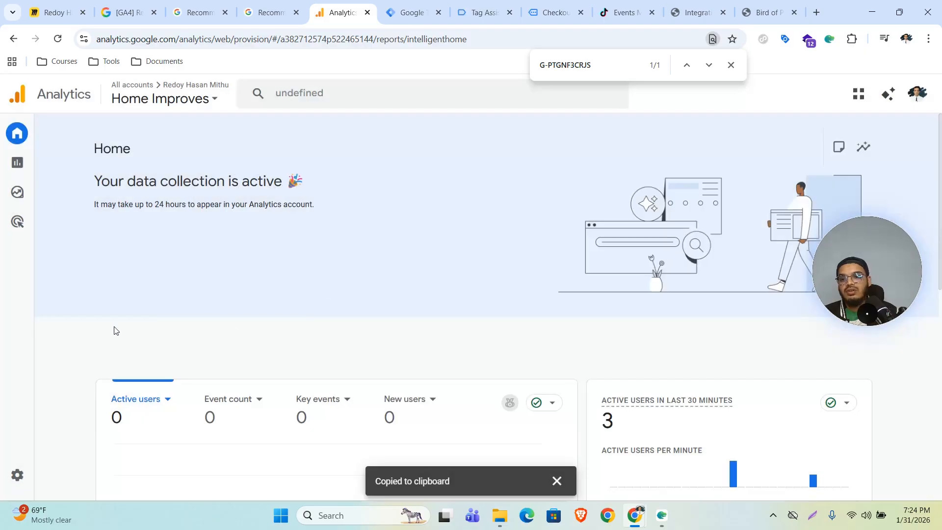
# Open DebugView under Admin > Data display, then return to Tag Manager.
pyautogui.click(17, 481)
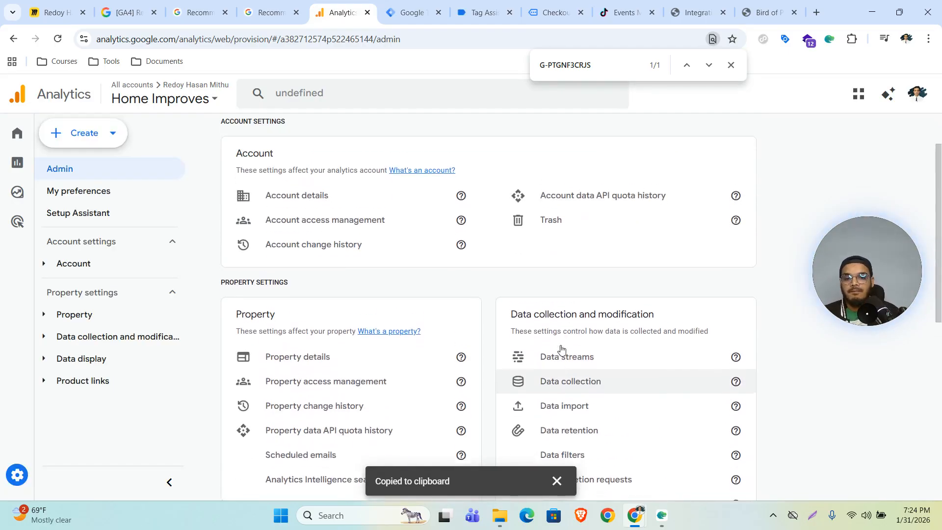
pyautogui.scroll(-6, 434, 370)
pyautogui.scroll(-2, 309, 353)
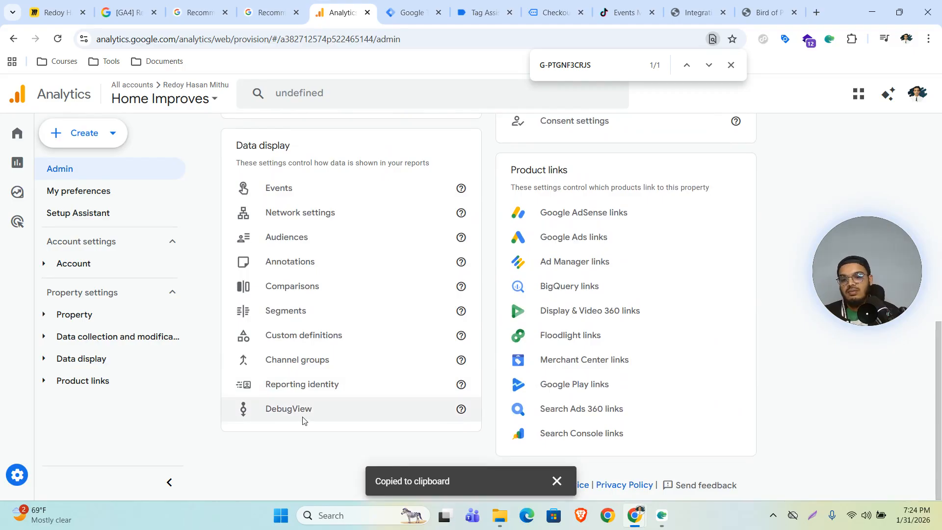
pyautogui.click(303, 416)
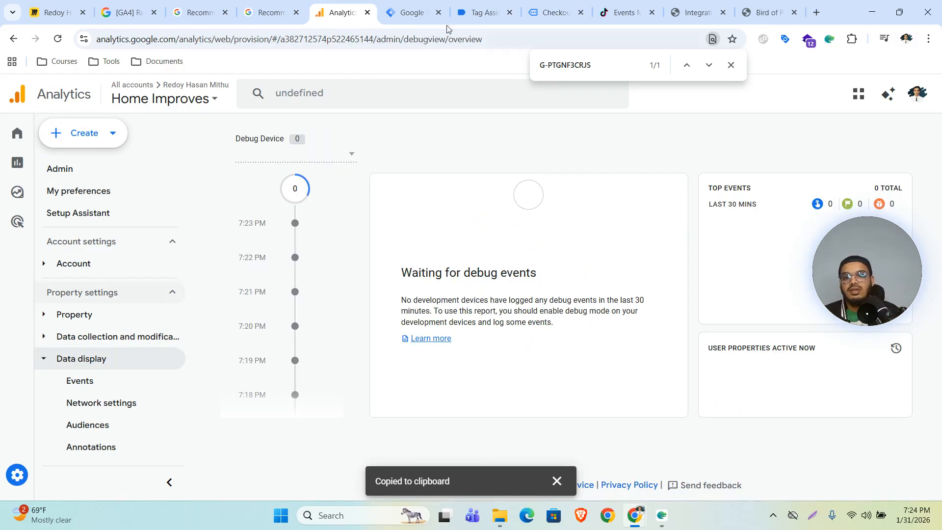
pyautogui.hotkey('ctrl', 'Tab')
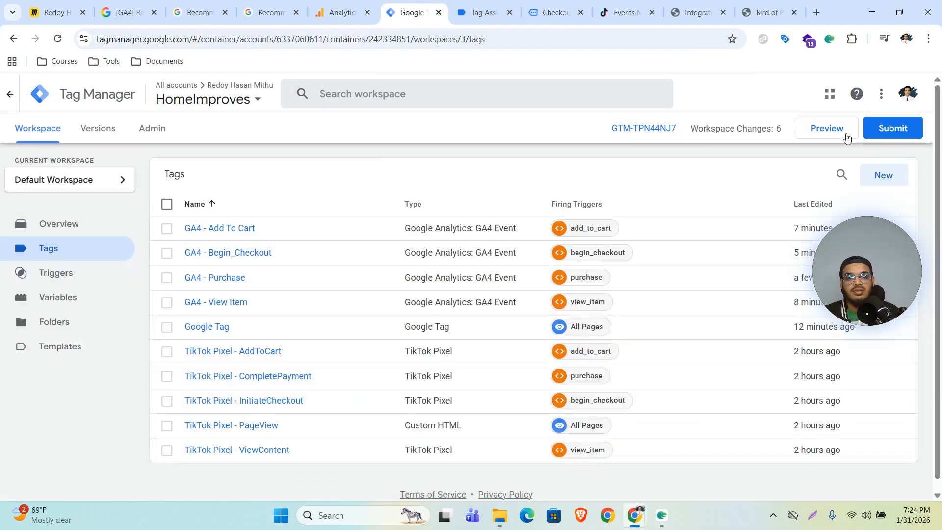
# Start a Tag Assistant preview connected to homeimproves.online and open the Hoya Obovatum product page.
pyautogui.click(826, 130)
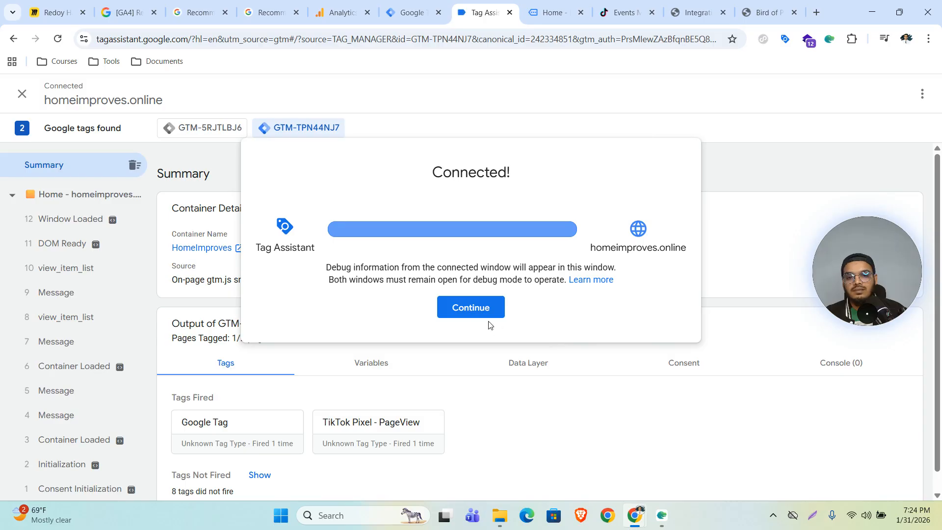
pyautogui.click(472, 315)
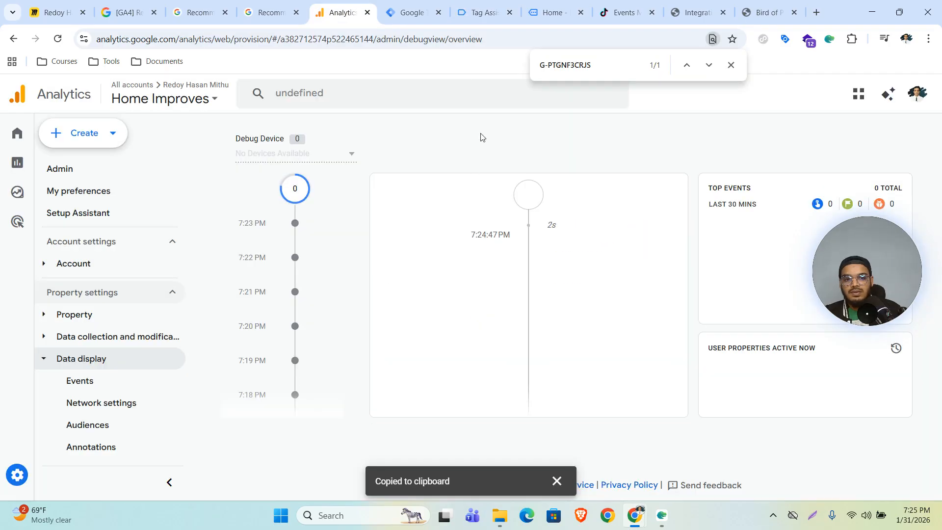
pyautogui.click(547, 11)
pyautogui.click(492, 222)
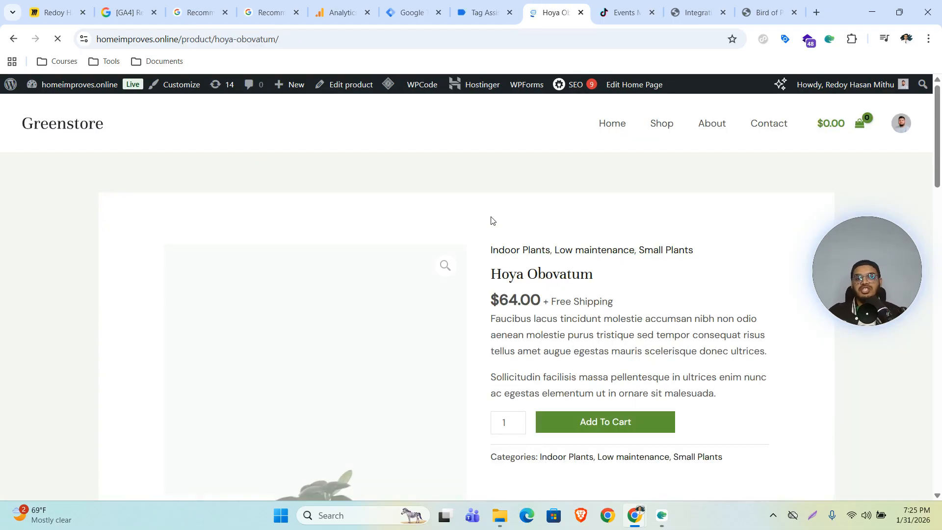
# Add one Hoya Obovatum to the cart, check out and place the $64.00 order.
pyautogui.scroll(-3, 510, 213)
pyautogui.scroll(-1, 512, 213)
pyautogui.click(599, 247)
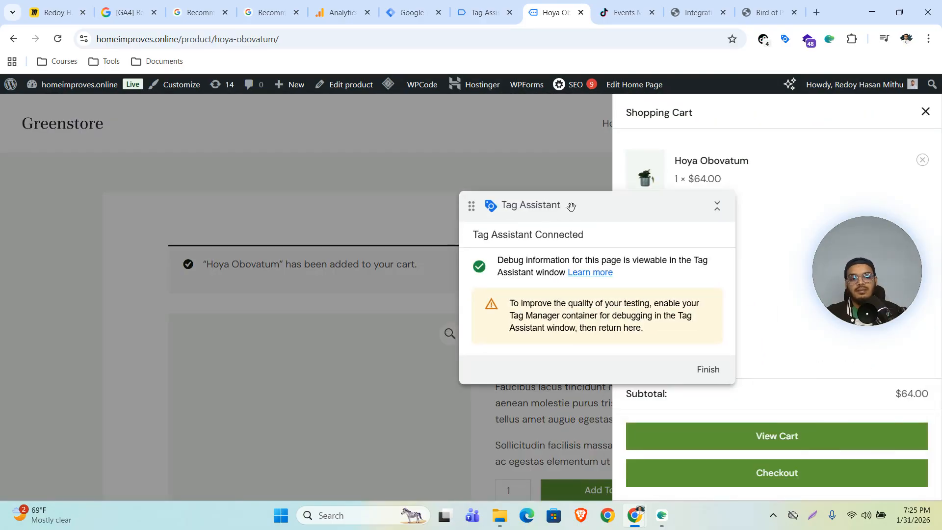
pyautogui.click(753, 472)
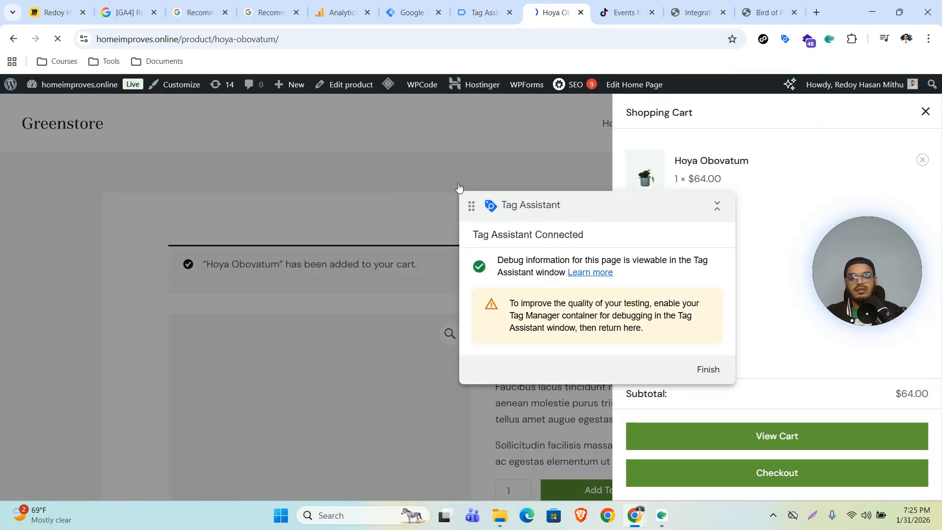
pyautogui.scroll(-2, 470, 186)
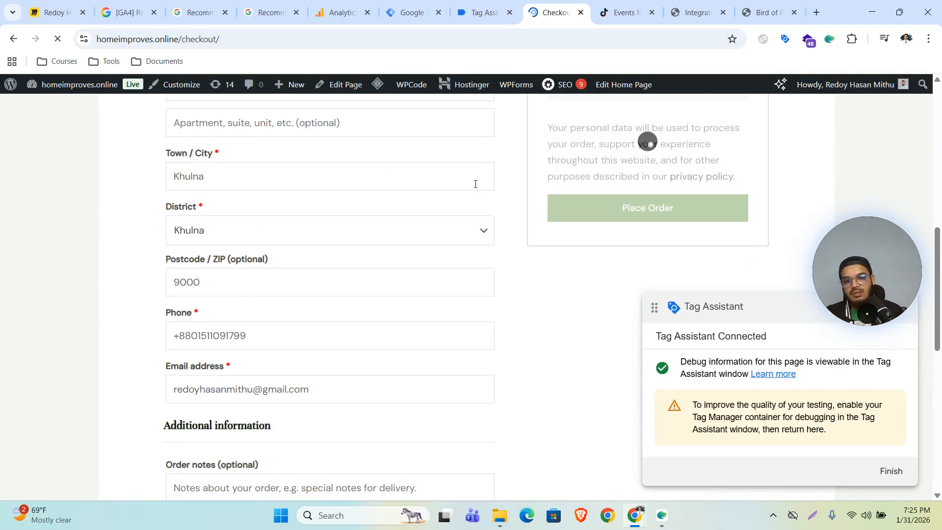
pyautogui.click(583, 196)
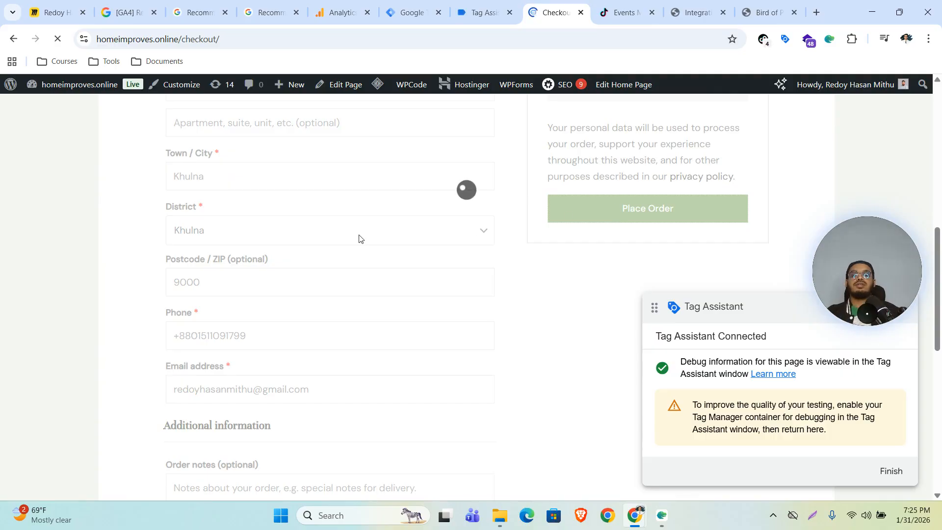
pyautogui.click(338, 6)
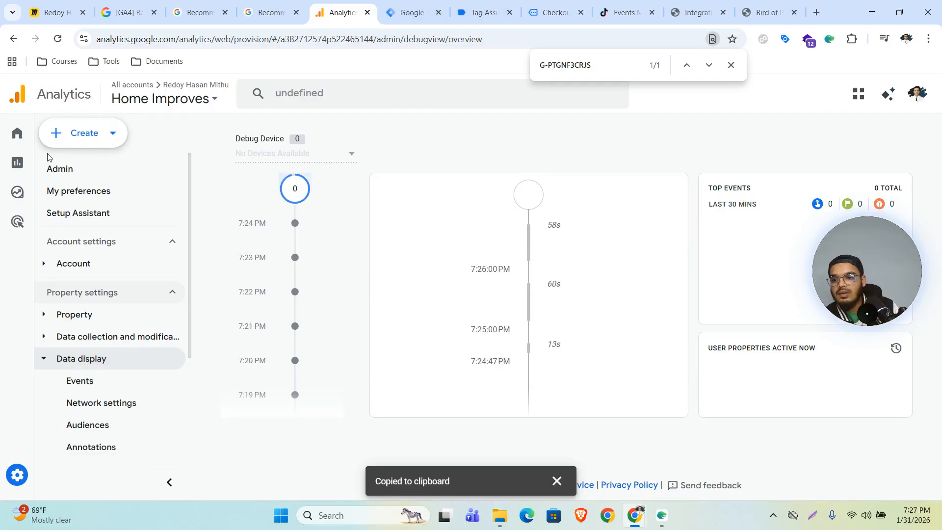
# Open Reports > Realtime overview and scroll to Event count by Event name.
pyautogui.moveTo(19, 166)
pyautogui.click(49, 165)
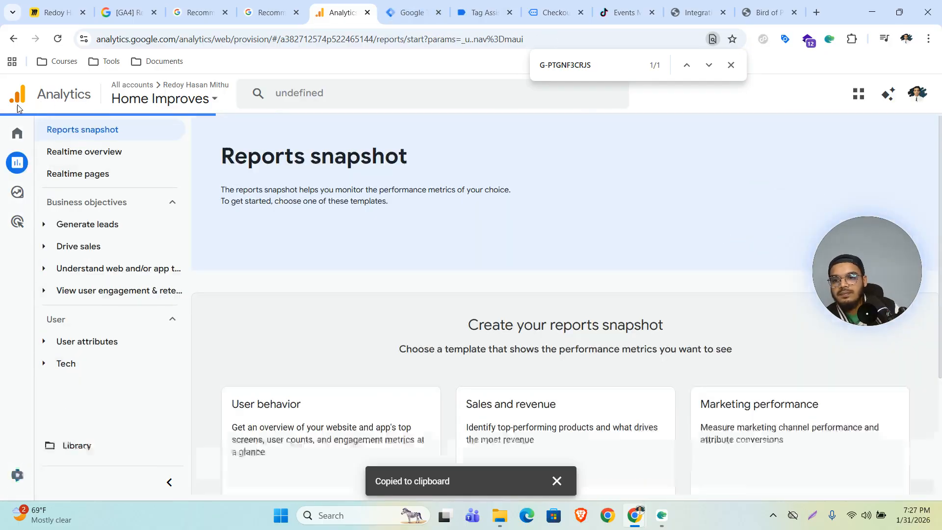
pyautogui.click(84, 152)
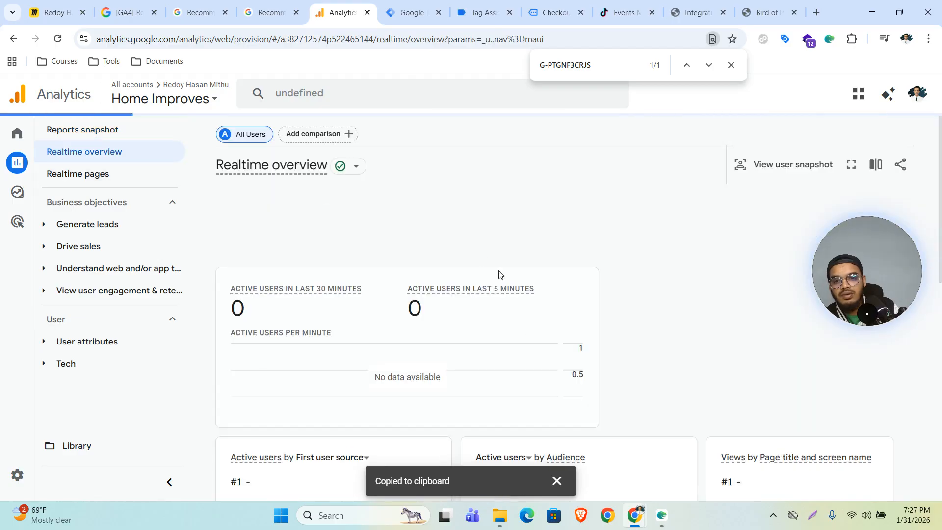
pyautogui.scroll(-10, 494, 269)
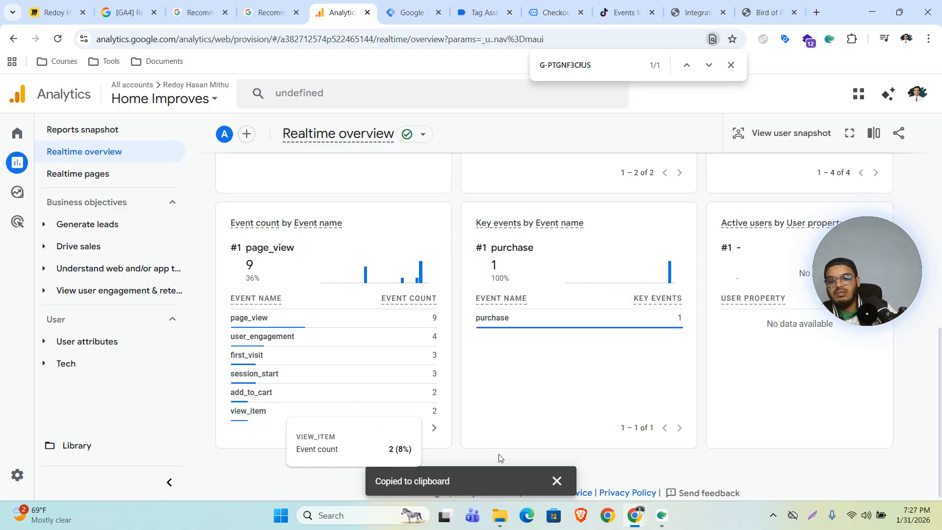
# Page through the event count table and check which tags fired on begin_checkout.
pyautogui.click(434, 428)
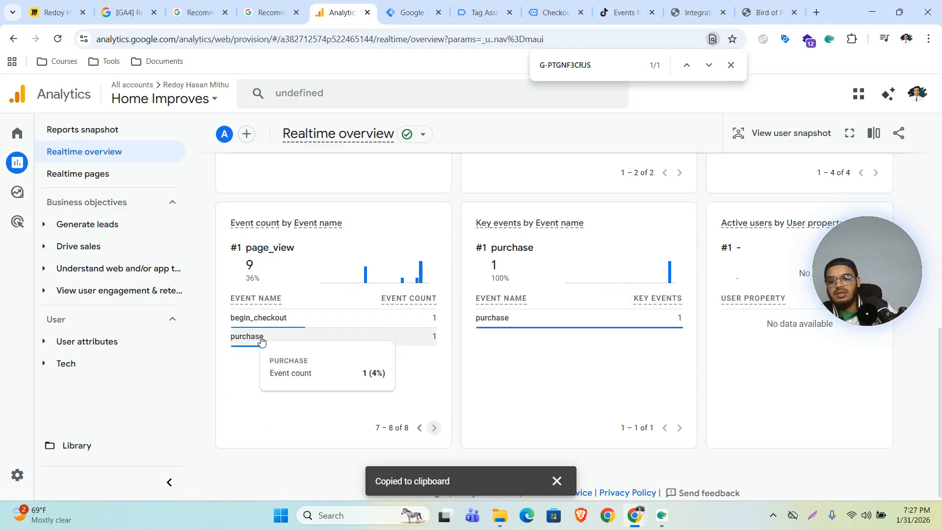
pyautogui.click(419, 427)
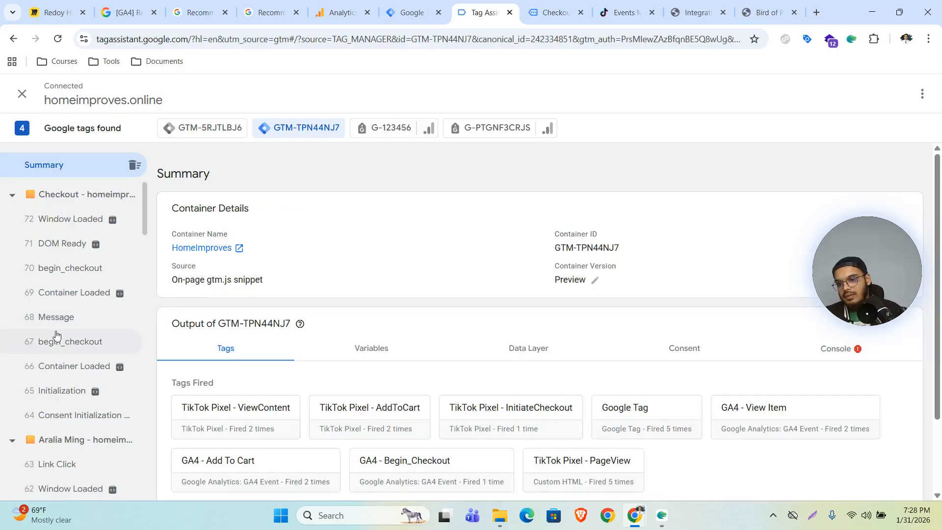
pyautogui.click(56, 335)
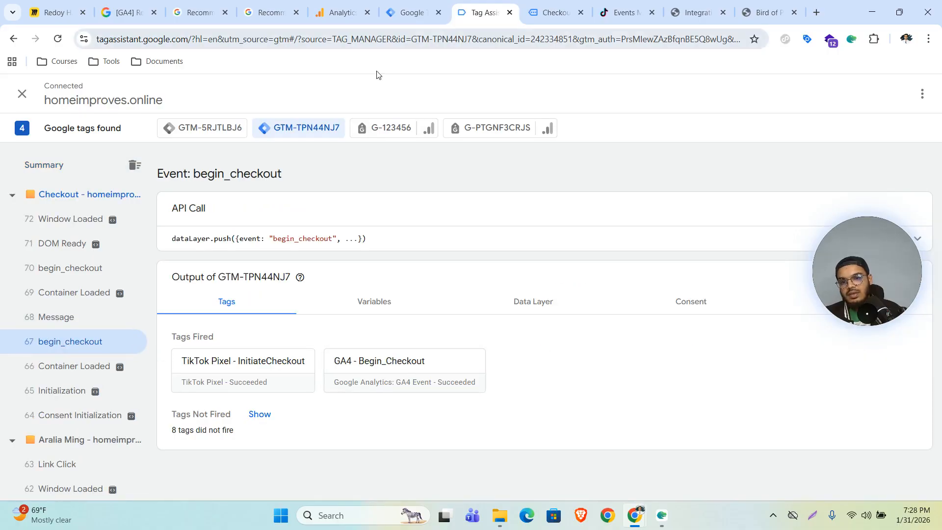
pyautogui.click(338, 13)
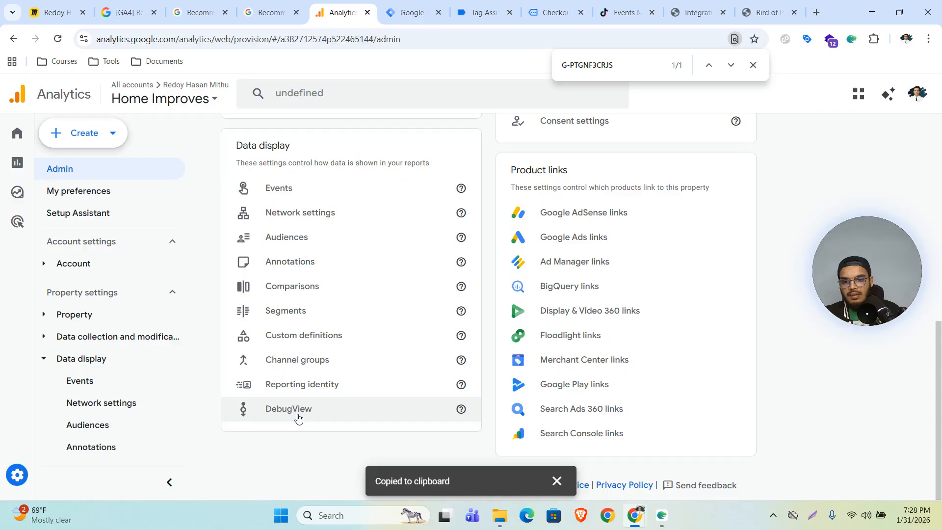
# Scroll DebugView's stream for purchase, begin_checkout, add_to_cart and view_item, then reopen Realtime overview.
pyautogui.click(296, 417)
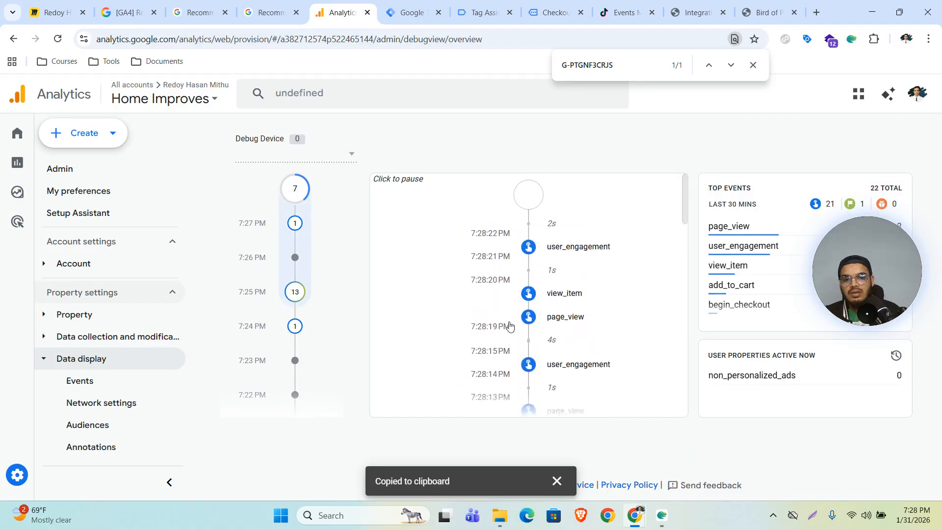
pyautogui.scroll(-2, 599, 280)
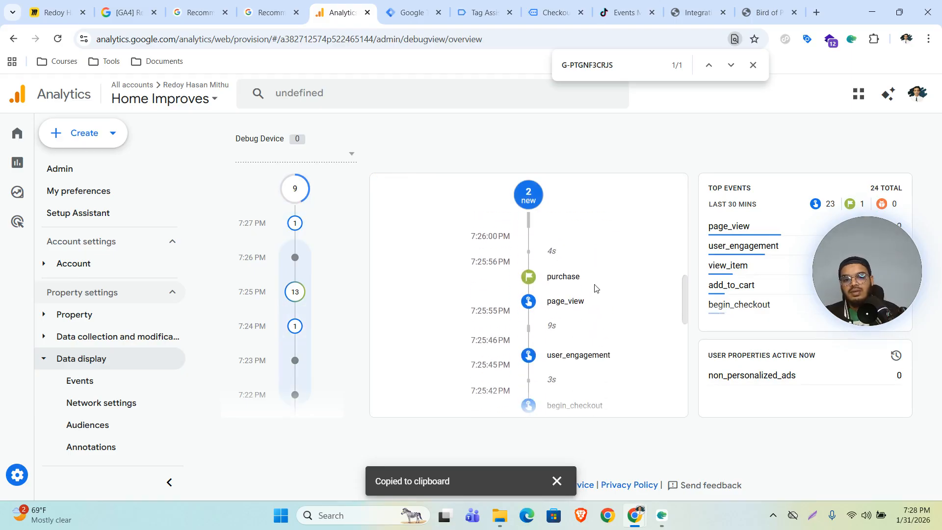
pyautogui.scroll(-5, 583, 322)
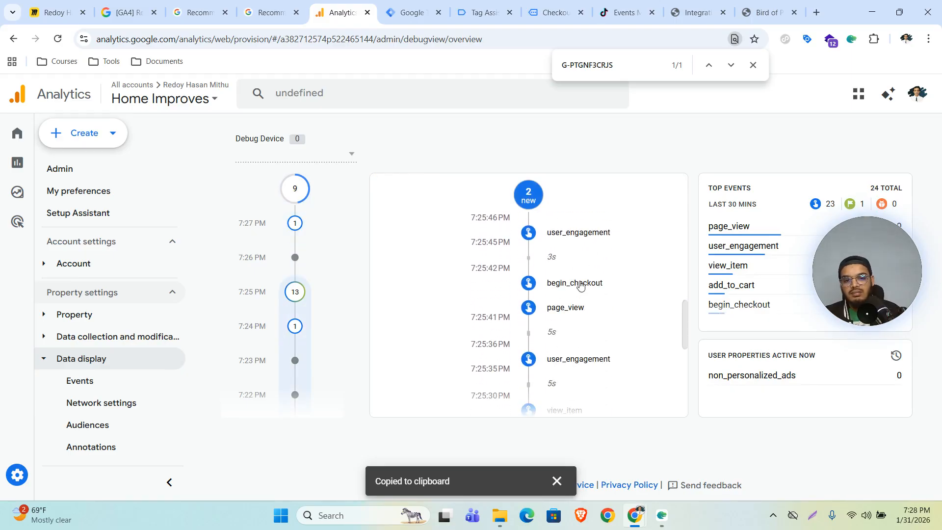
pyautogui.scroll(-1, 574, 311)
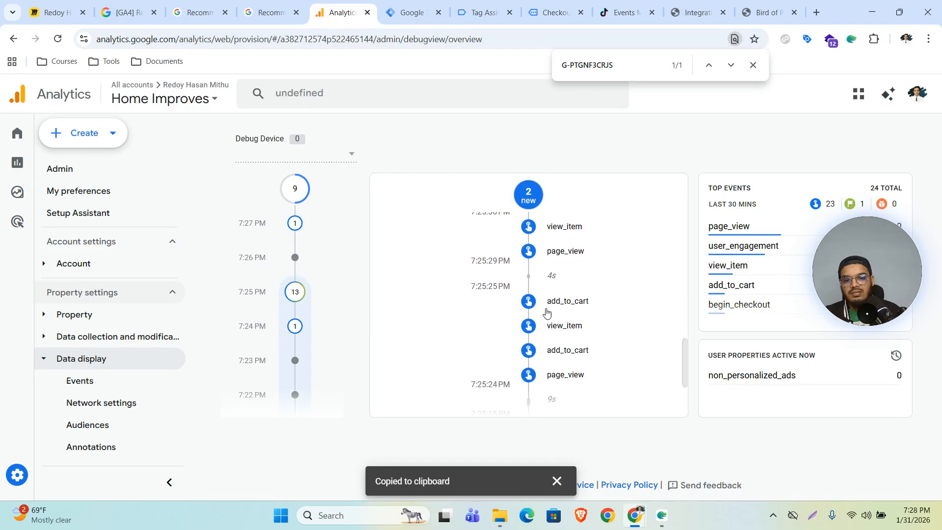
pyautogui.scroll(-4, 613, 351)
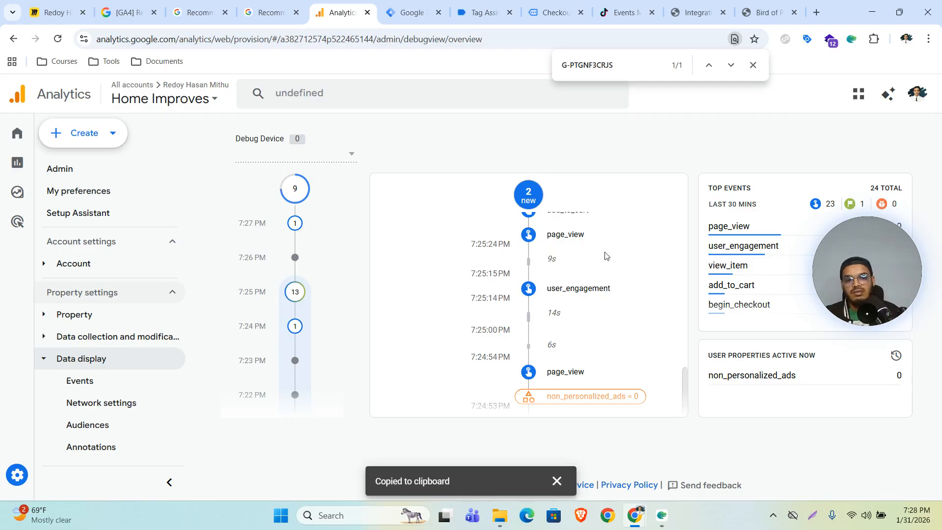
pyautogui.scroll(10, 547, 289)
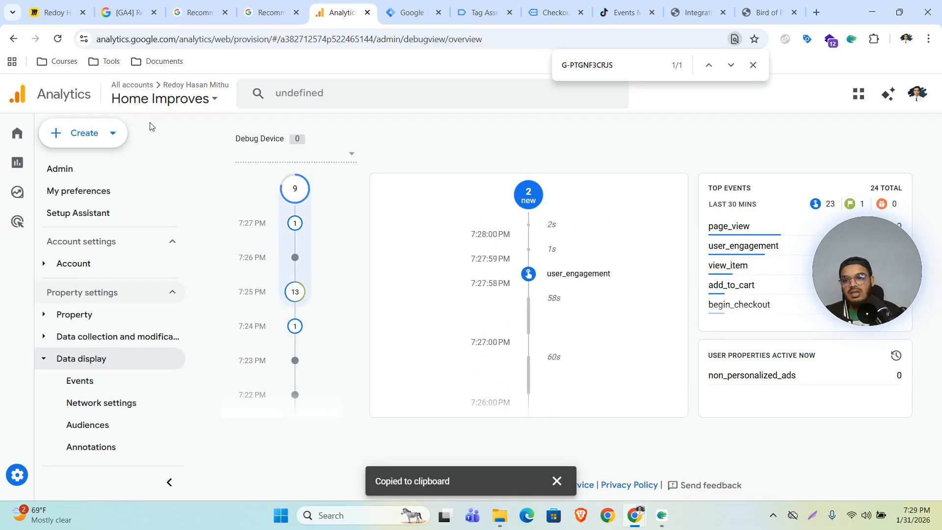
pyautogui.click(20, 162)
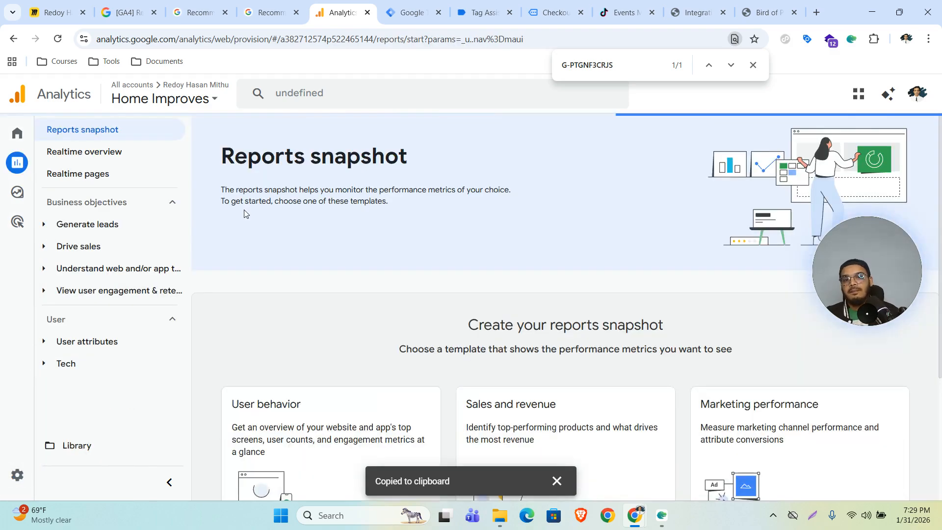
pyautogui.click(101, 153)
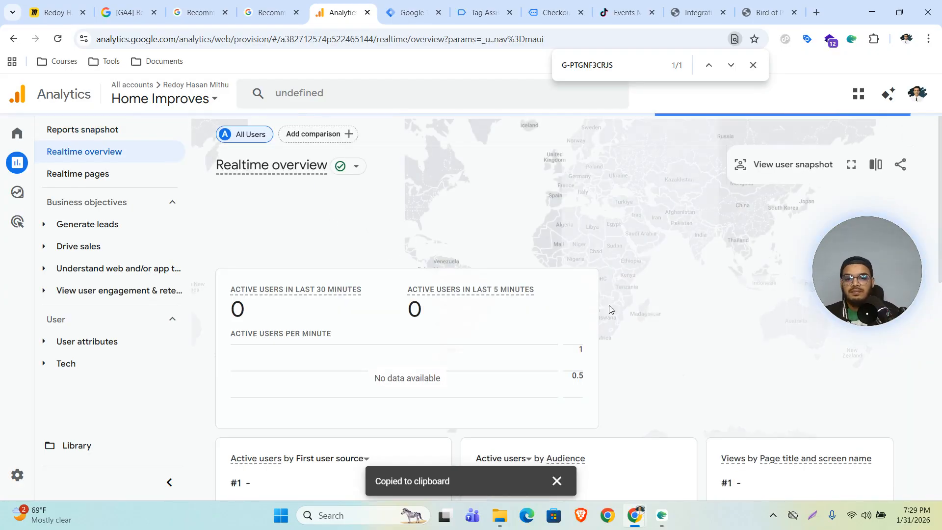
# Page the Realtime event counts to see begin_checkout at 2 and purchase at 1, then open Admin.
pyautogui.scroll(-10, 479, 336)
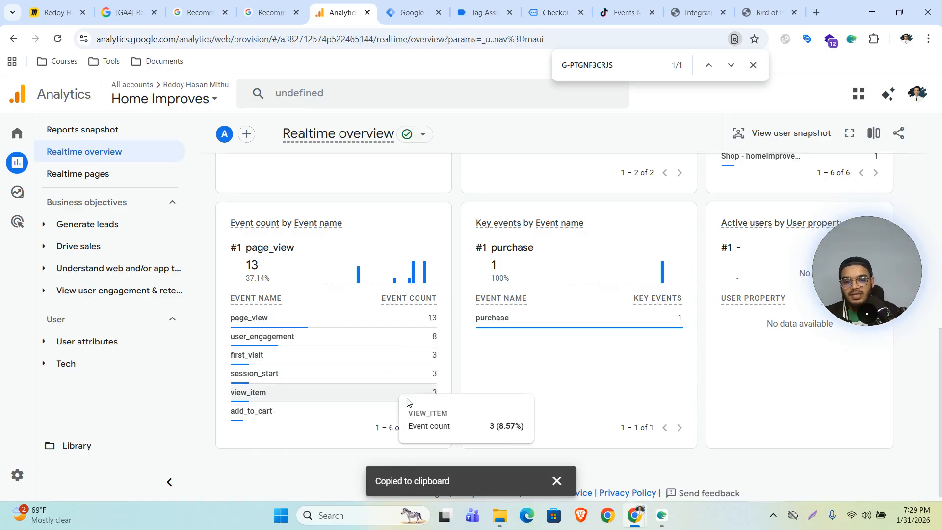
pyautogui.click(434, 427)
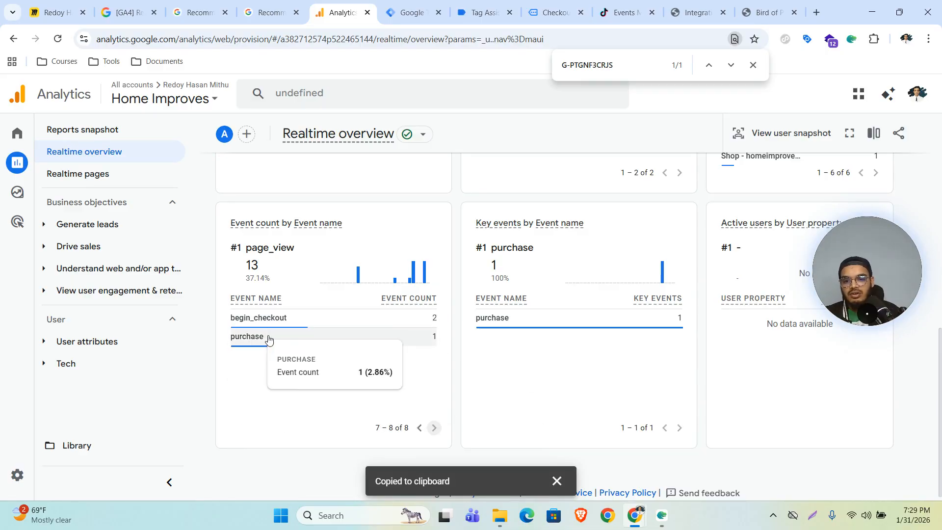
pyautogui.moveTo(30, 424)
pyautogui.click(29, 475)
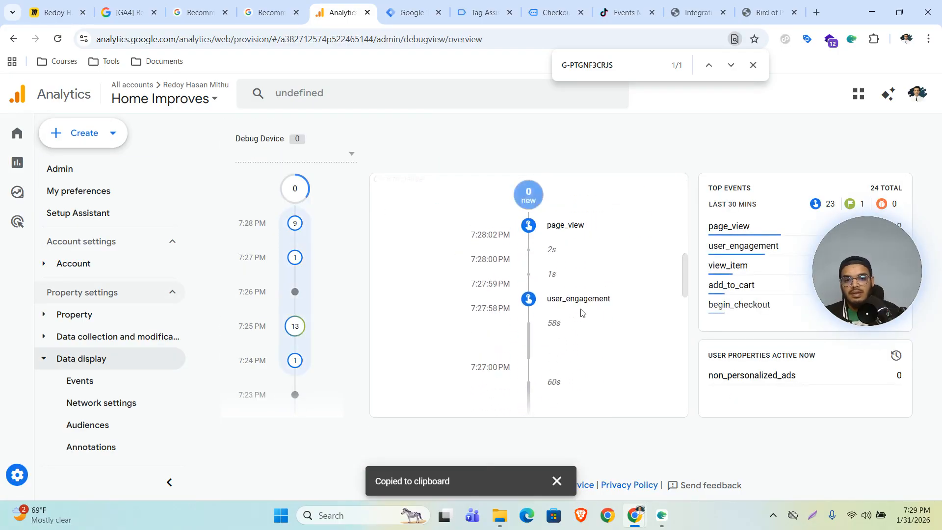
# Inspect the begin_checkout event's items, expanding the Aralia Ming item's fields.
pyautogui.click(571, 310)
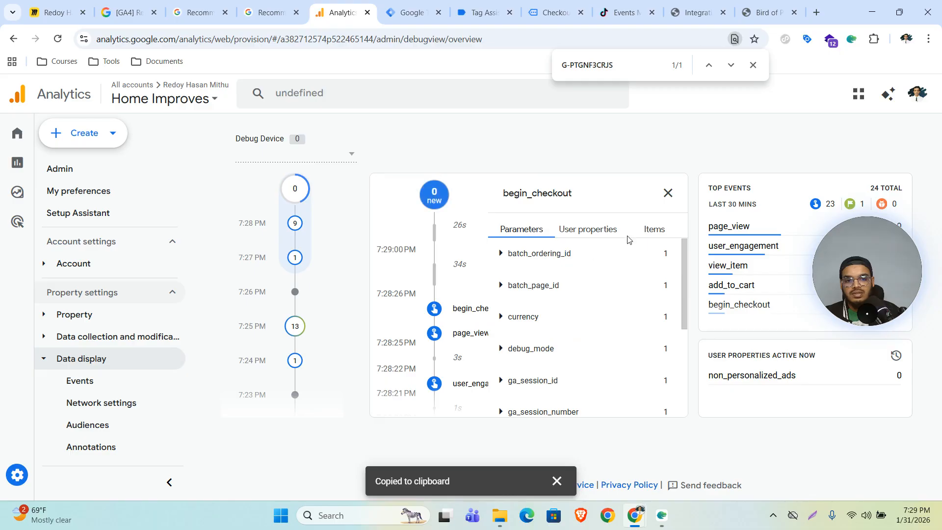
pyautogui.click(654, 229)
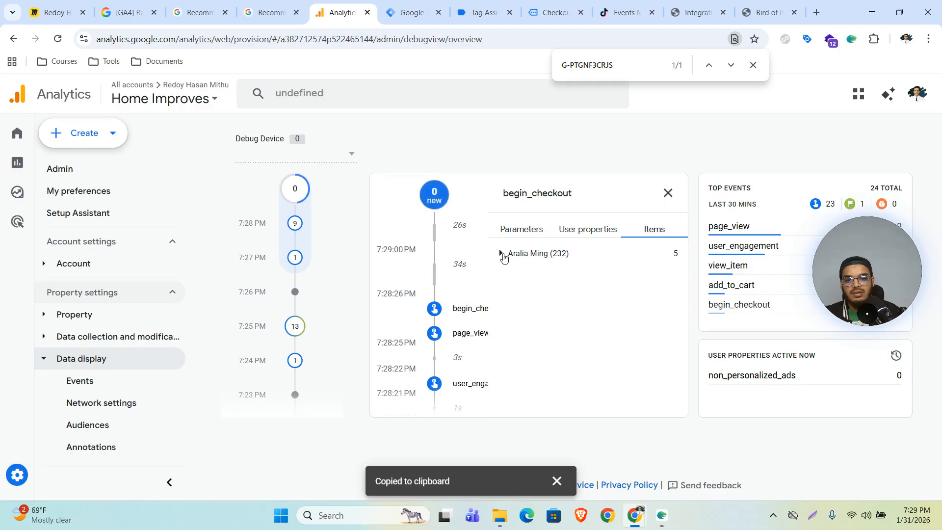
pyautogui.click(500, 253)
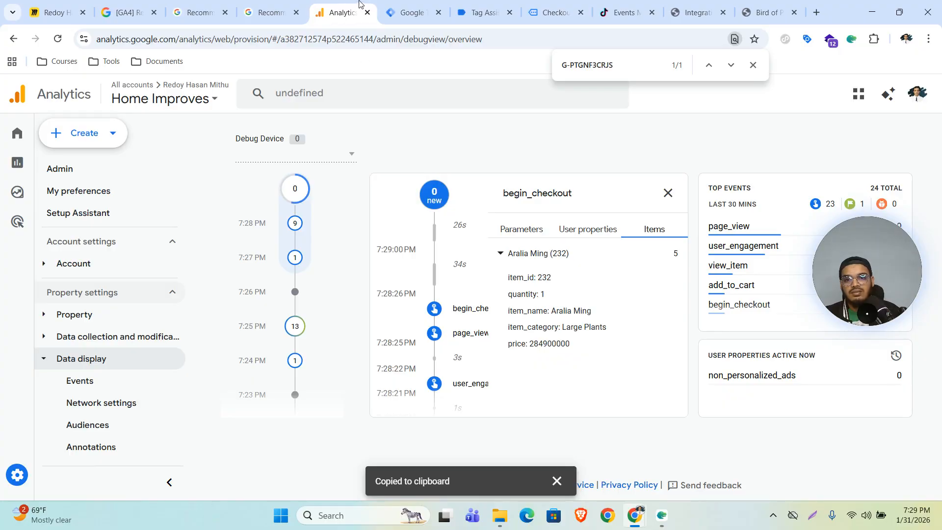
pyautogui.click(669, 195)
# Inspect the purchase event's Hoya Obovatum item, user properties, and parameters down to transaction_id and value.
pyautogui.scroll(-5, 596, 313)
pyautogui.scroll(1, 596, 314)
pyautogui.click(557, 288)
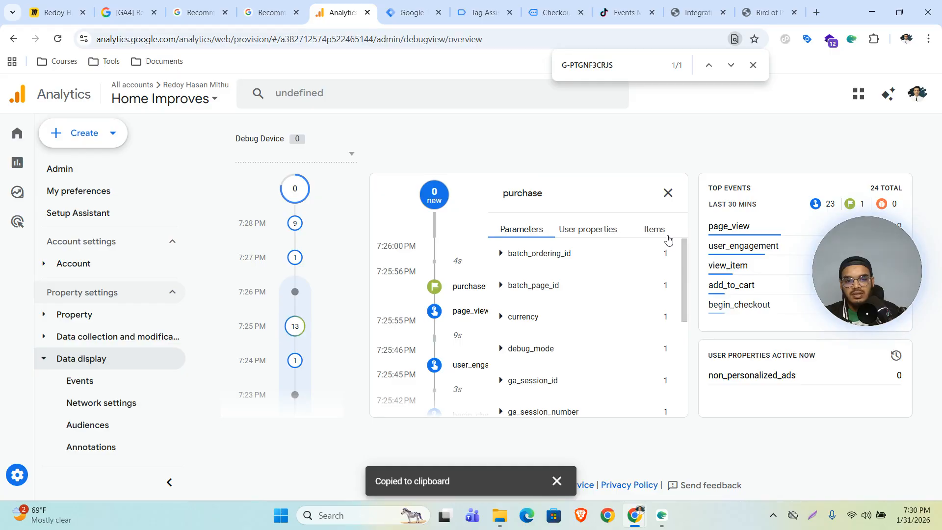
pyautogui.click(655, 230)
pyautogui.click(547, 253)
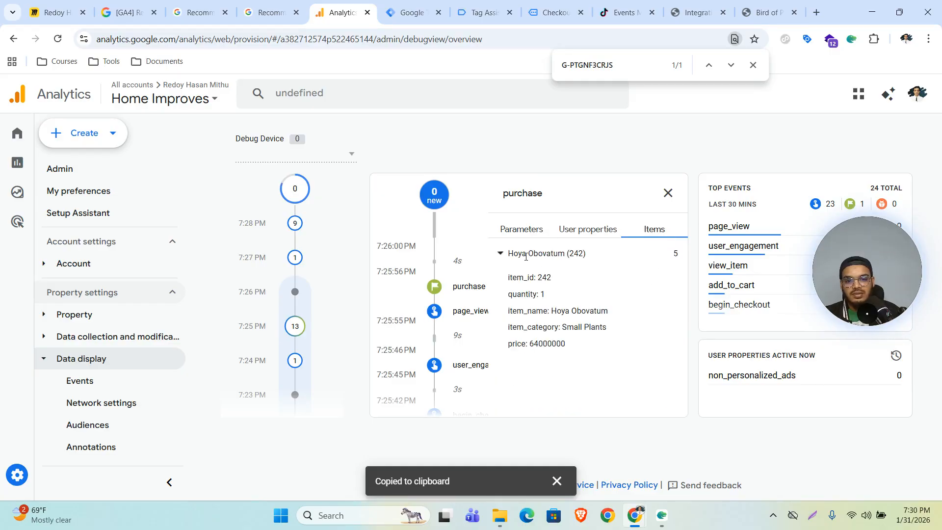
pyautogui.click(581, 230)
pyautogui.click(521, 228)
pyautogui.scroll(-1, 567, 312)
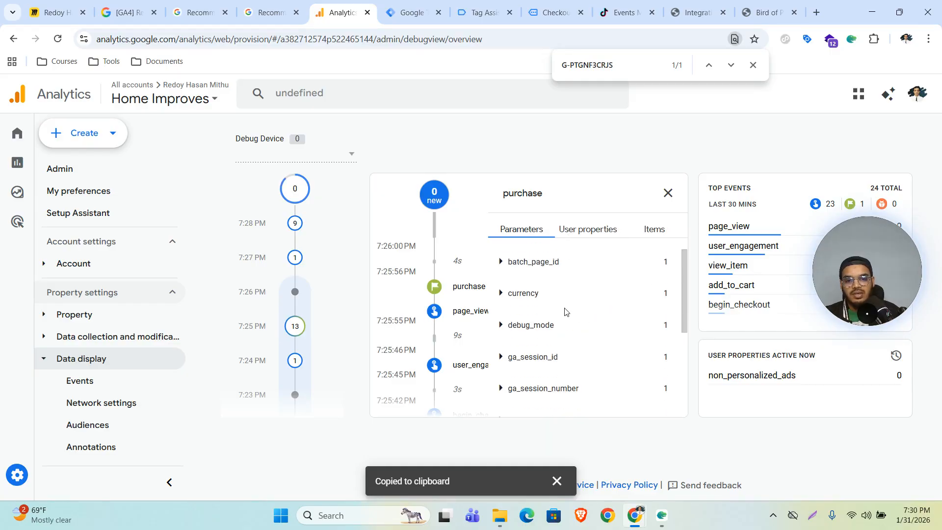
pyautogui.scroll(-3, 566, 314)
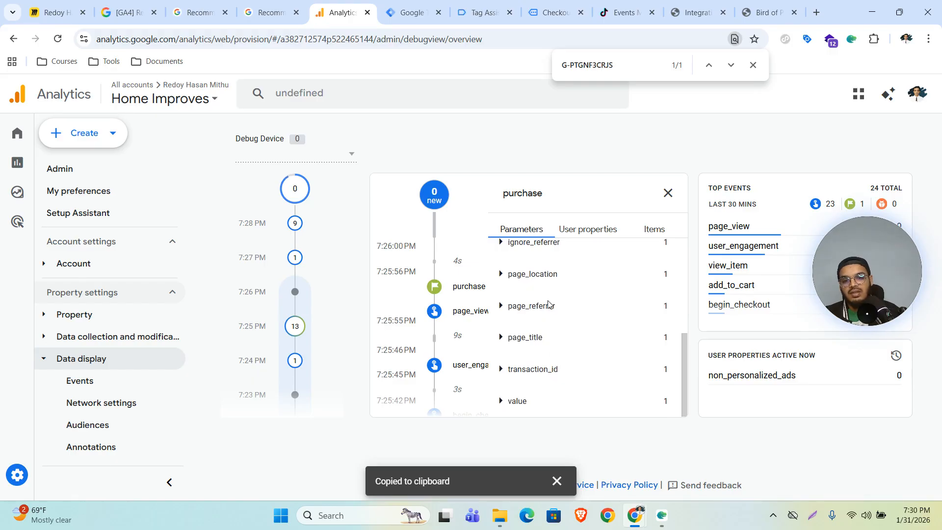